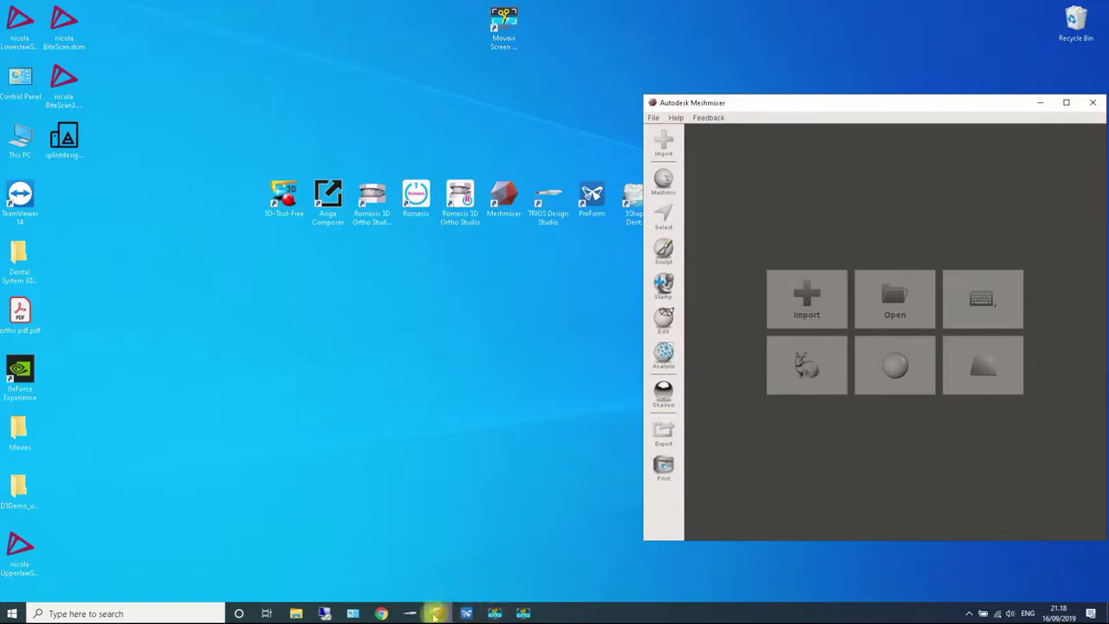
Switch to TRIOS Design Studio and open the patient's Crown 14 case dated 16 Sep 2019 in the 3D view.
mouse_move(409, 615)
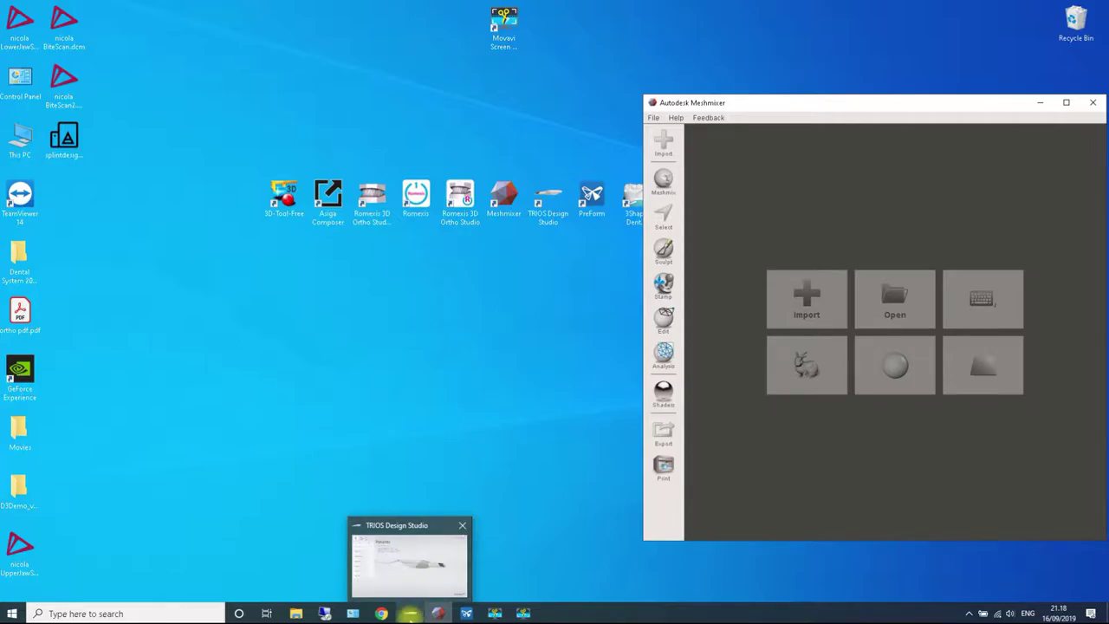
click(411, 612)
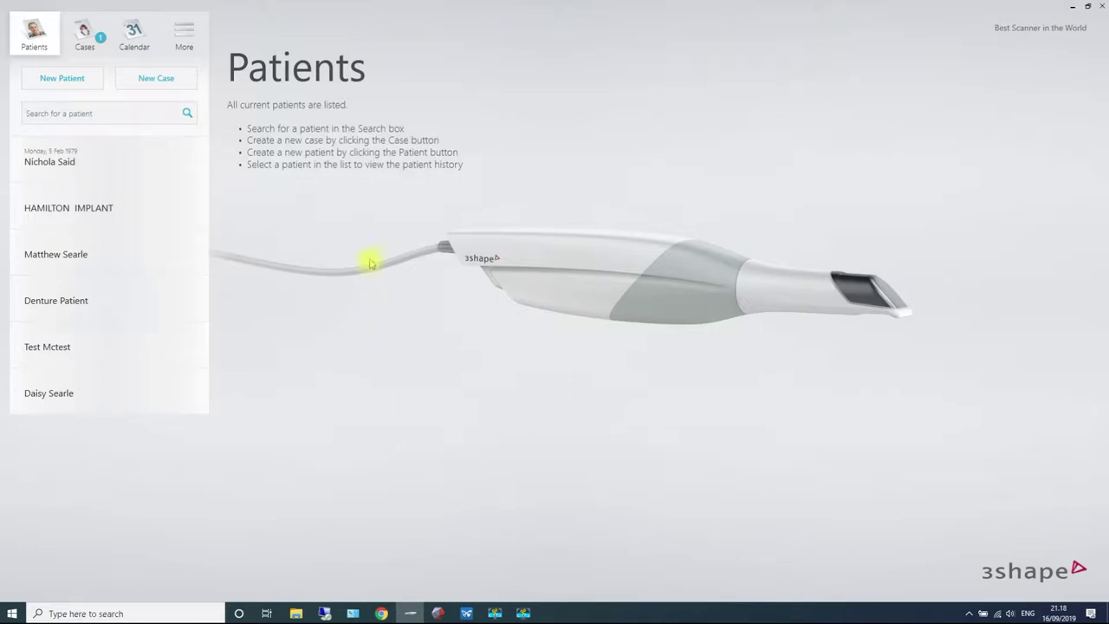
click(105, 259)
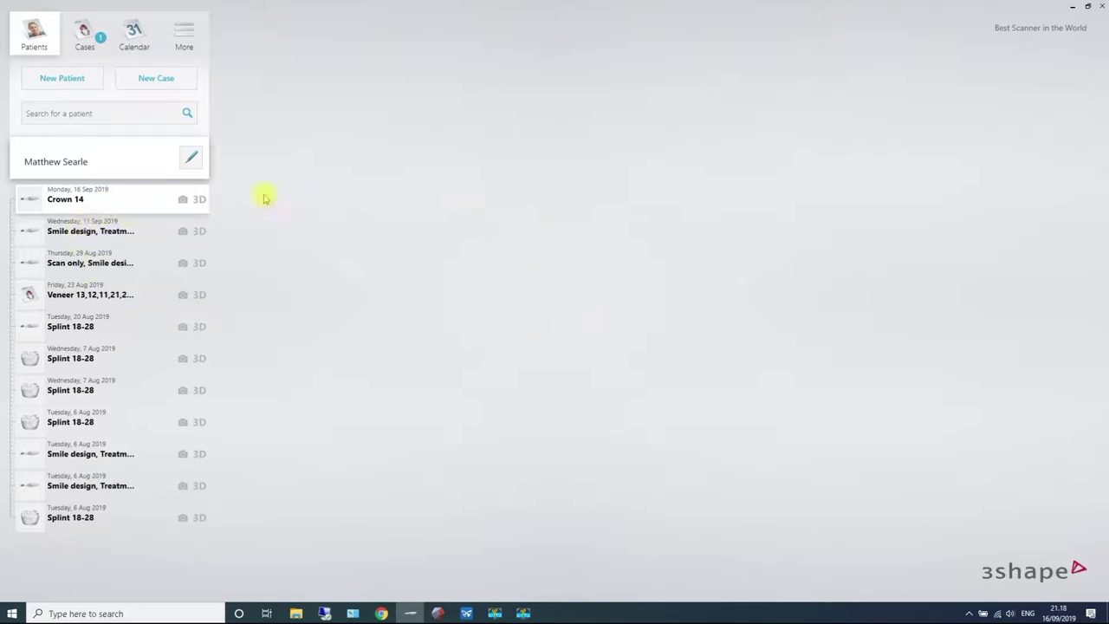
click(649, 316)
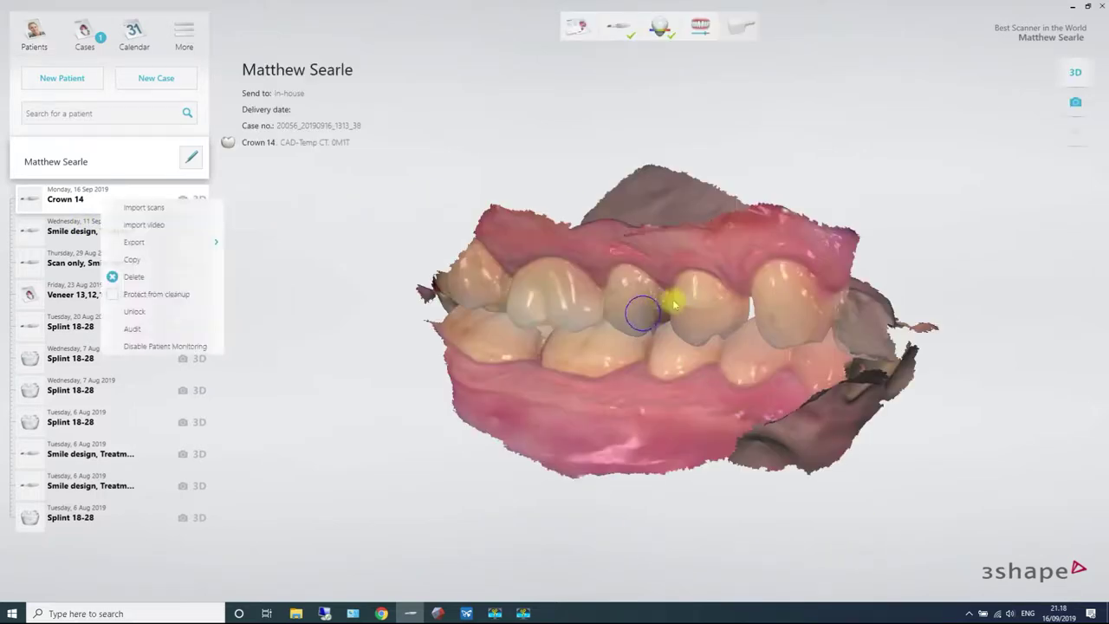
drag(705, 292, 698, 349)
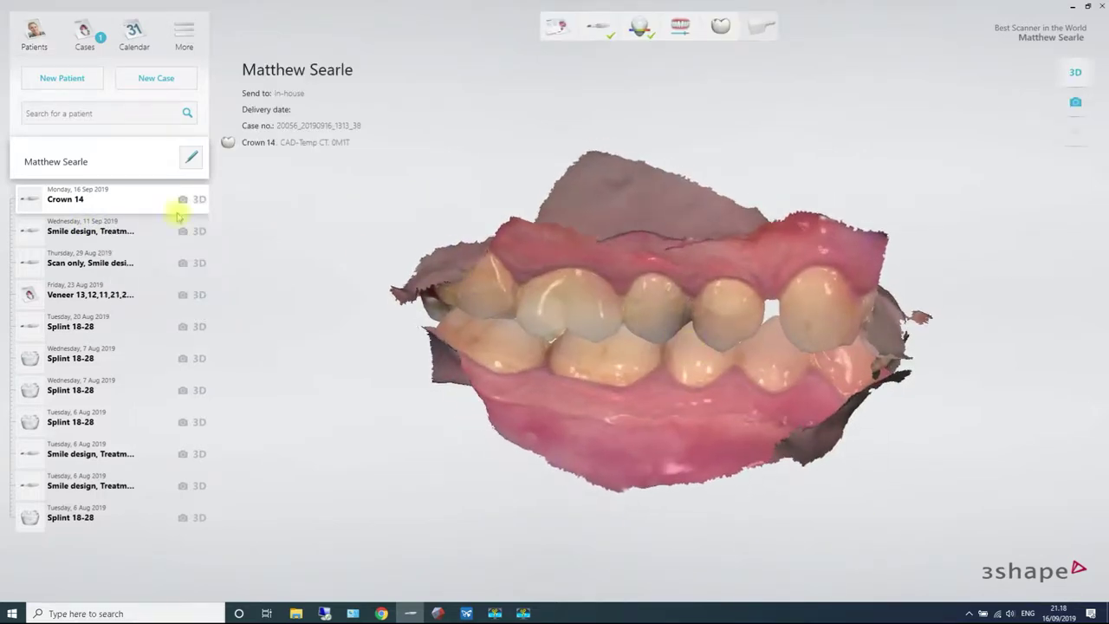
Export the Crown 14 case's scans to the Desktop in STL format under the file name test.
right_click(86, 192)
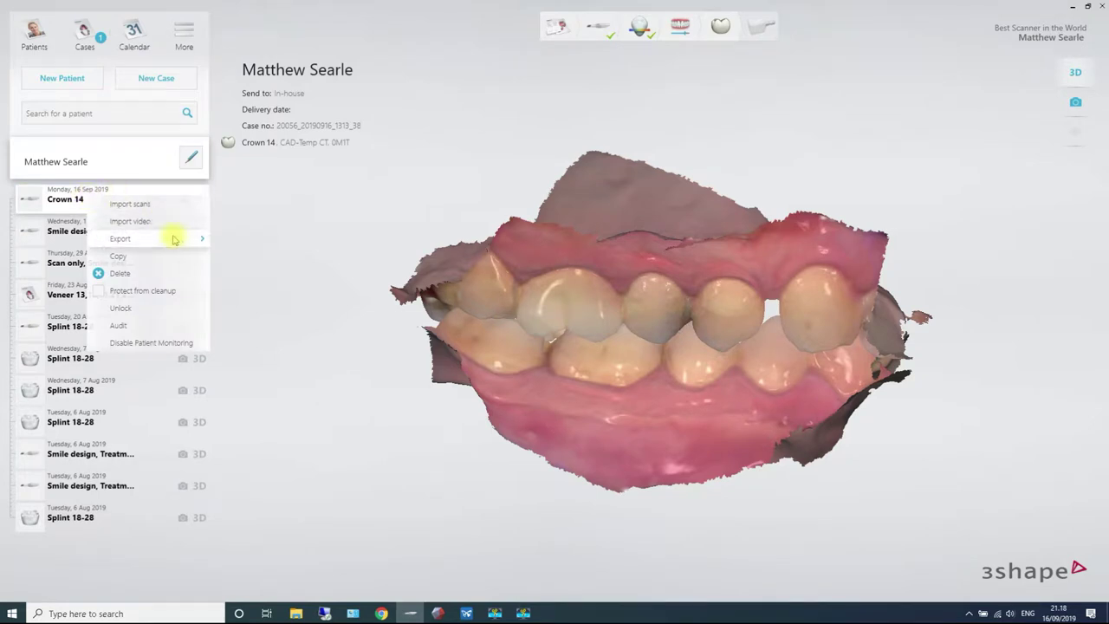
mouse_move(183, 240)
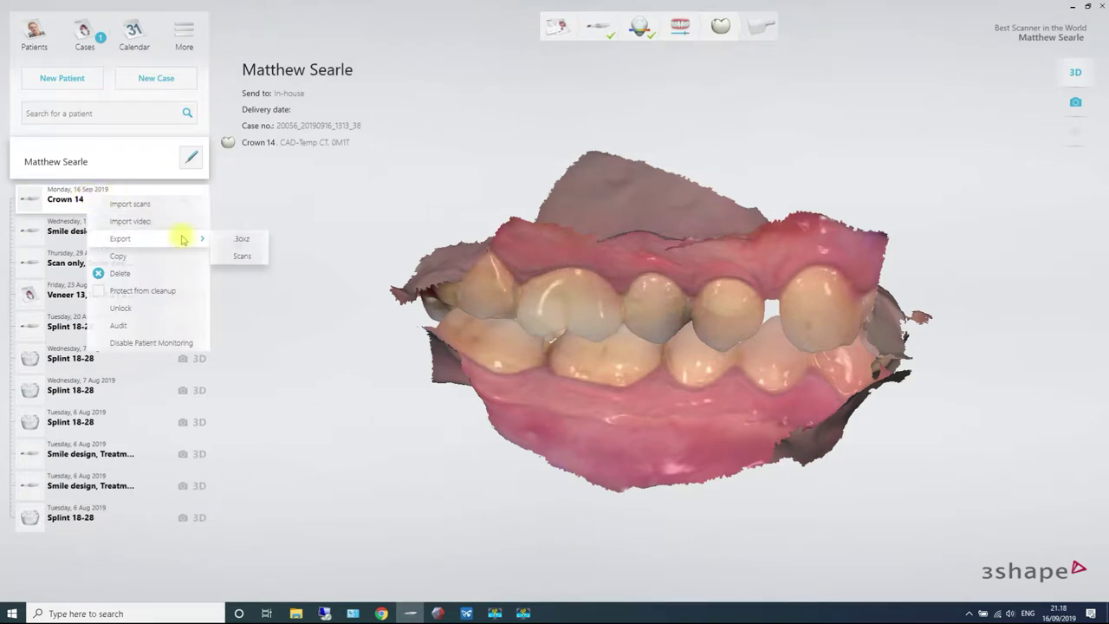
click(242, 257)
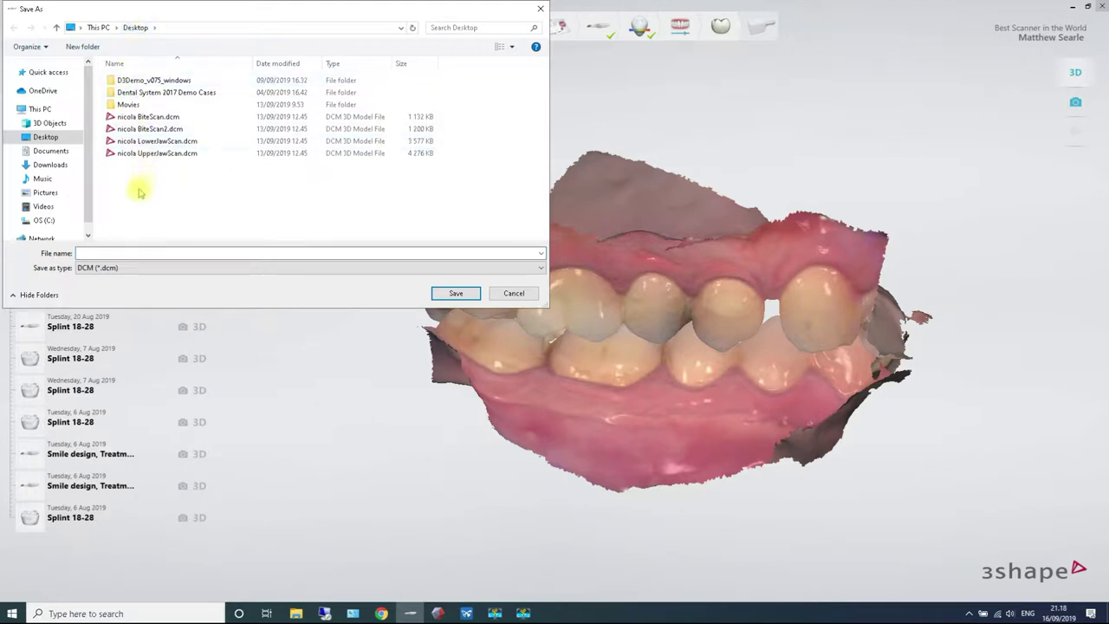
click(146, 267)
click(139, 277)
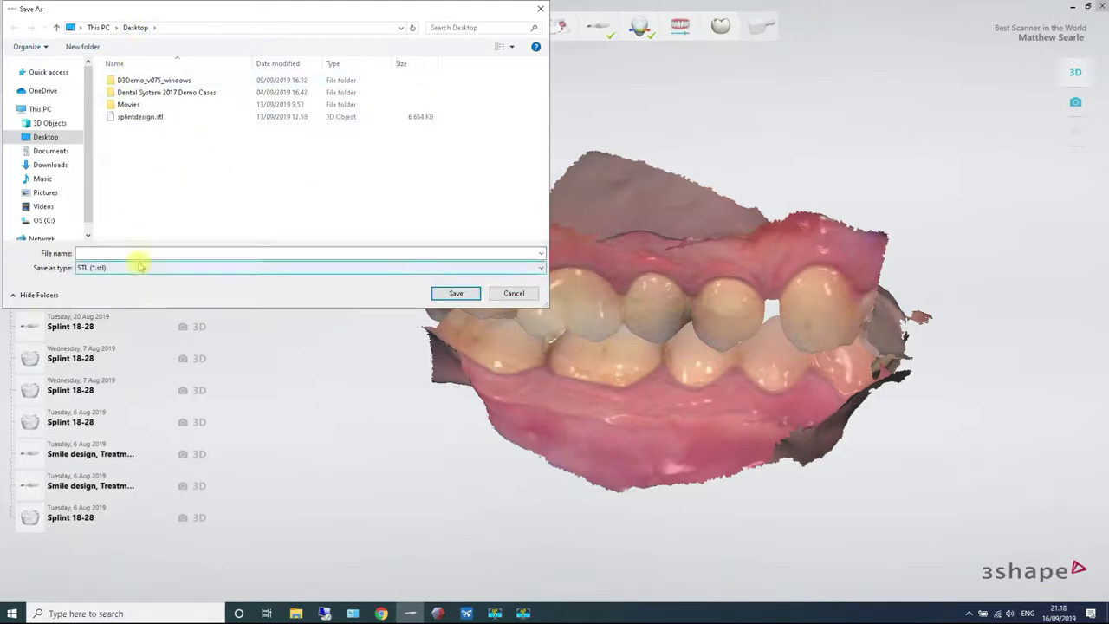
click(143, 254)
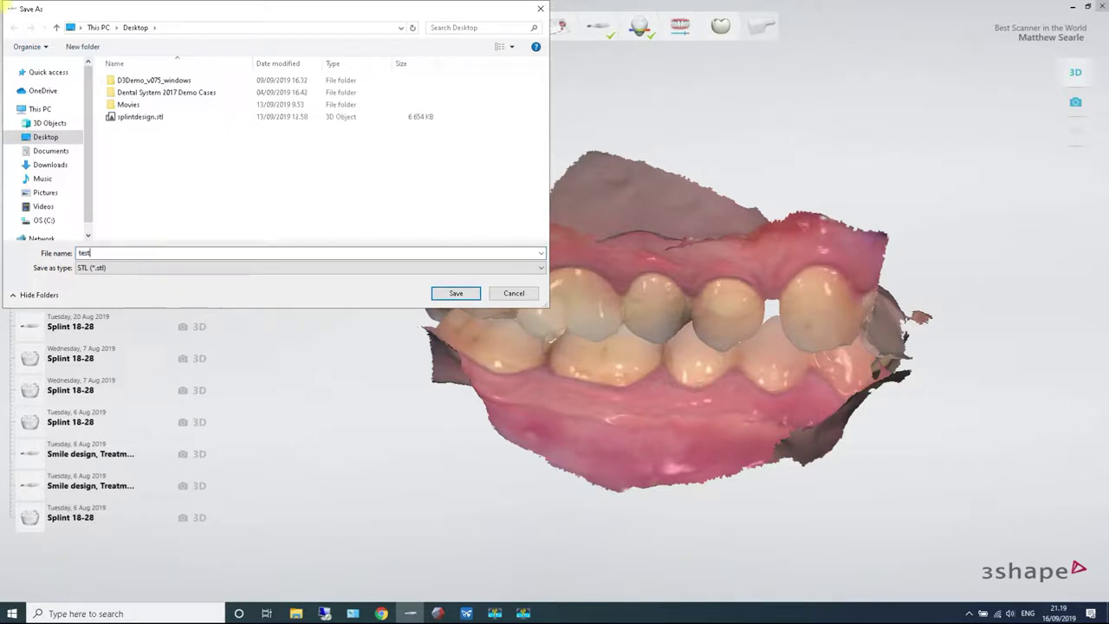
click(460, 295)
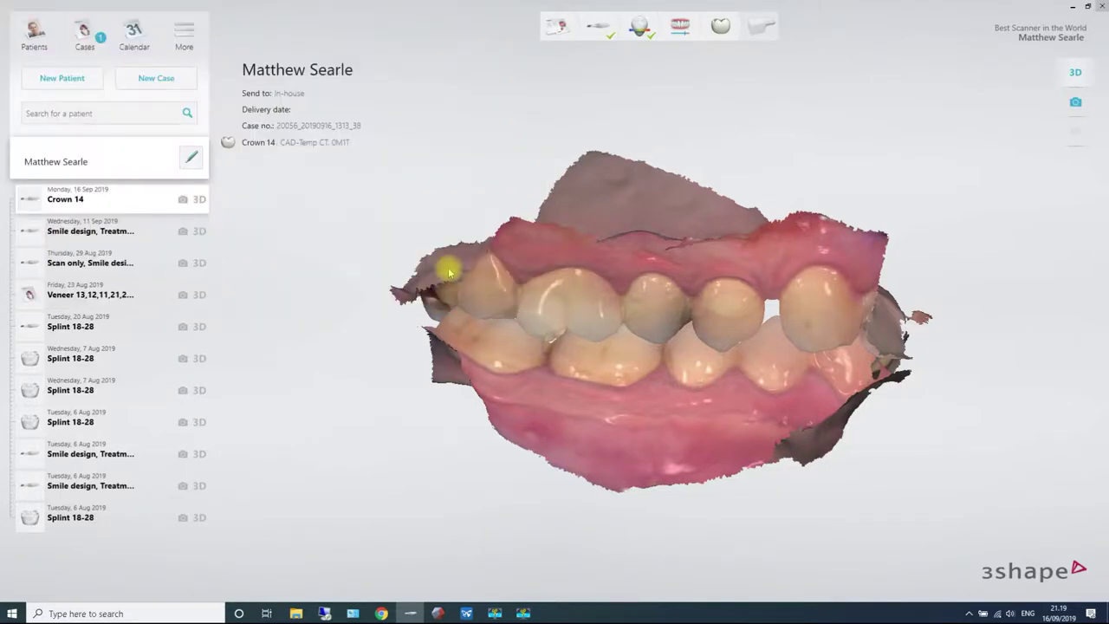
Switch to Meshmixer and import the exported test UpperPrePreparationScan.stl from the desktop.
drag(796, 310, 901, 89)
click(1072, 6)
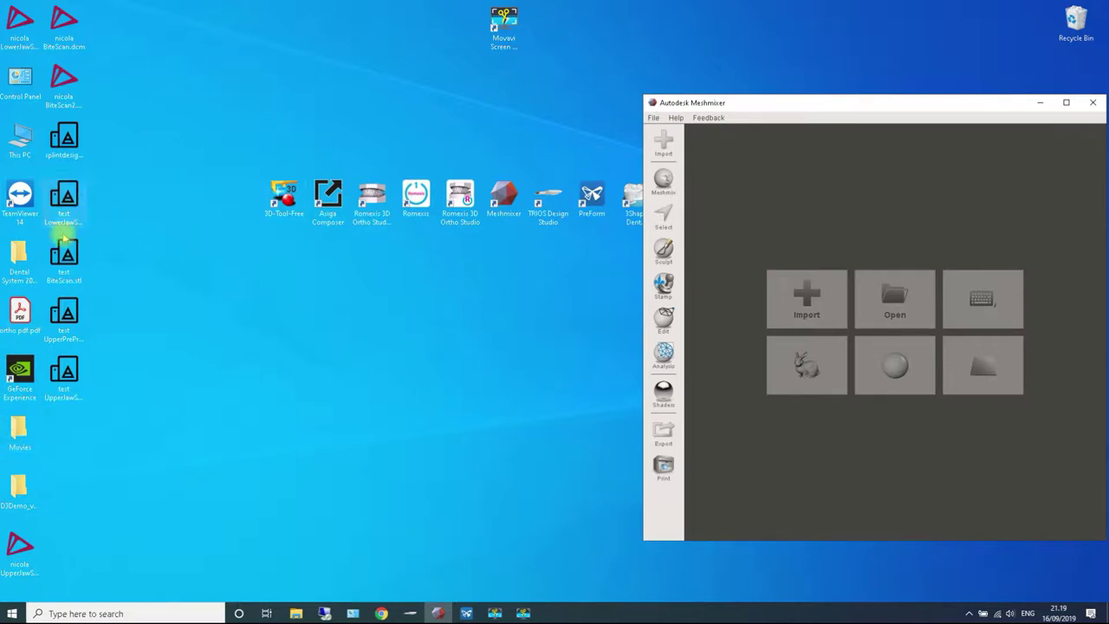
drag(901, 106, 831, 104)
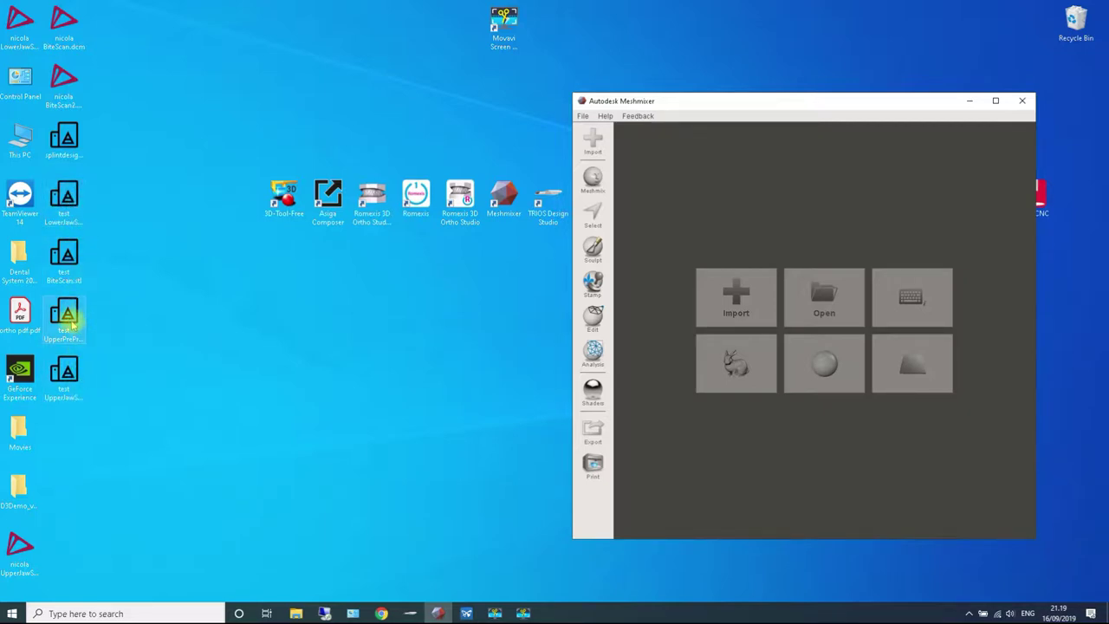
drag(70, 318, 775, 233)
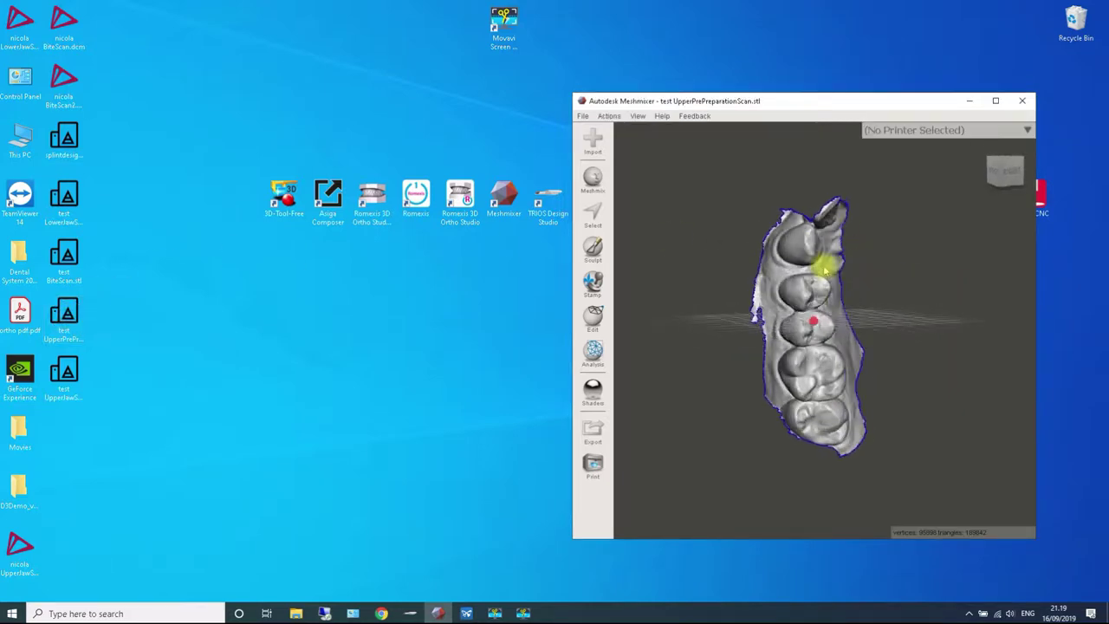
right_drag(825, 269, 892, 314)
scroll(764, 314, up, 3)
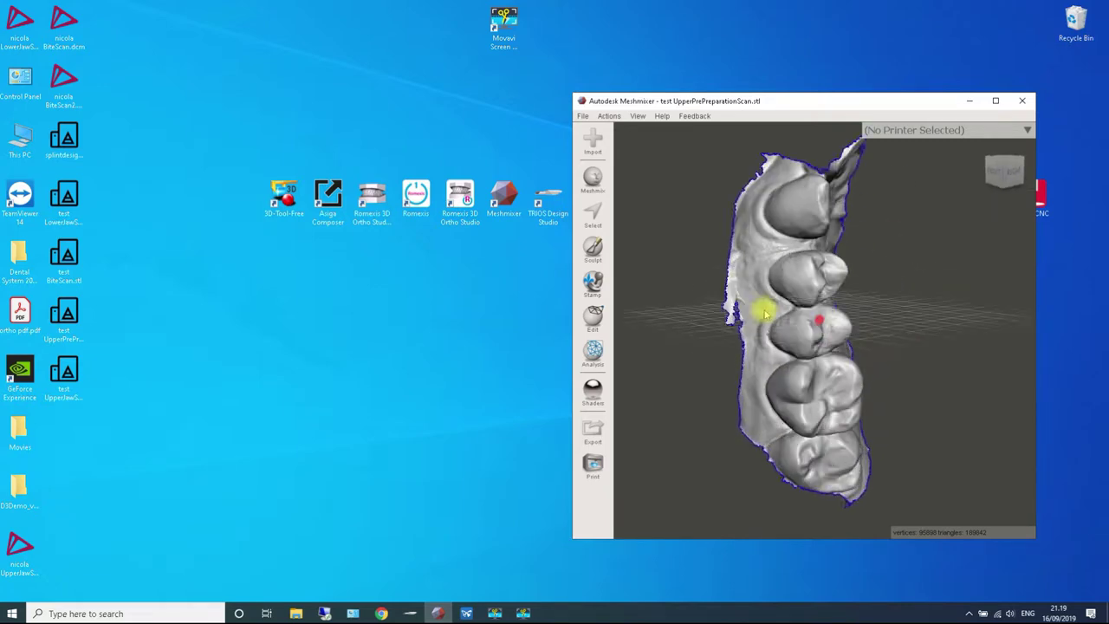
scroll(765, 314, up, 3)
right_drag(743, 314, 746, 273)
click(595, 223)
mouse_move(845, 221)
mouse_down()
mouse_move(879, 223)
mouse_move(869, 251)
mouse_move(881, 278)
mouse_up()
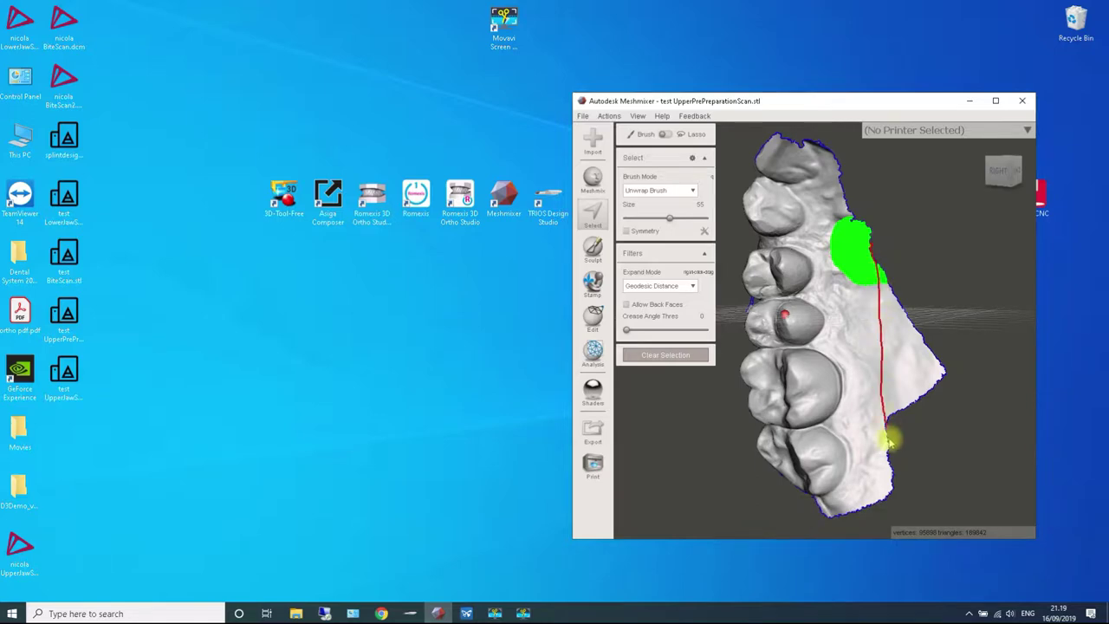
drag(890, 444, 933, 436)
mouse_move(933, 436)
right_down()
mouse_move(958, 304)
mouse_move(1001, 338)
mouse_move(1015, 304)
right_up()
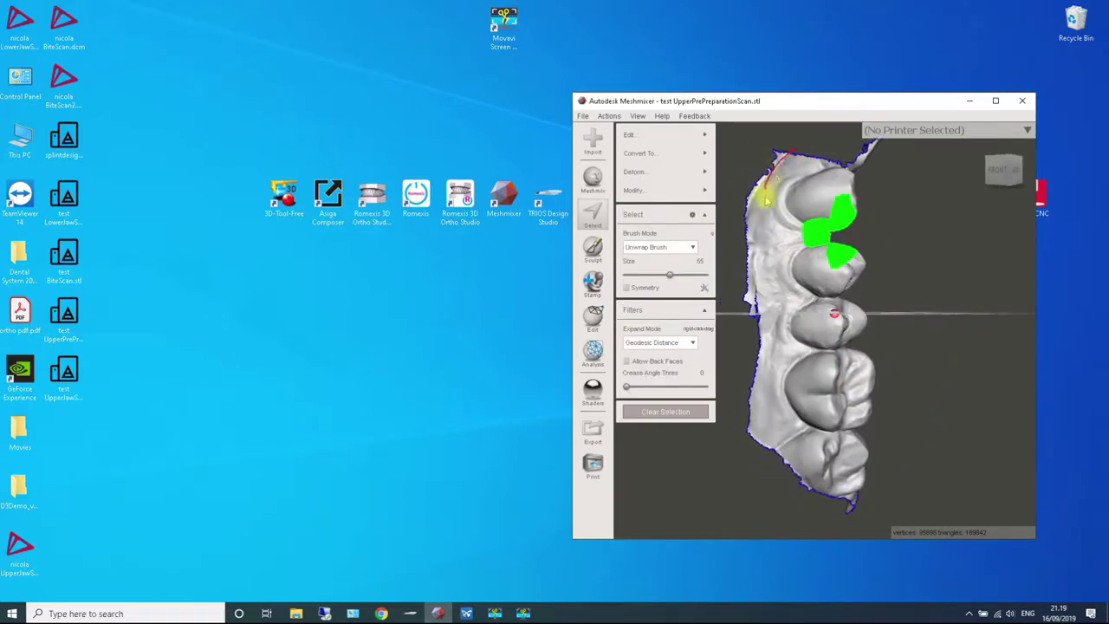
mouse_move(774, 407)
mouse_down()
mouse_move(787, 477)
mouse_move(770, 461)
mouse_up()
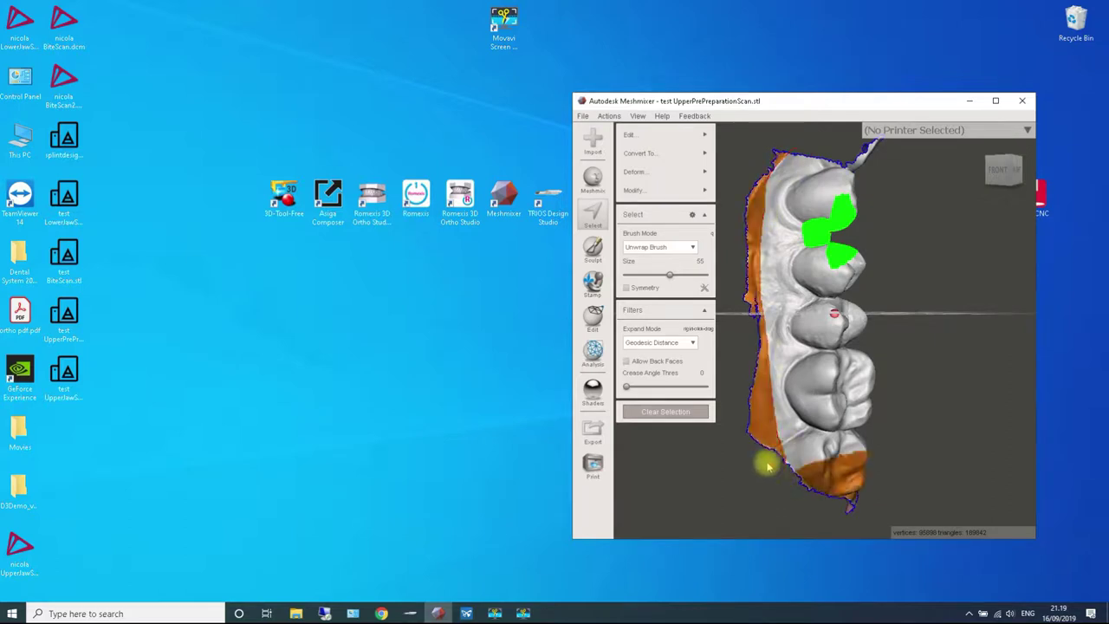
mouse_move(770, 461)
right_down()
mouse_move(962, 426)
mouse_move(902, 358)
mouse_move(857, 376)
mouse_move(905, 479)
right_up()
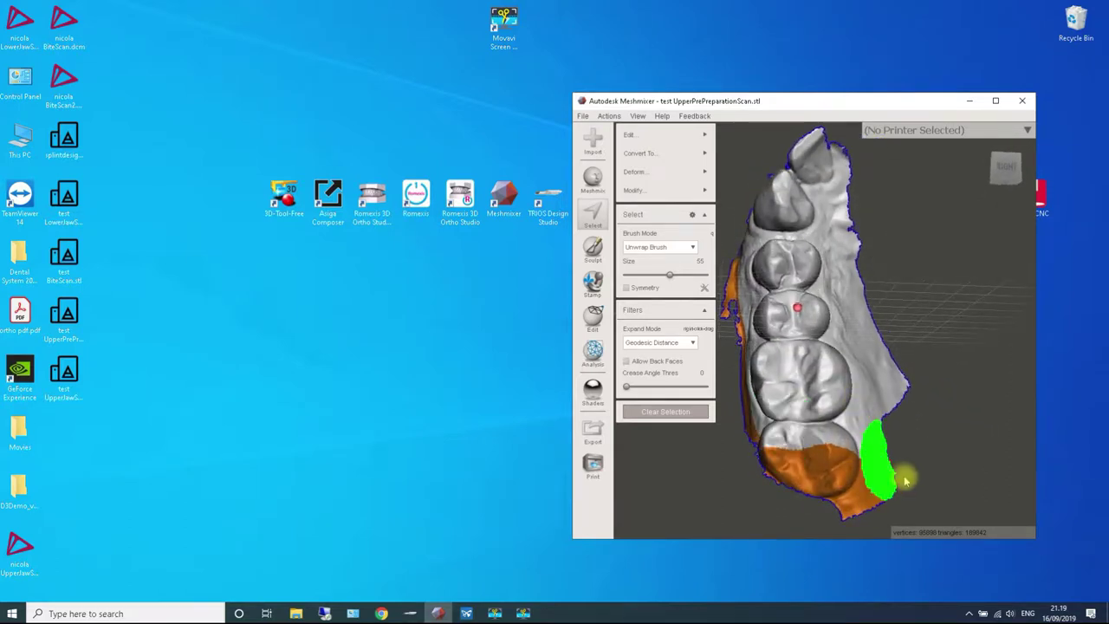
mouse_move(902, 487)
mouse_down()
mouse_move(805, 472)
mouse_move(915, 544)
mouse_move(878, 465)
mouse_up()
right_drag(893, 445, 935, 417)
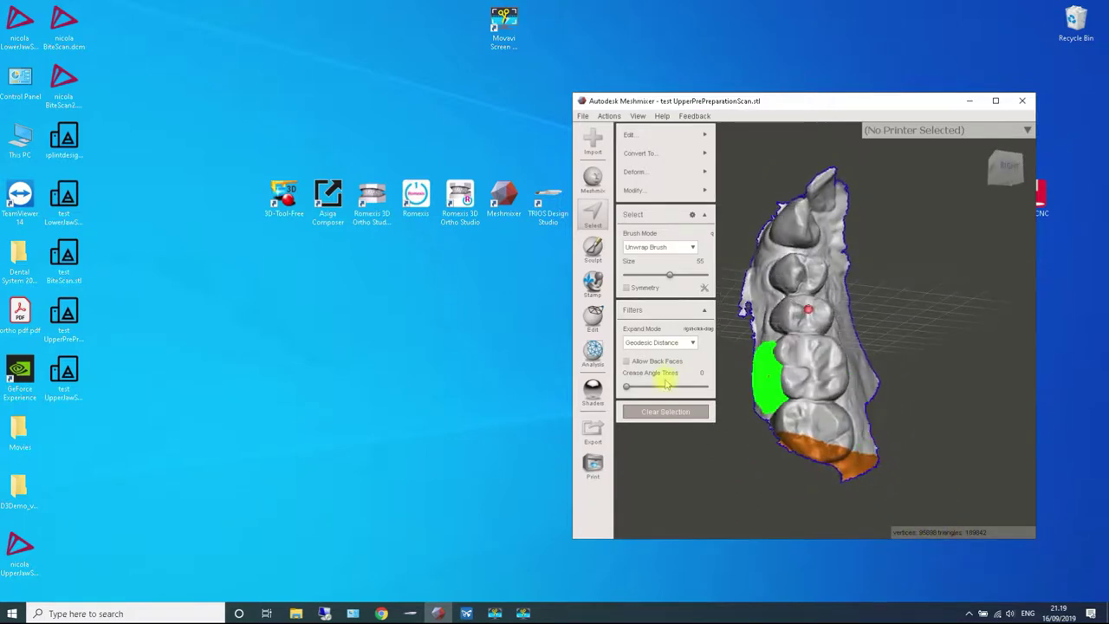
click(665, 412)
Select the surplus gum along the palatal and buccal edges of the scan, using brush size 31 on the buccal side, and discard it.
mouse_move(906, 355)
right_down()
mouse_move(916, 346)
mouse_move(887, 391)
right_up()
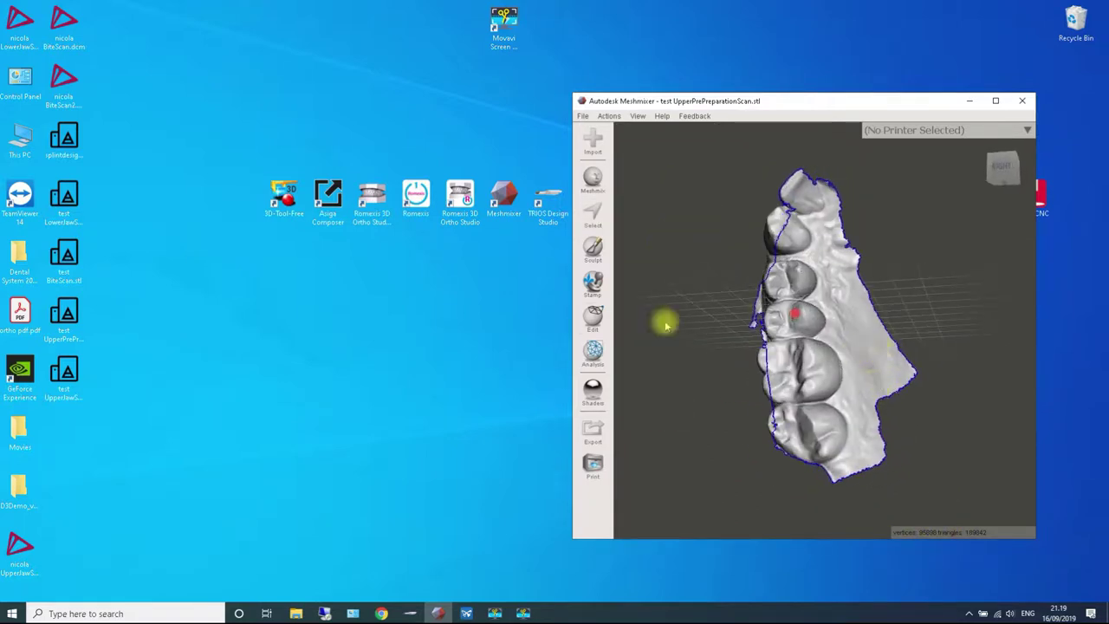
click(595, 212)
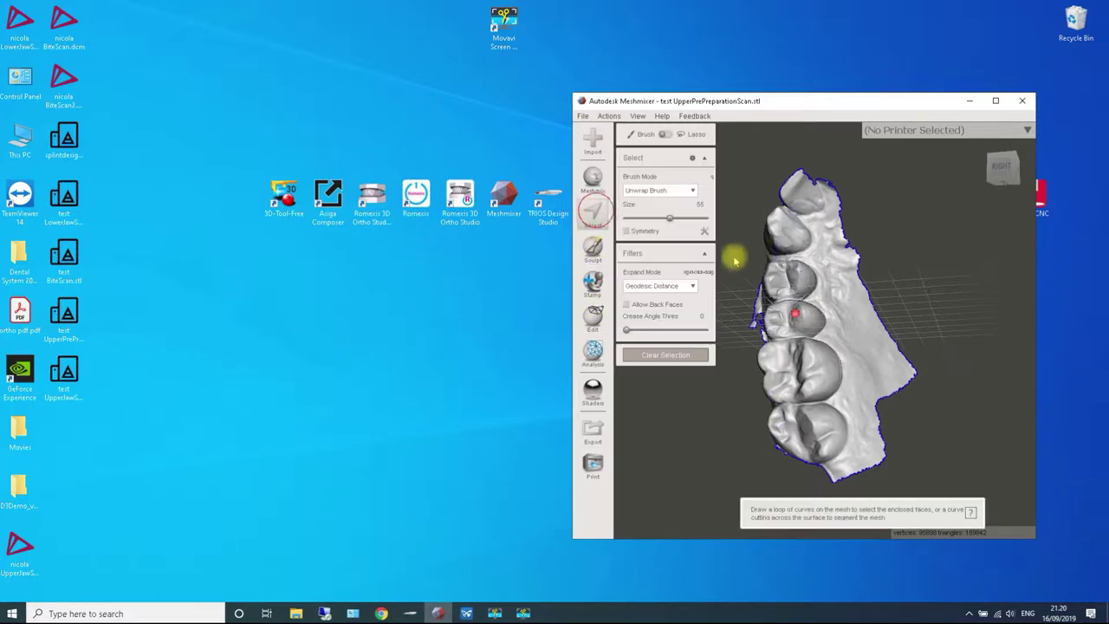
mouse_move(856, 313)
mouse_down()
mouse_move(862, 322)
mouse_move(854, 297)
mouse_move(869, 338)
mouse_move(870, 468)
mouse_up()
mouse_move(901, 375)
mouse_down()
mouse_move(849, 268)
mouse_move(860, 190)
mouse_up()
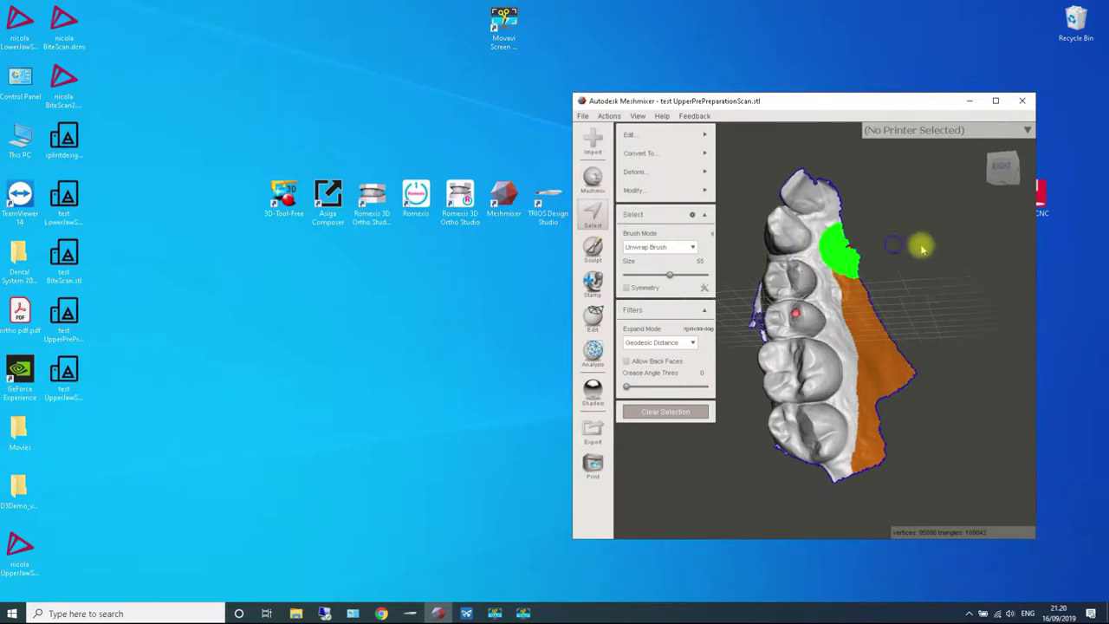
mouse_move(921, 245)
right_down()
mouse_move(1100, 273)
mouse_move(1080, 286)
right_up()
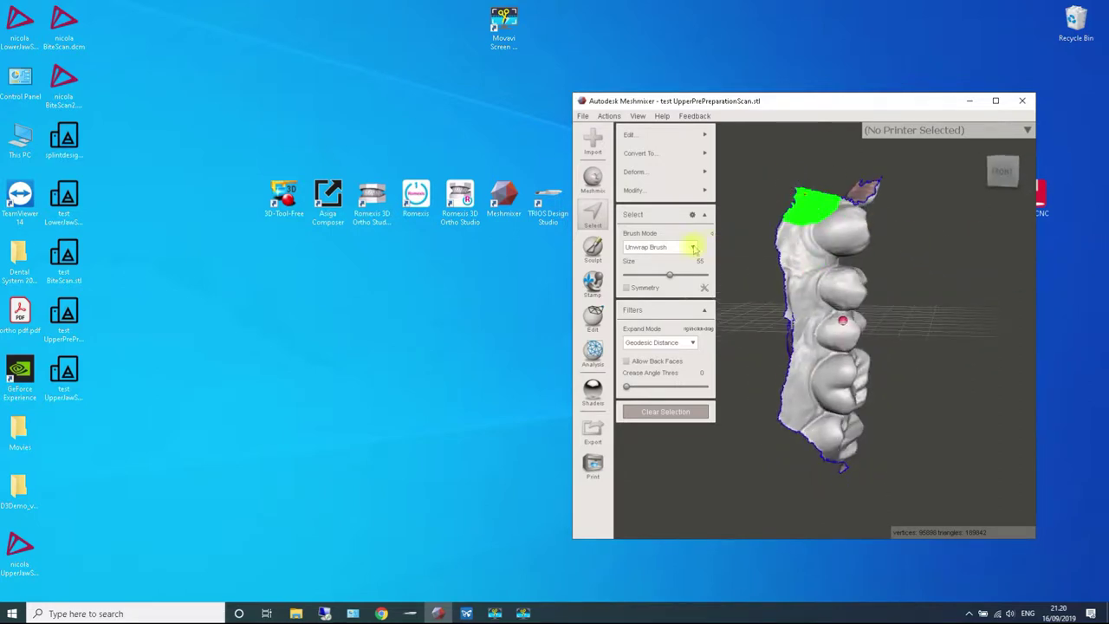
drag(653, 274, 650, 275)
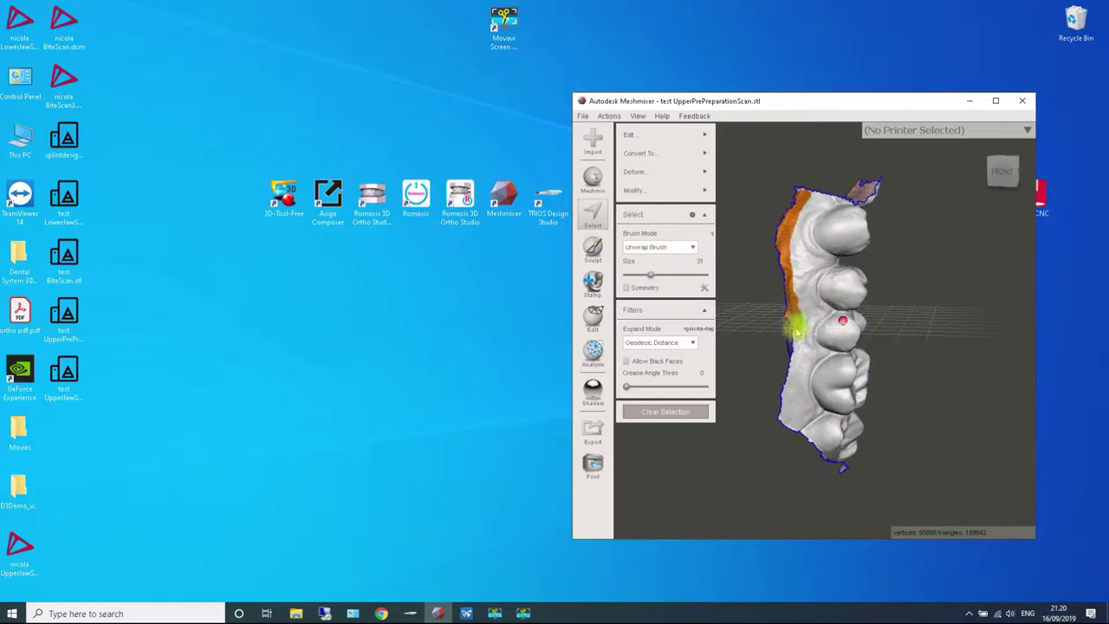
mouse_move(790, 371)
mouse_down()
mouse_move(782, 396)
mouse_move(799, 198)
mouse_up()
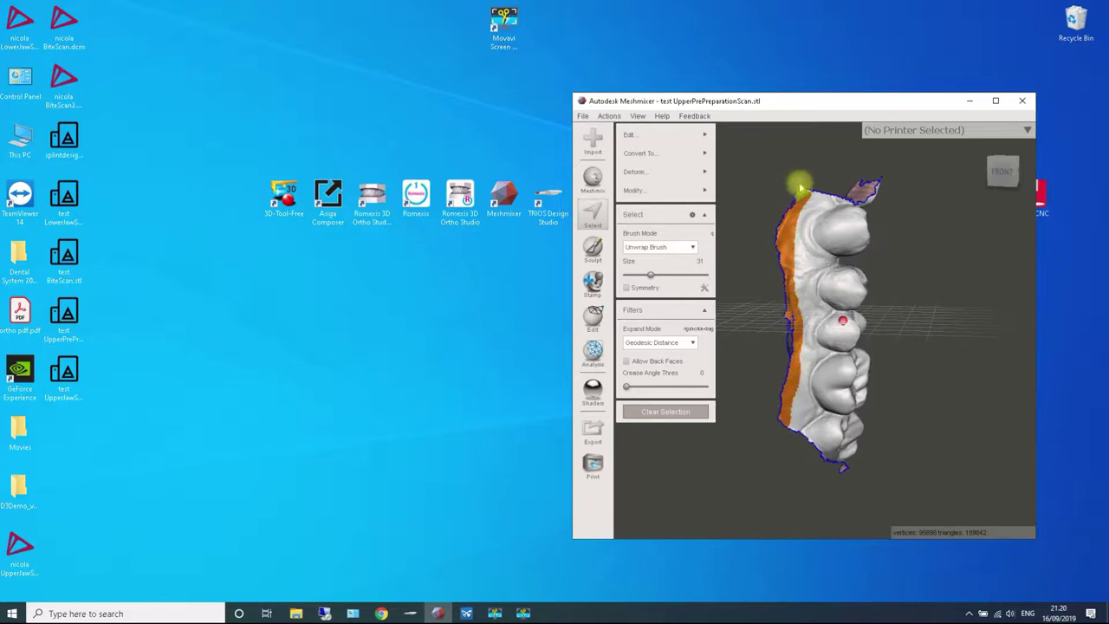
right_drag(866, 183, 704, 161)
mouse_move(709, 169)
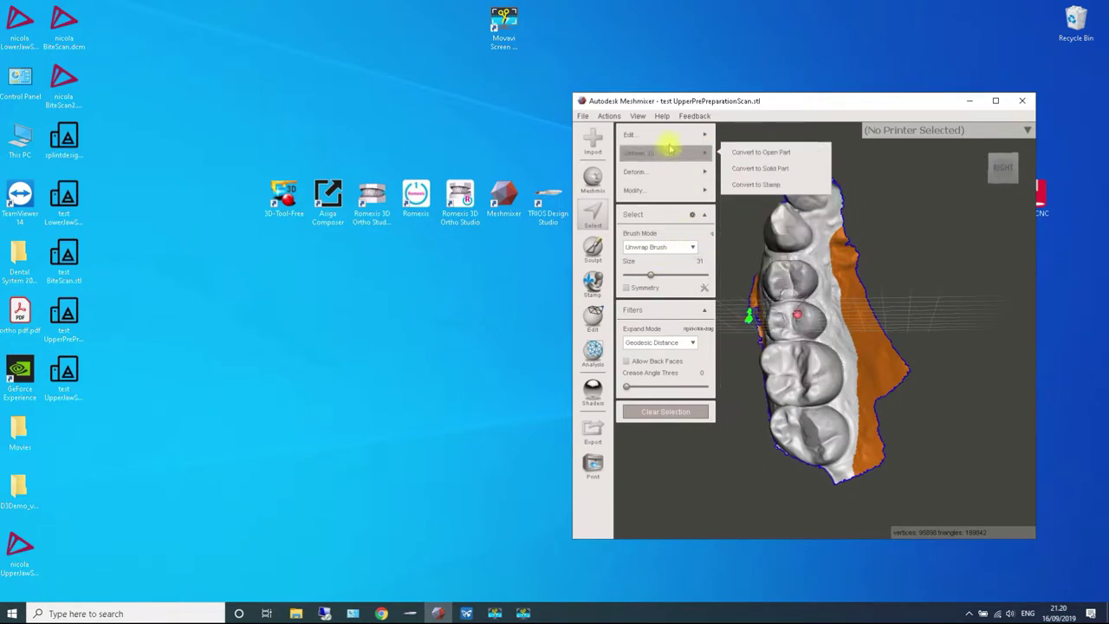
mouse_move(659, 135)
click(755, 149)
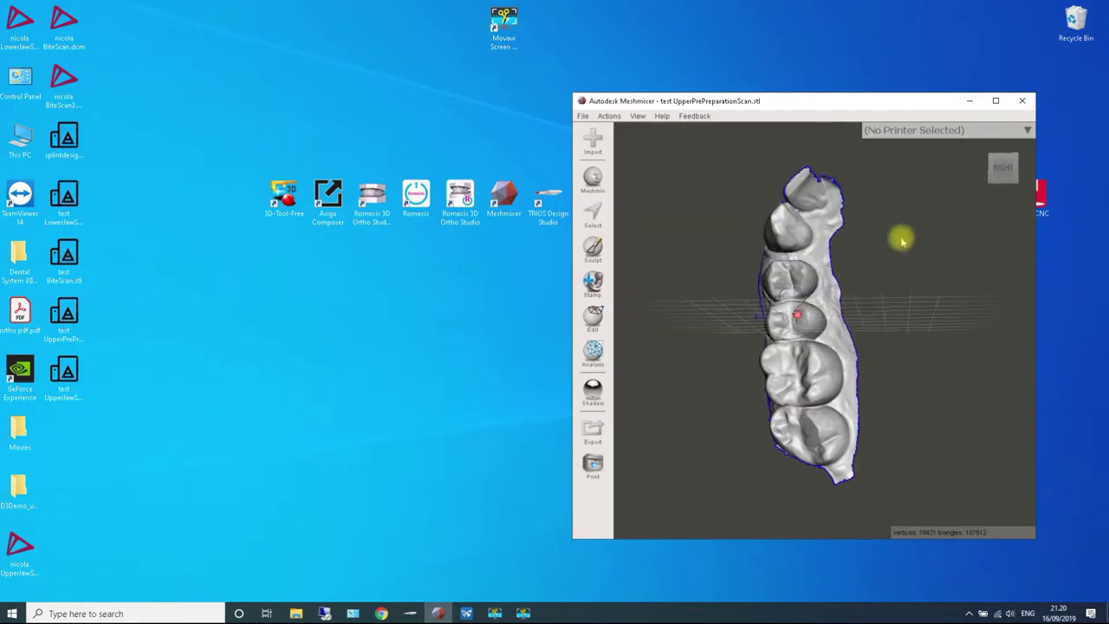
Select the loose mesh fragments floating beside the premolars' buccal edge with a lasso and discard them.
right_drag(901, 242, 916, 292)
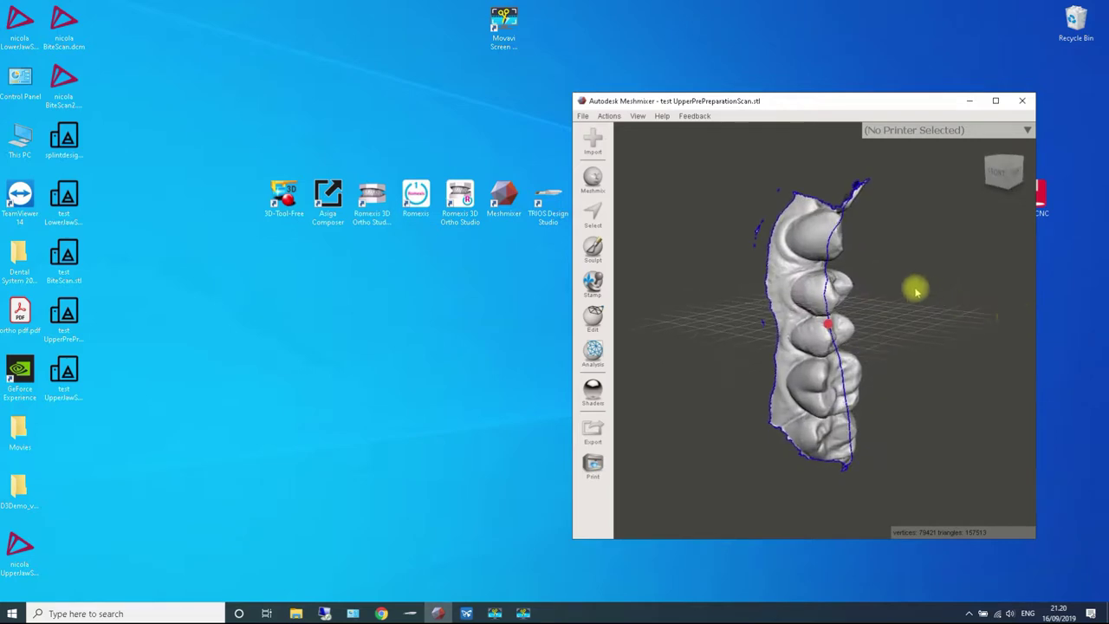
scroll(753, 245, up, 10)
middle_drag(692, 316, 782, 327)
click(593, 215)
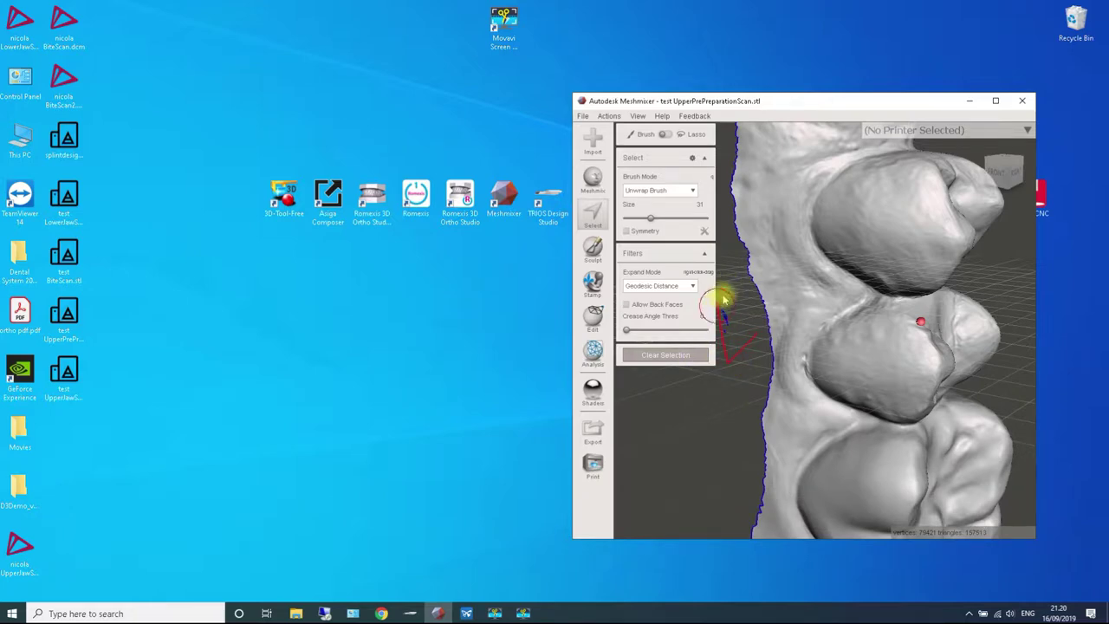
click(754, 336)
mouse_move(659, 135)
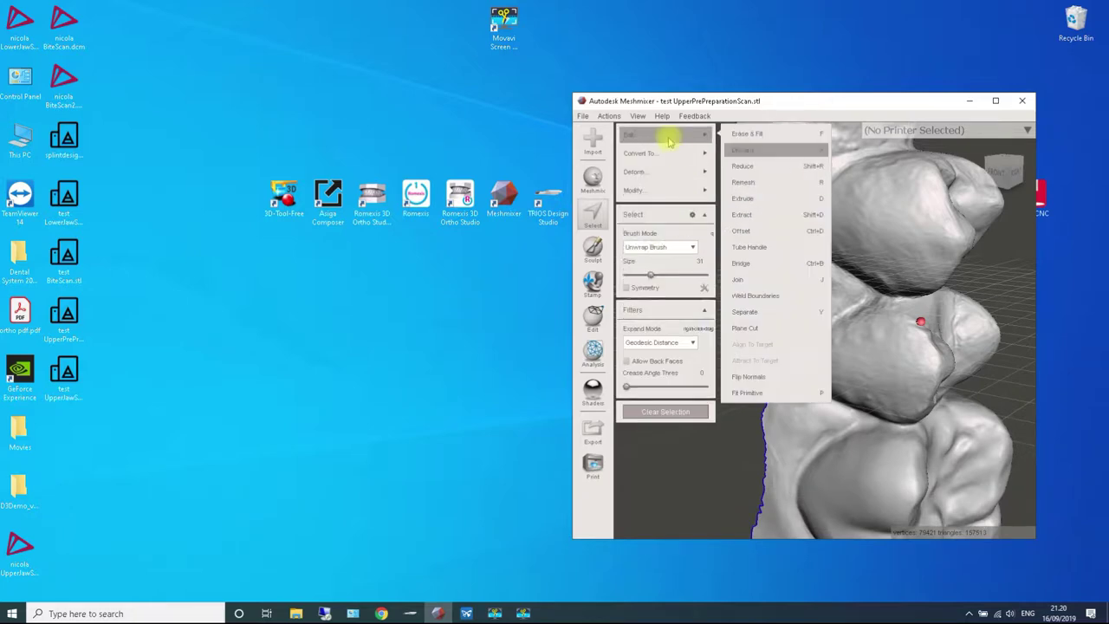
click(761, 153)
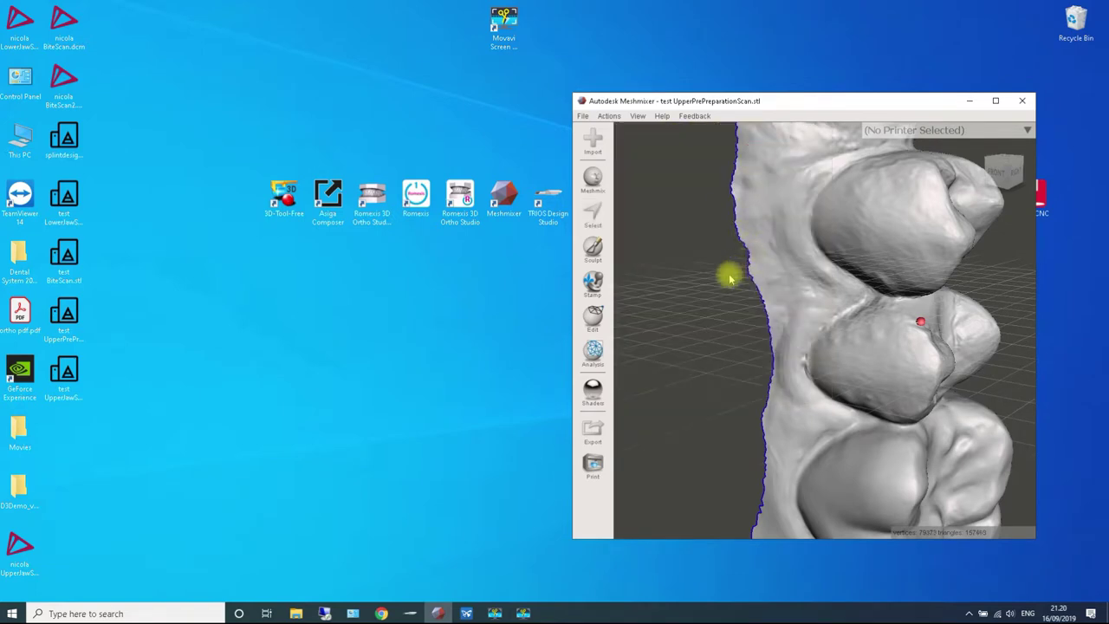
Select the loose mesh fragments floating beside the front tooth's outer edge with a lasso and discard them.
scroll(722, 278, down, 3)
middle_drag(720, 278, 777, 346)
scroll(692, 358, up, 3)
right_drag(778, 346, 762, 340)
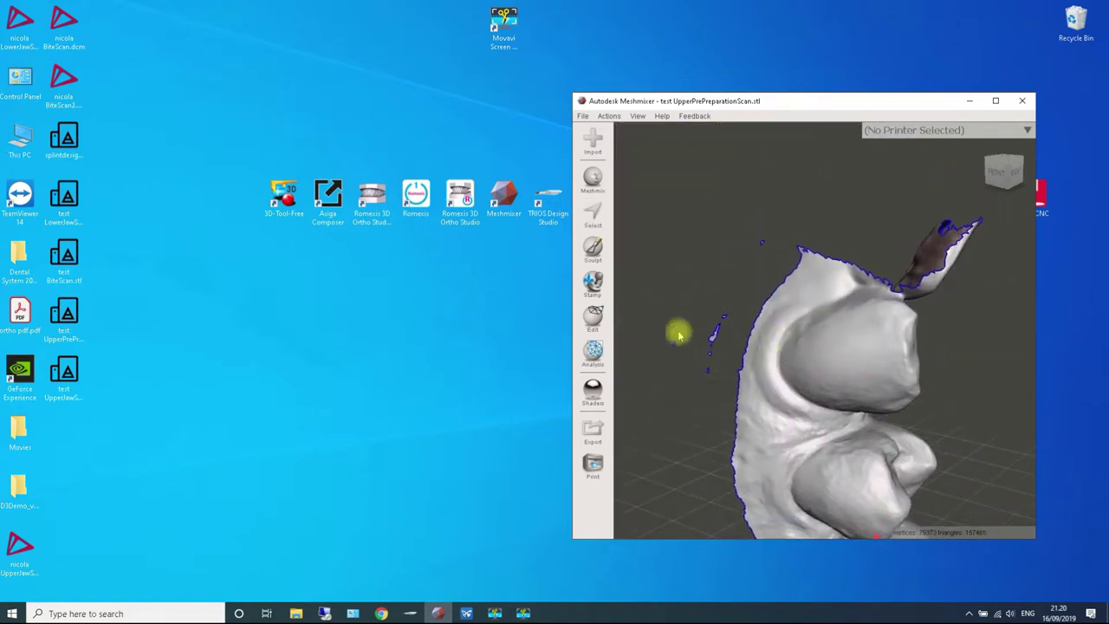
click(592, 213)
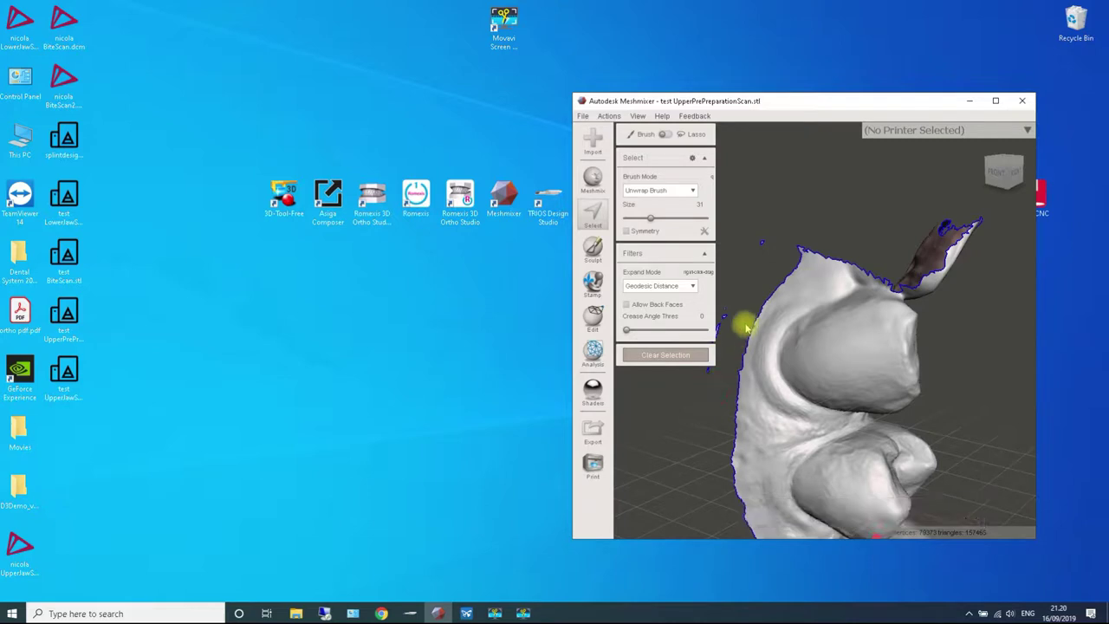
mouse_move(681, 416)
mouse_down()
mouse_move(727, 401)
mouse_move(782, 199)
mouse_move(735, 256)
mouse_up()
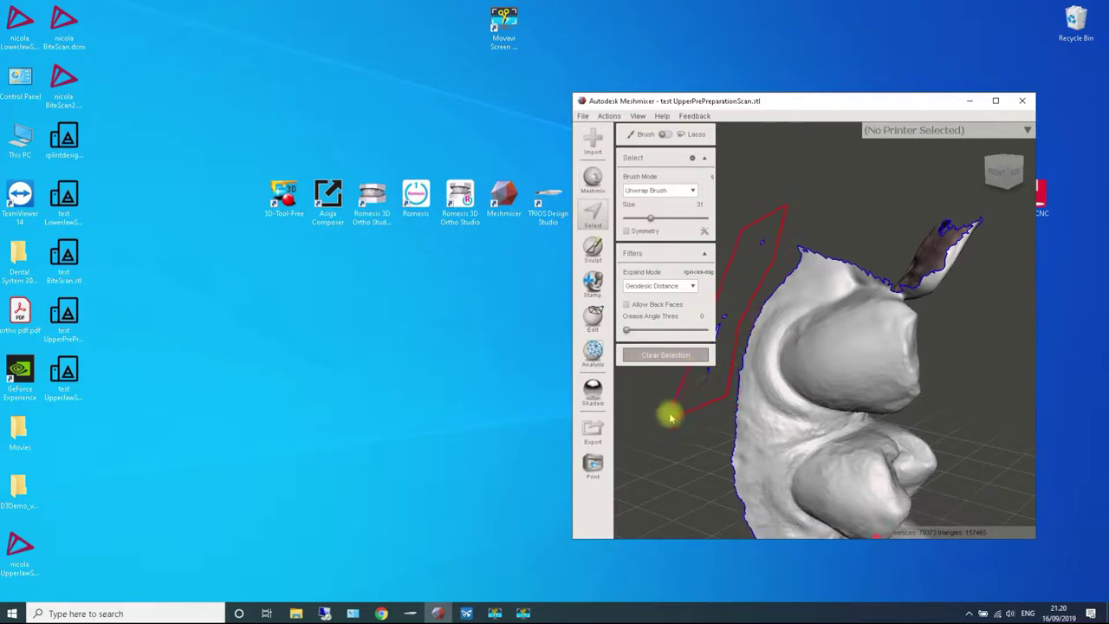
drag(682, 414, 683, 414)
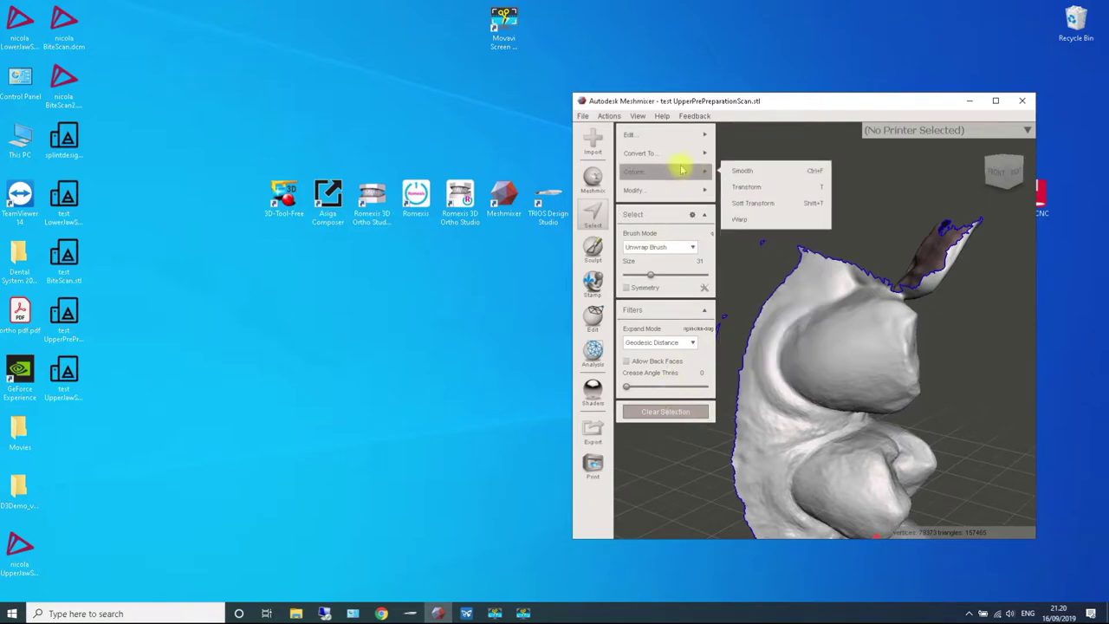
mouse_move(698, 137)
click(755, 152)
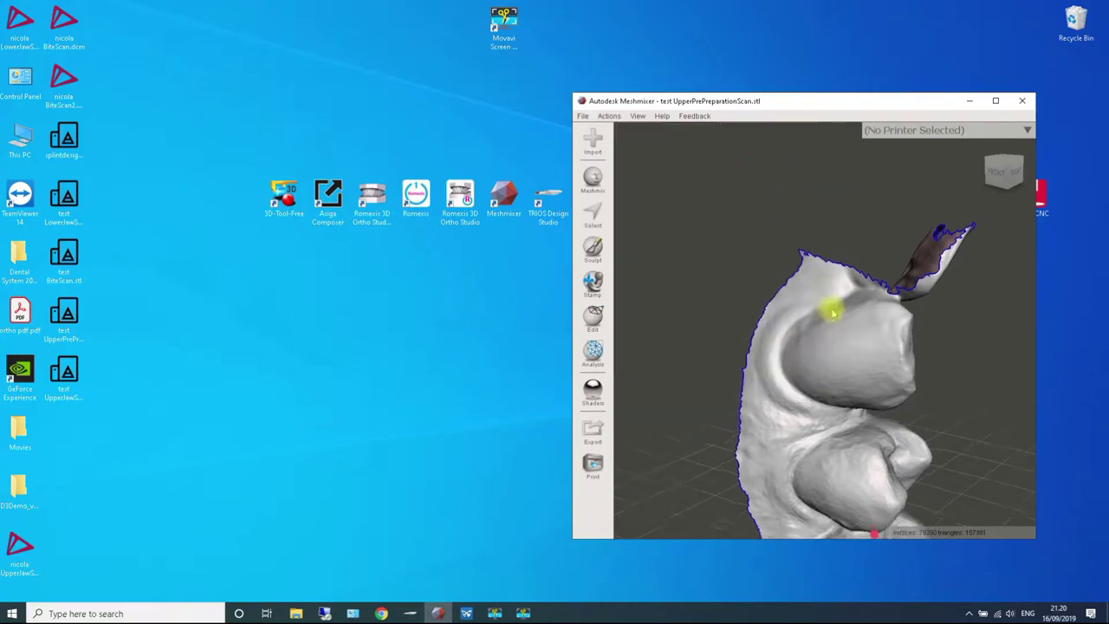
Transform the scan by rotating it about -90° around the X axis so the teeth point upward, and raise it about 11 mm.
right_drag(877, 321, 746, 318)
middle_drag(825, 369, 859, 284)
right_drag(858, 284, 884, 370)
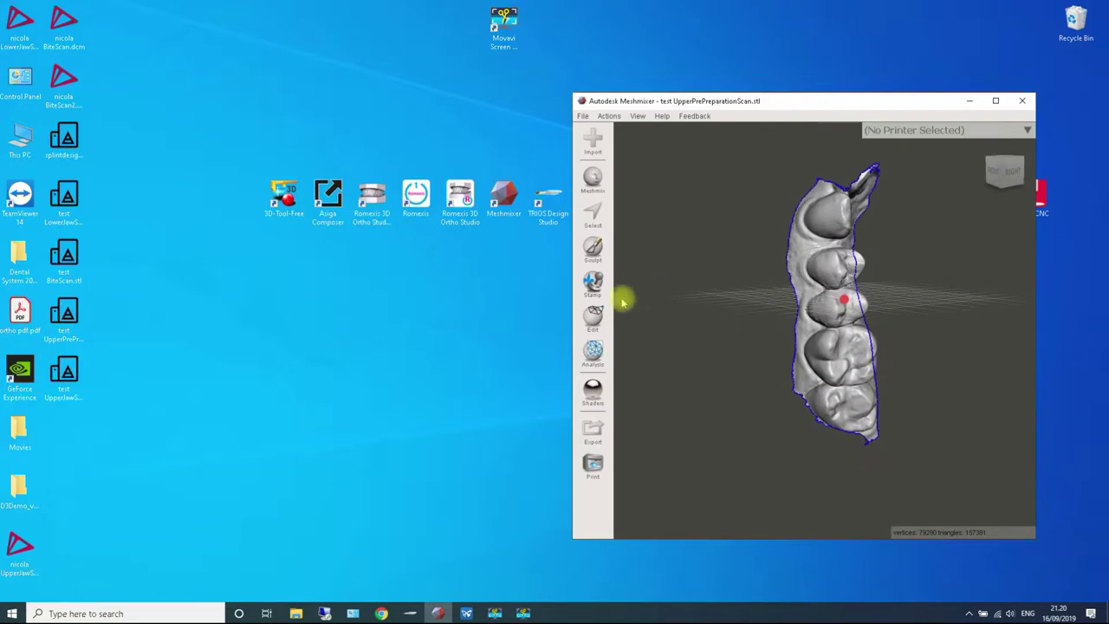
right_drag(697, 310, 751, 324)
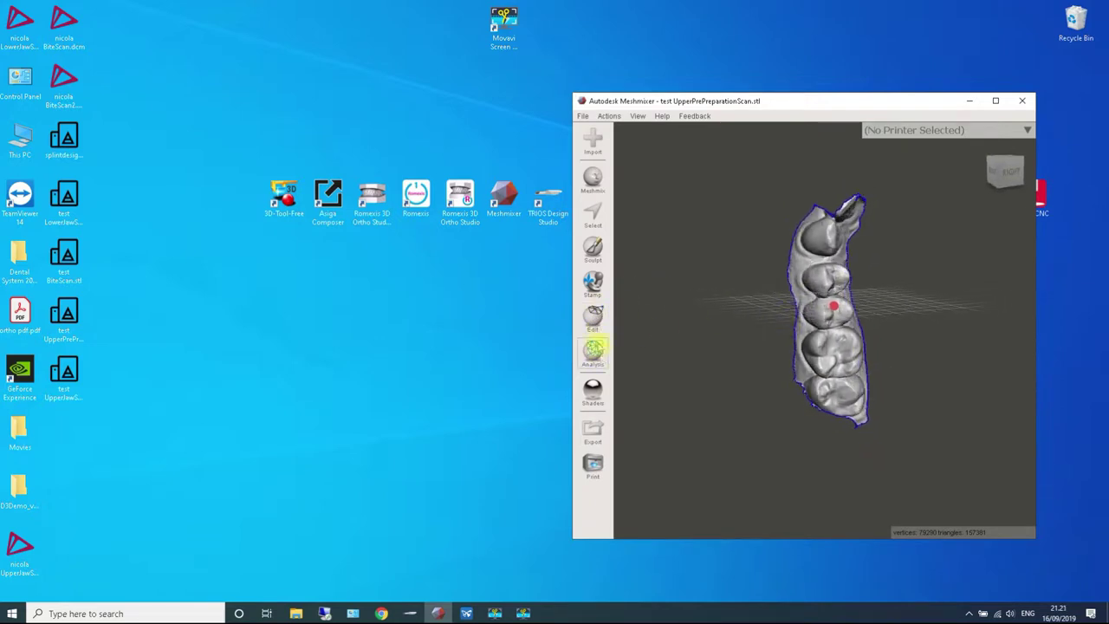
click(592, 318)
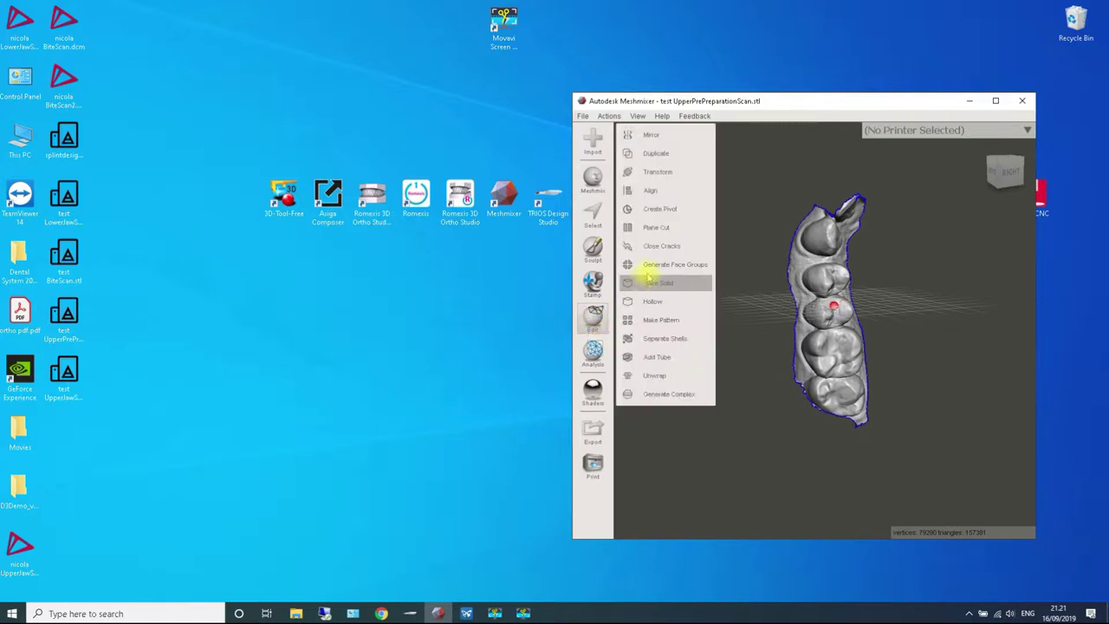
click(664, 171)
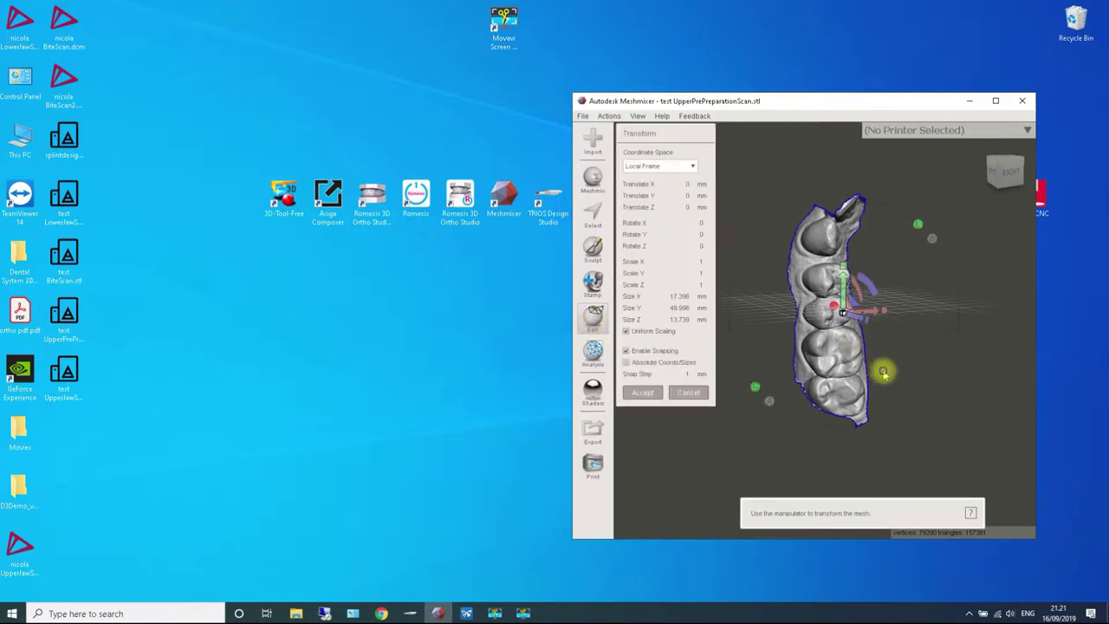
right_drag(879, 372, 947, 336)
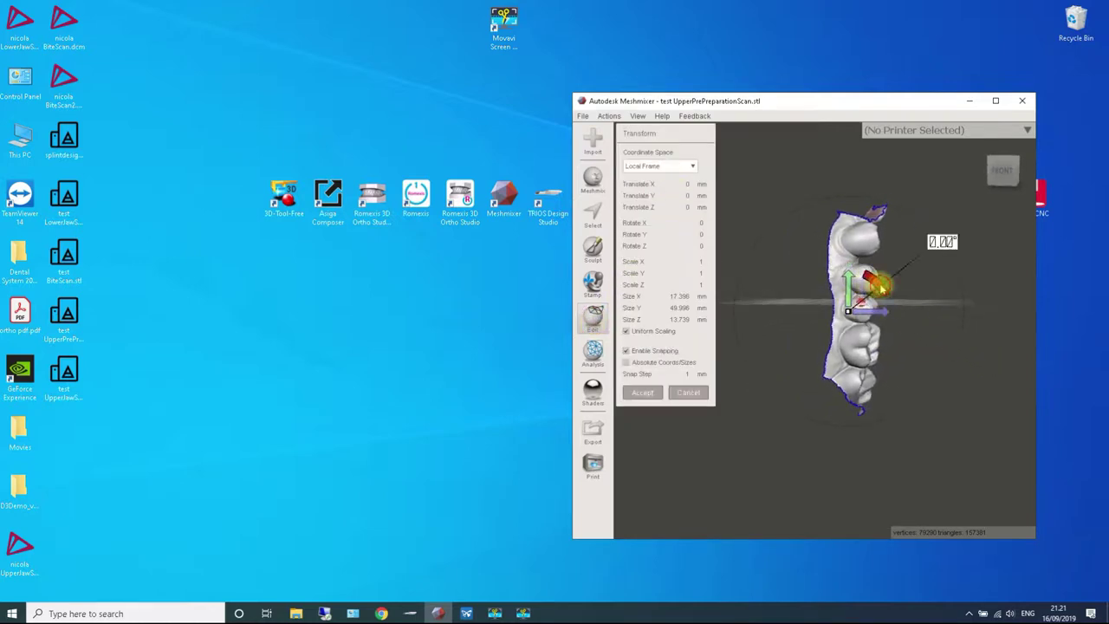
drag(881, 287, 849, 239)
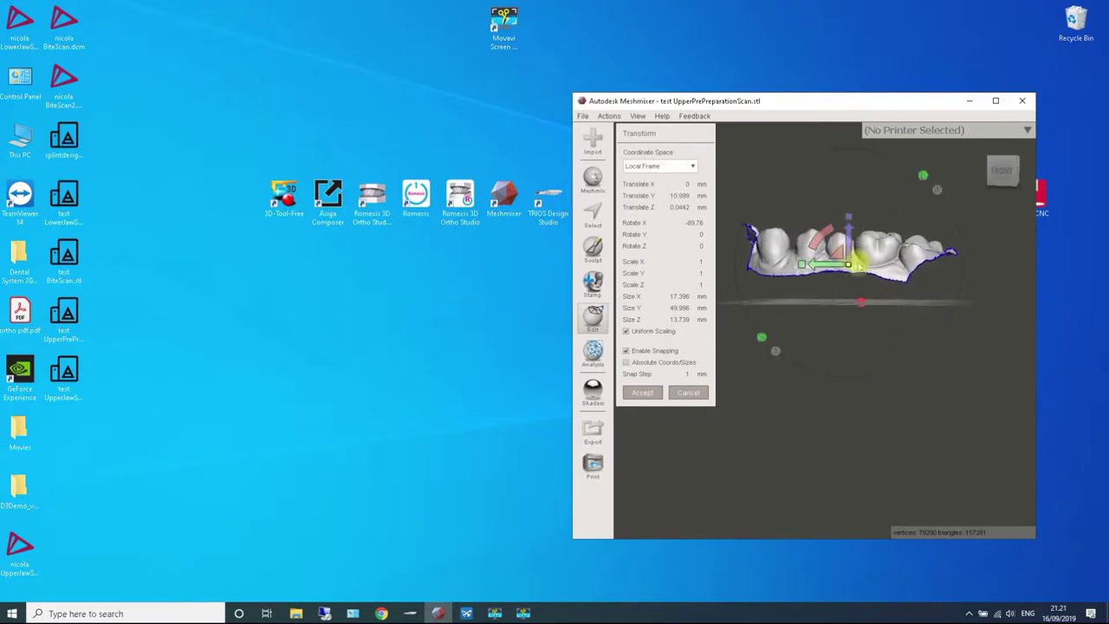
Raise the rotated scan further above the grid to a Y translation of about 13 mm and accept the transform.
right_drag(954, 340, 916, 337)
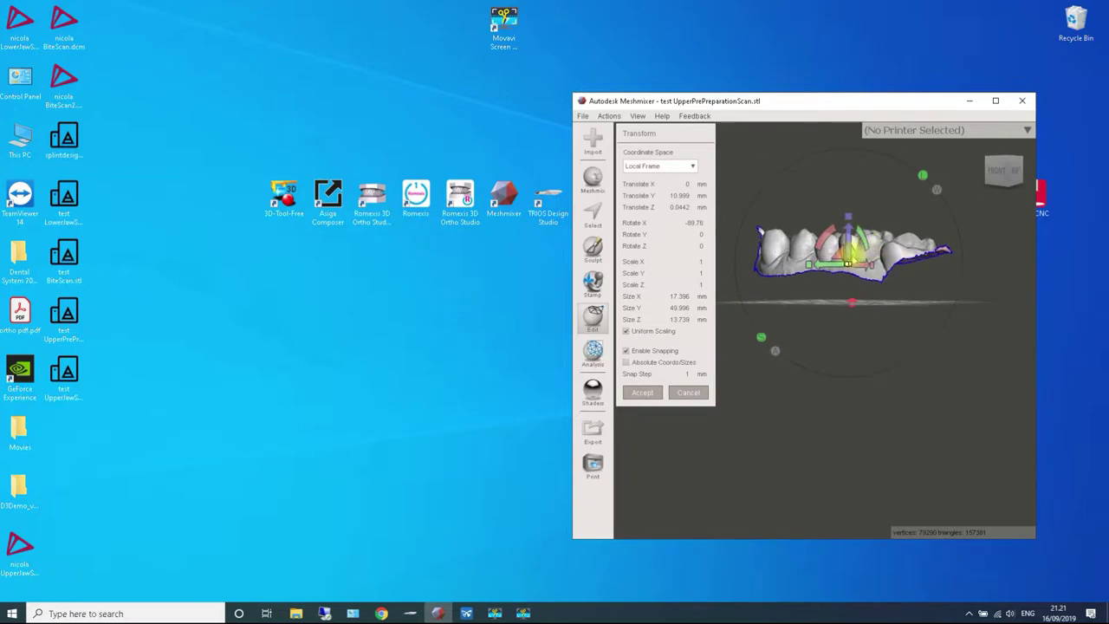
drag(850, 252, 850, 239)
right_drag(887, 326, 975, 334)
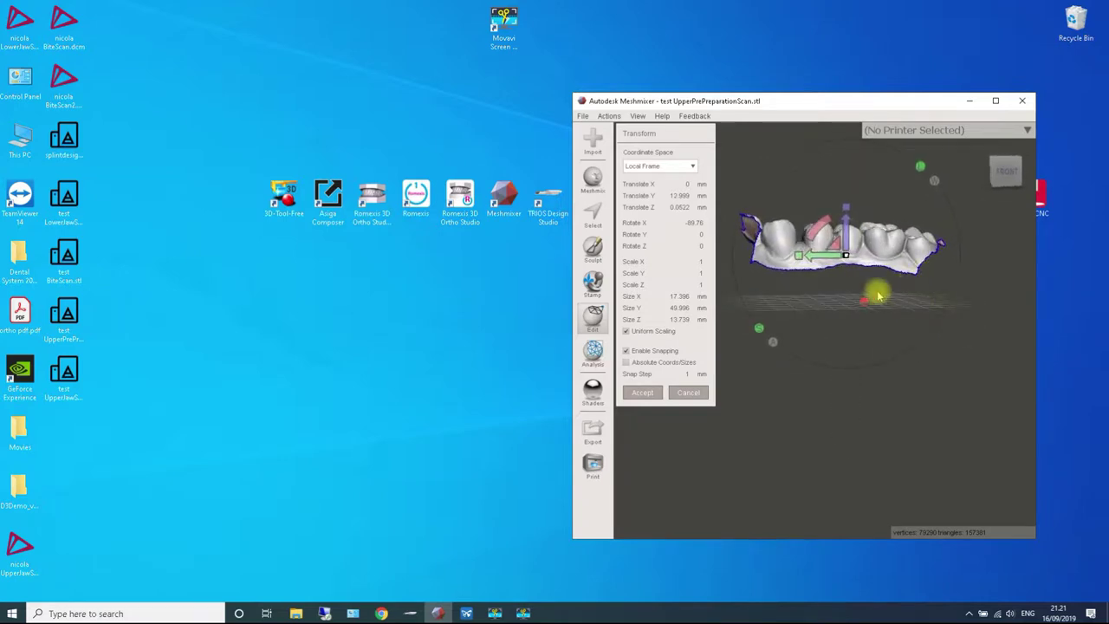
click(646, 396)
Select the entire scan mesh and extrude it downward with an offset of about -10.9 mm.
right_drag(857, 309, 861, 277)
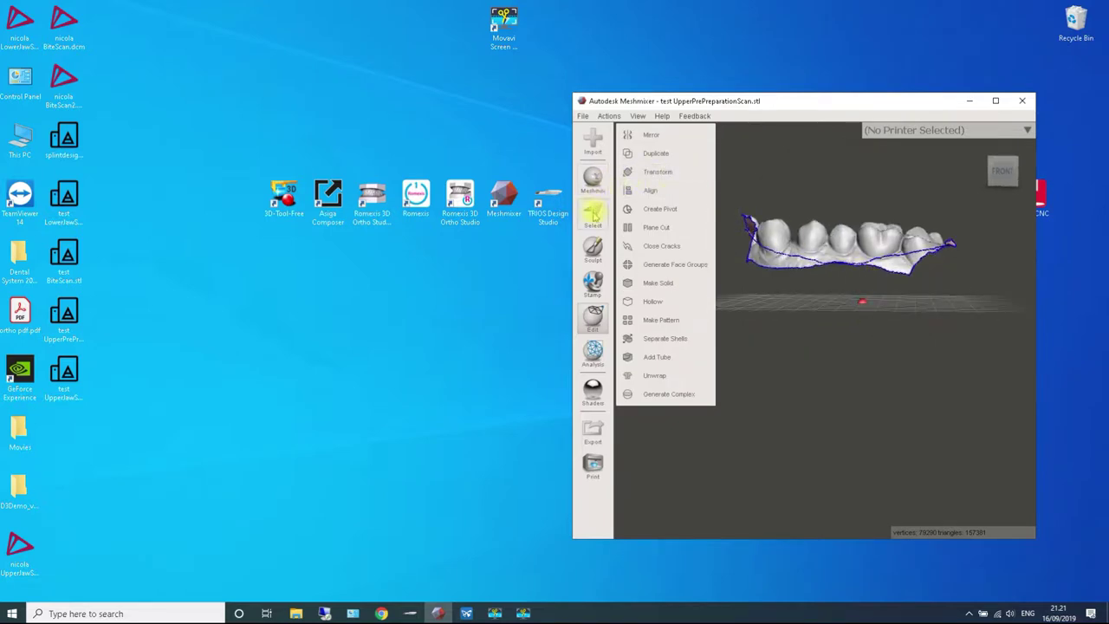
click(593, 215)
double_click(837, 248)
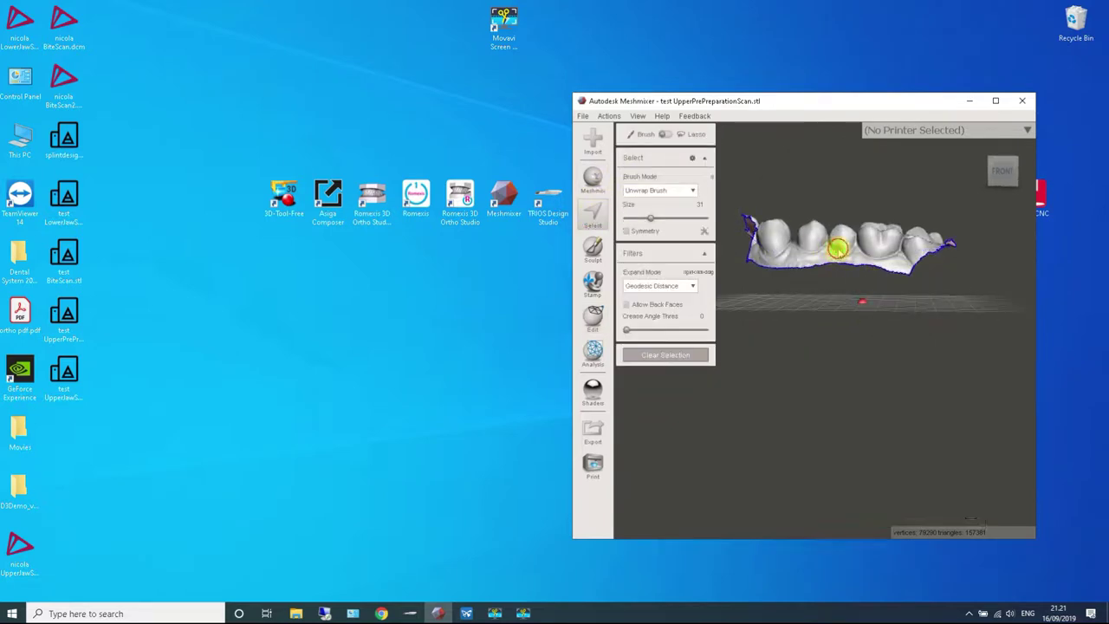
right_drag(928, 280, 917, 246)
mouse_move(664, 144)
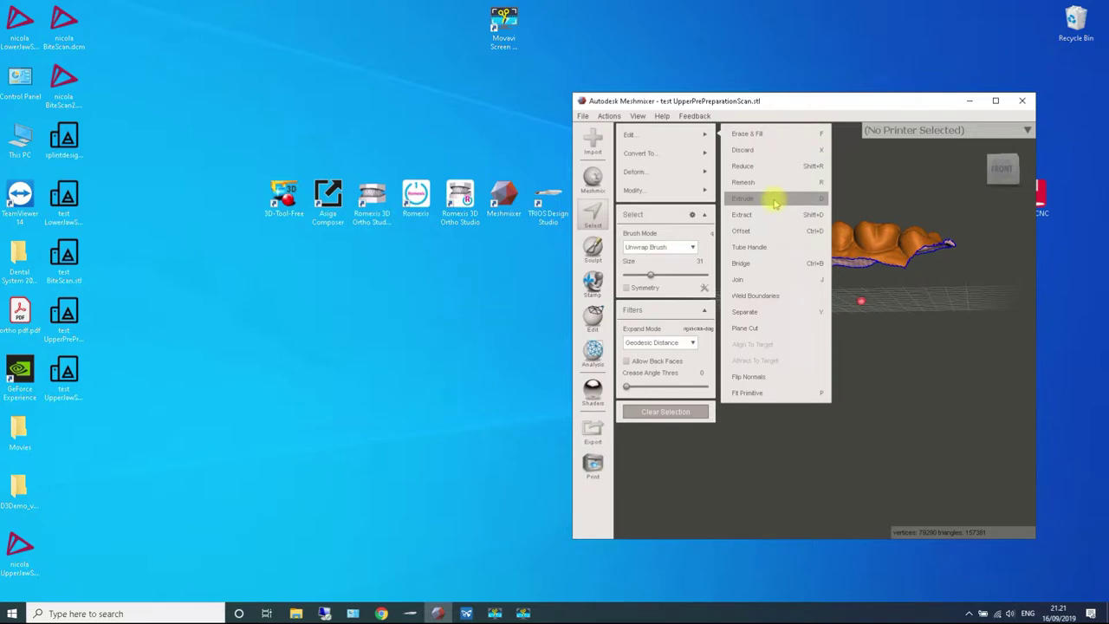
click(776, 203)
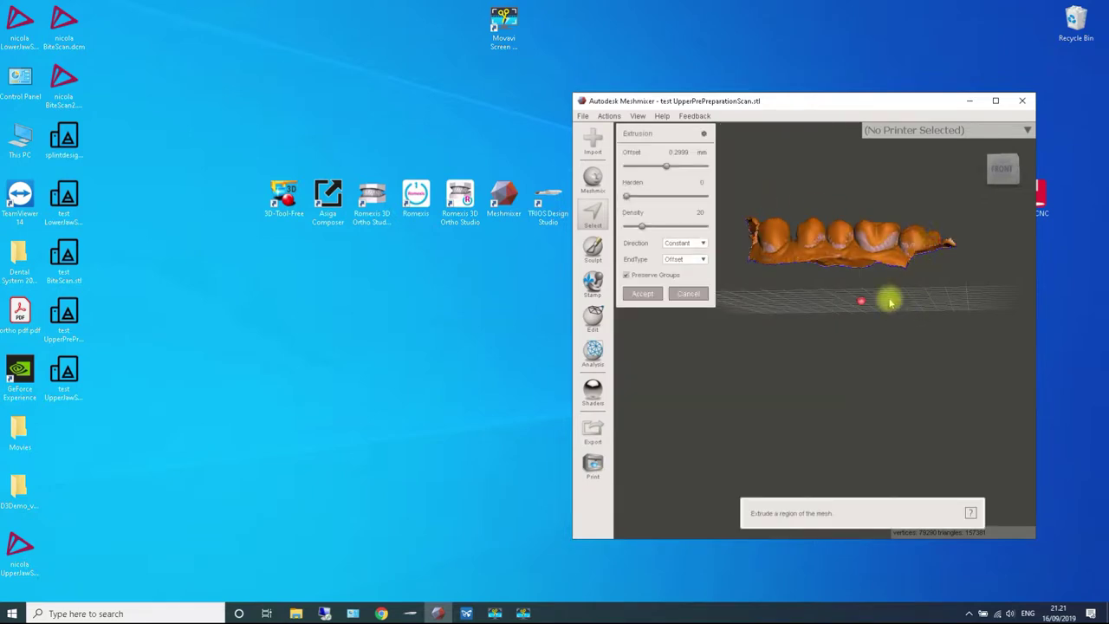
scroll(875, 277, up, 3)
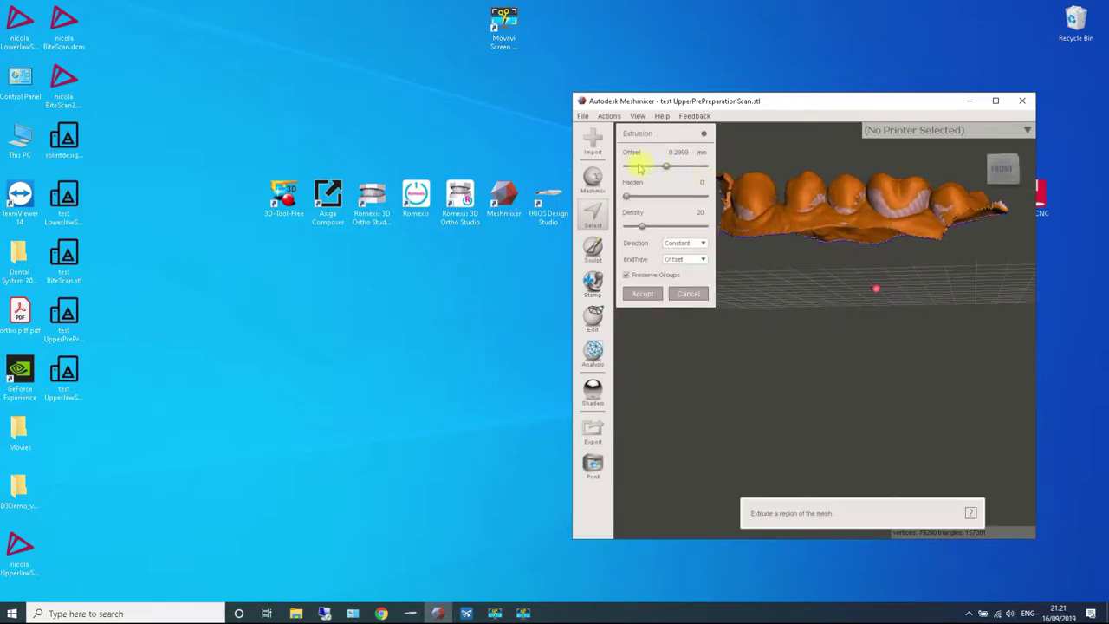
drag(640, 169, 638, 168)
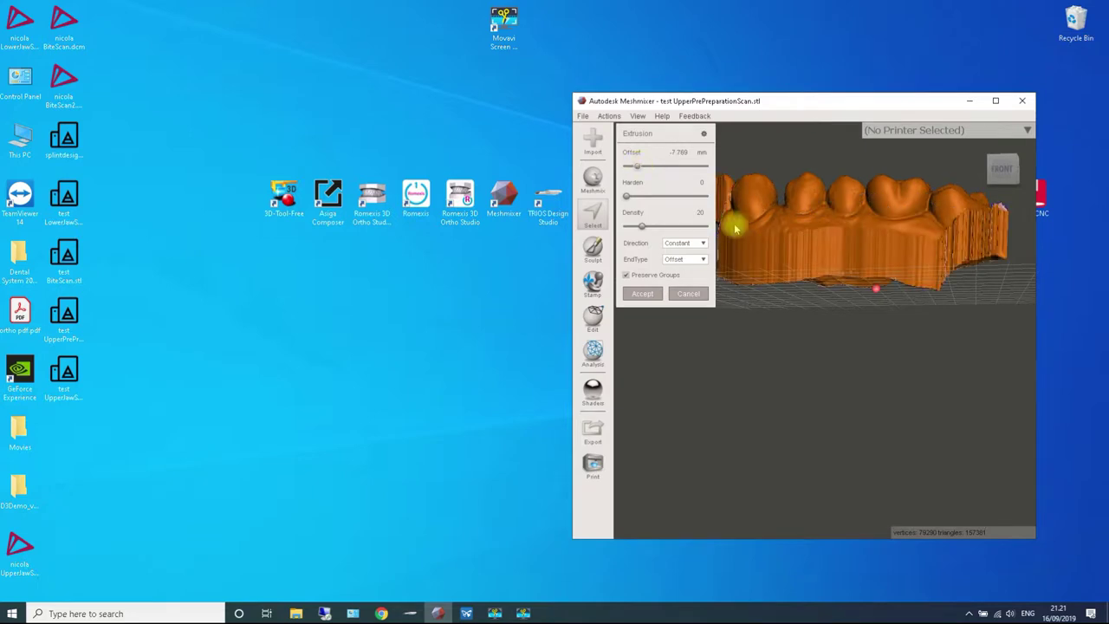
right_drag(802, 244, 810, 260)
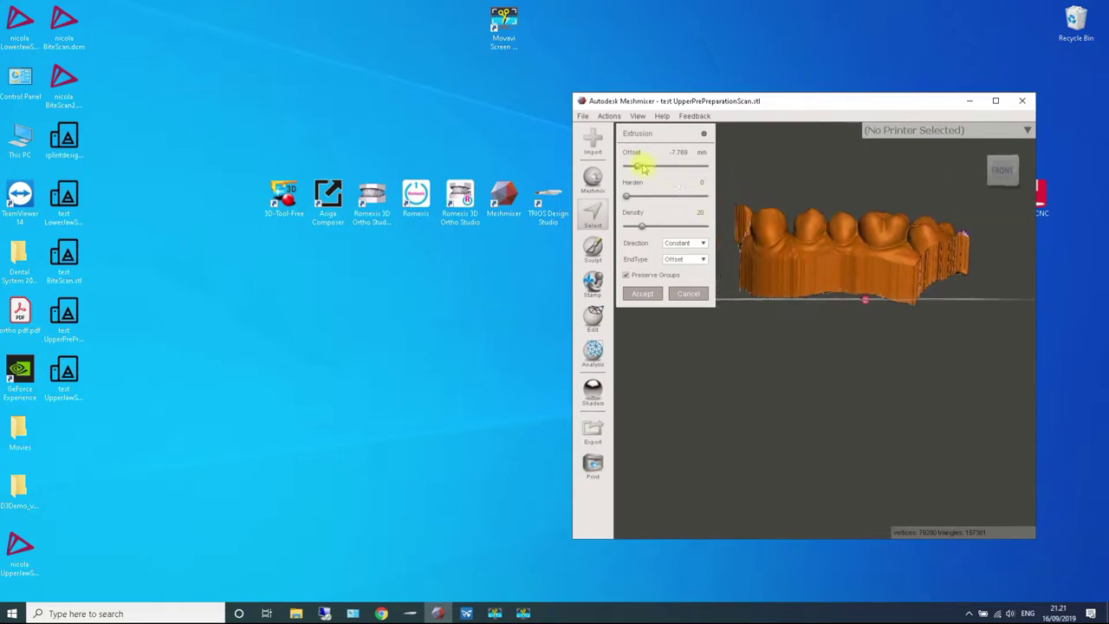
drag(632, 170, 632, 170)
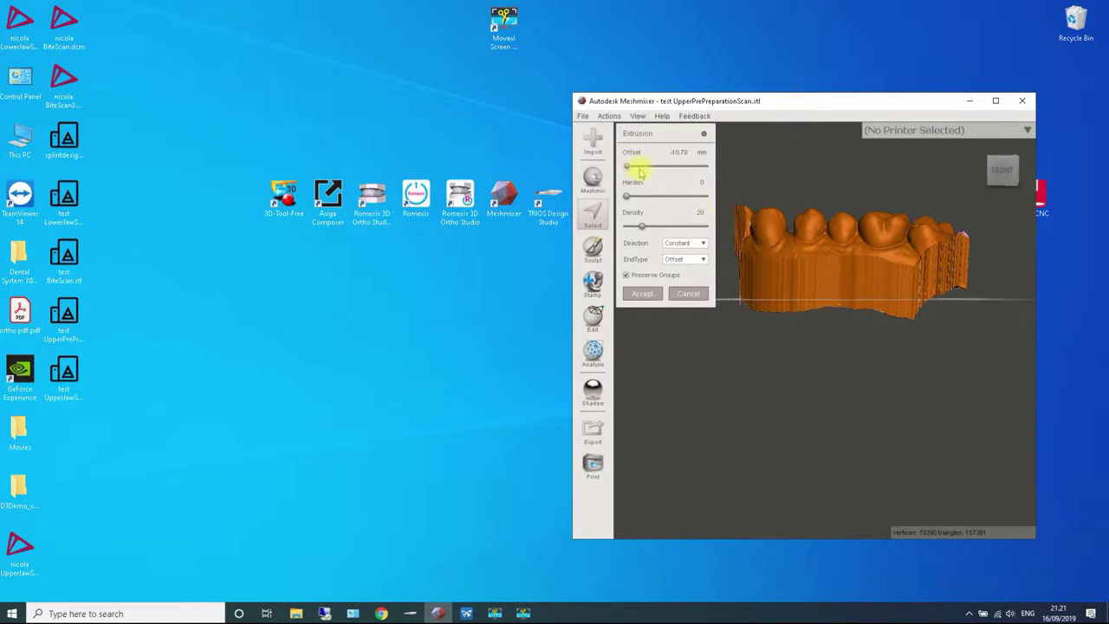
Set the extrusion direction to Y Axis and the end type to Flat, and accept the extrusion.
click(697, 243)
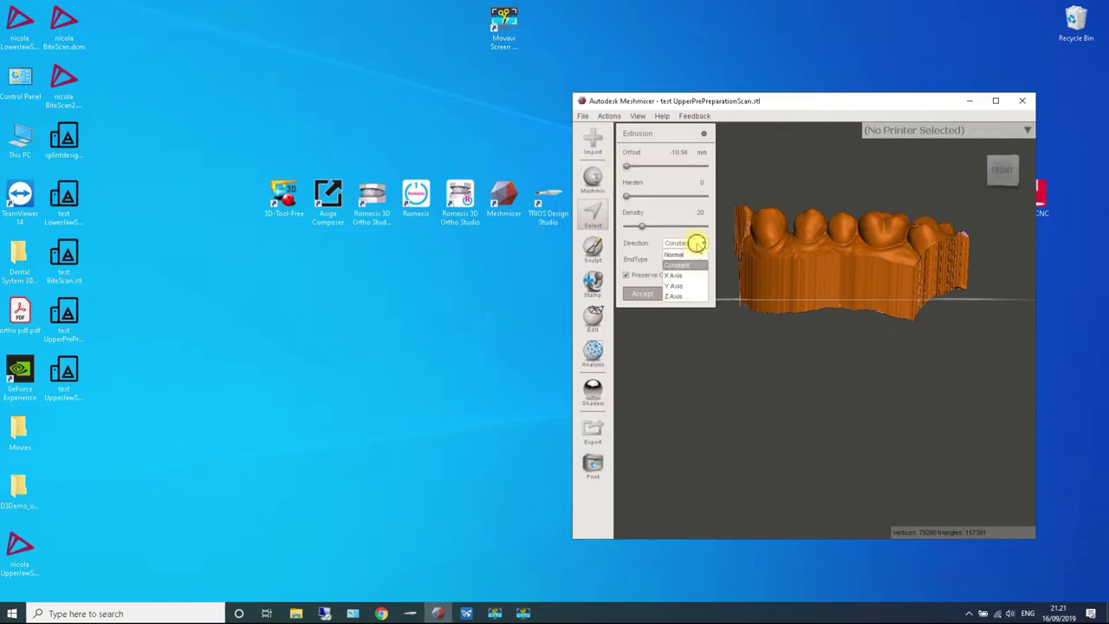
click(680, 286)
click(694, 260)
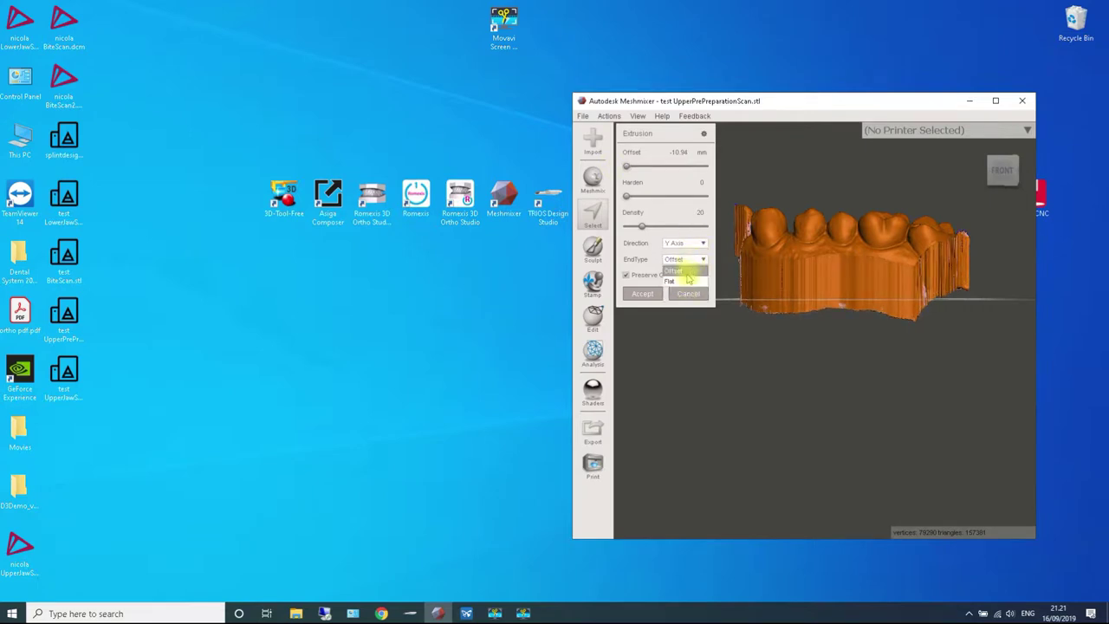
click(681, 282)
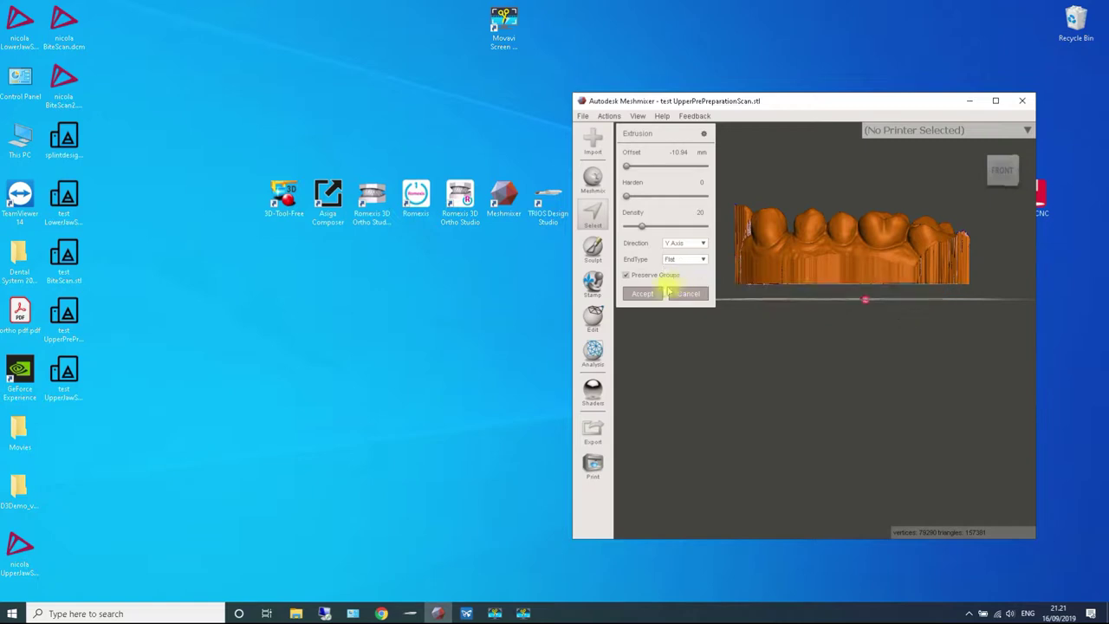
click(645, 294)
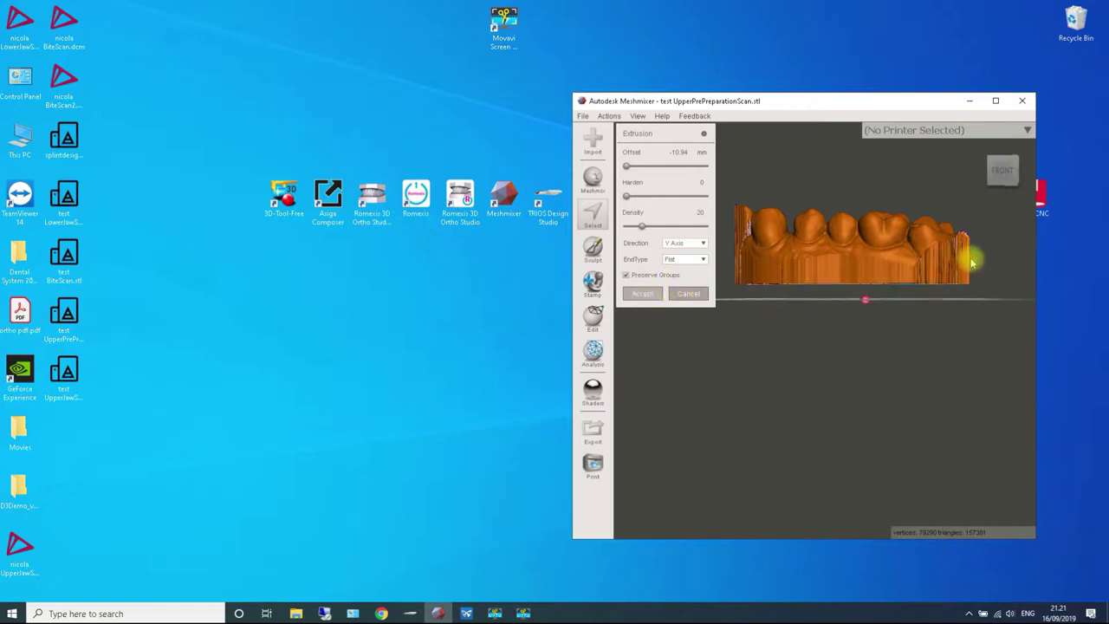
Make the extruded model solid using the Accurate solid type with solid accuracy and mesh density both at 512.
right_drag(954, 284, 908, 260)
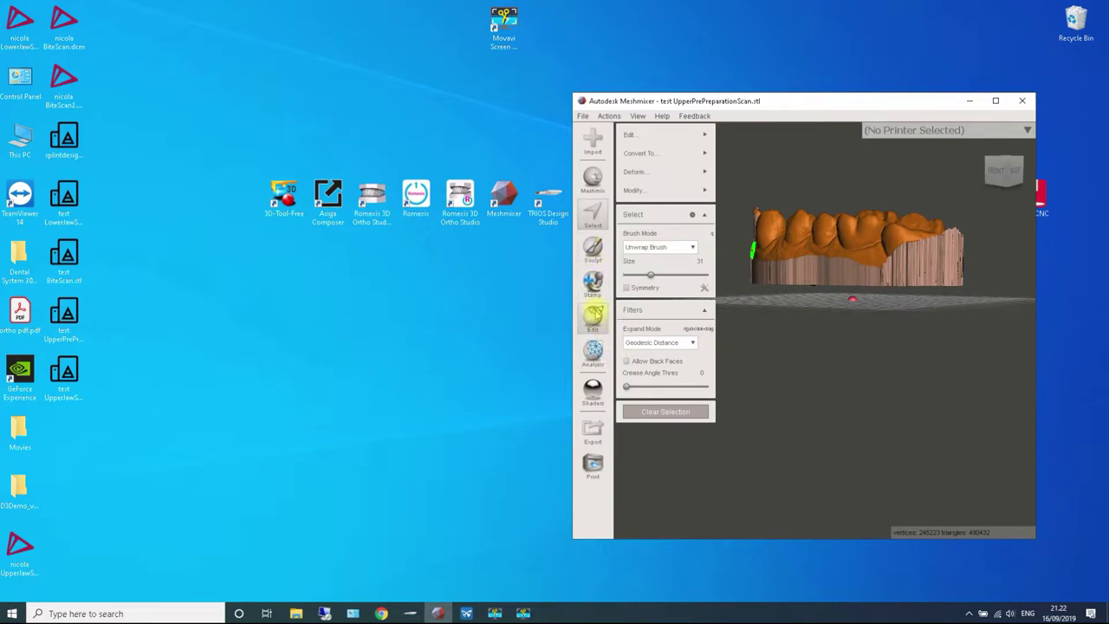
click(594, 315)
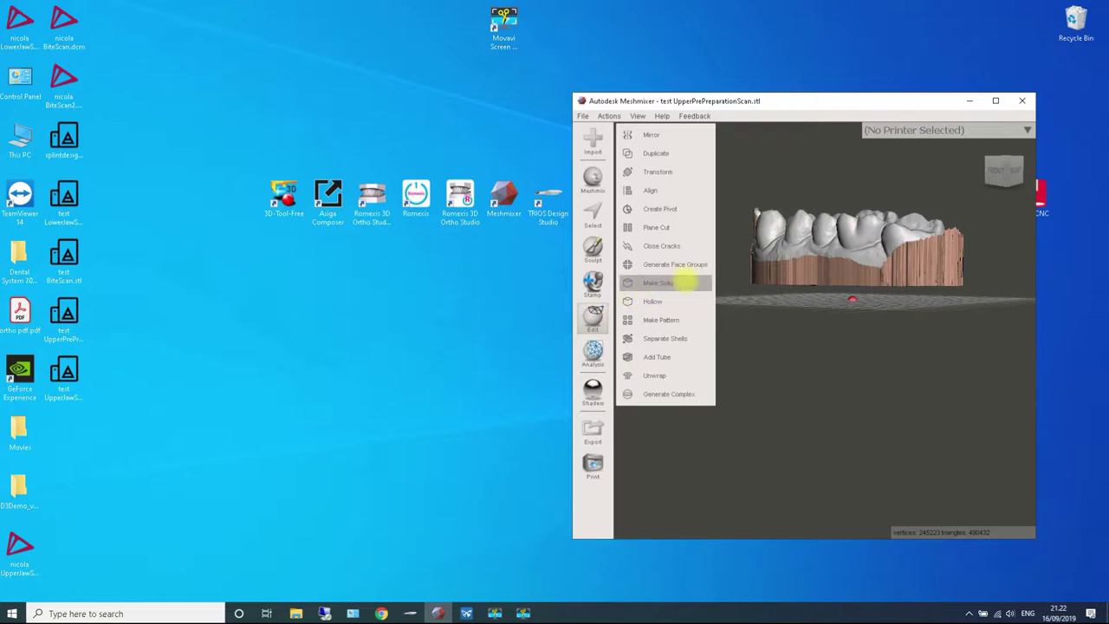
click(685, 282)
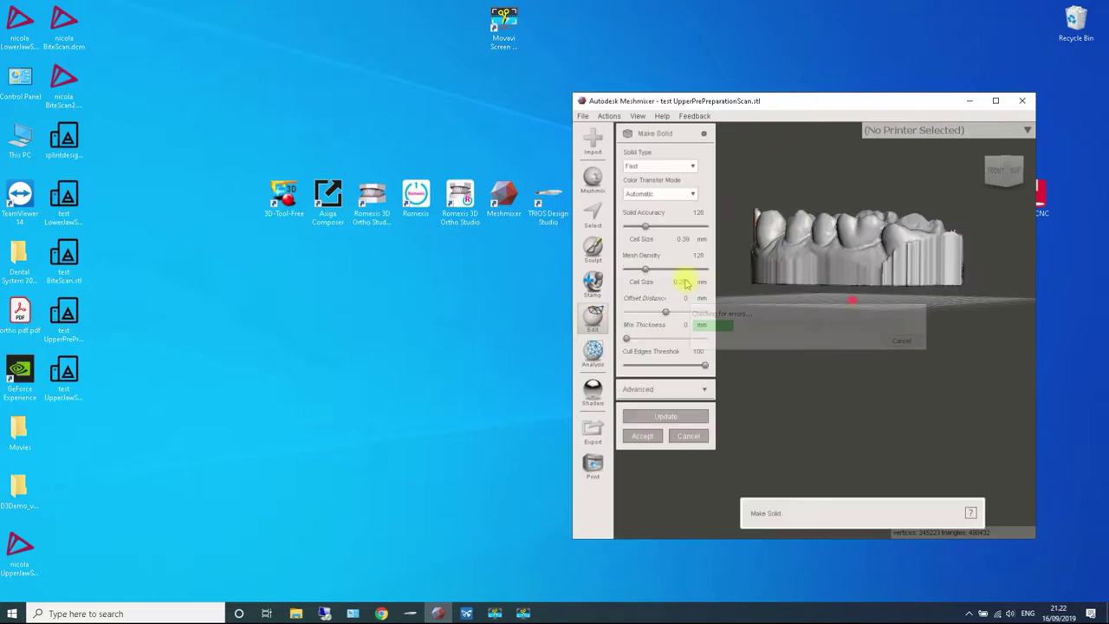
scroll(842, 235, up, 6)
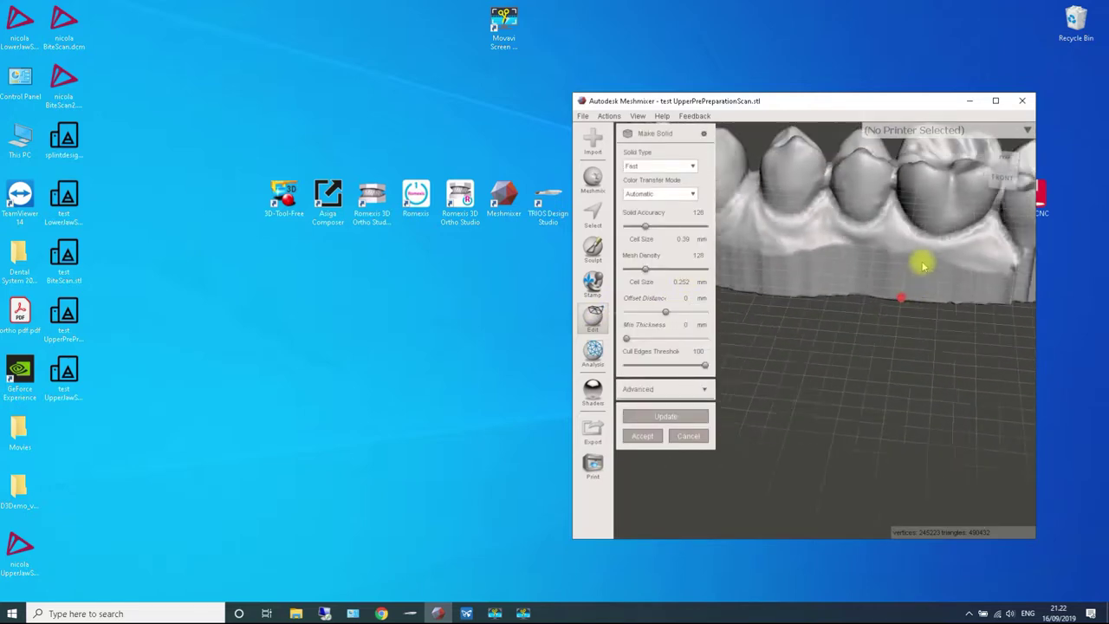
right_drag(923, 266, 844, 251)
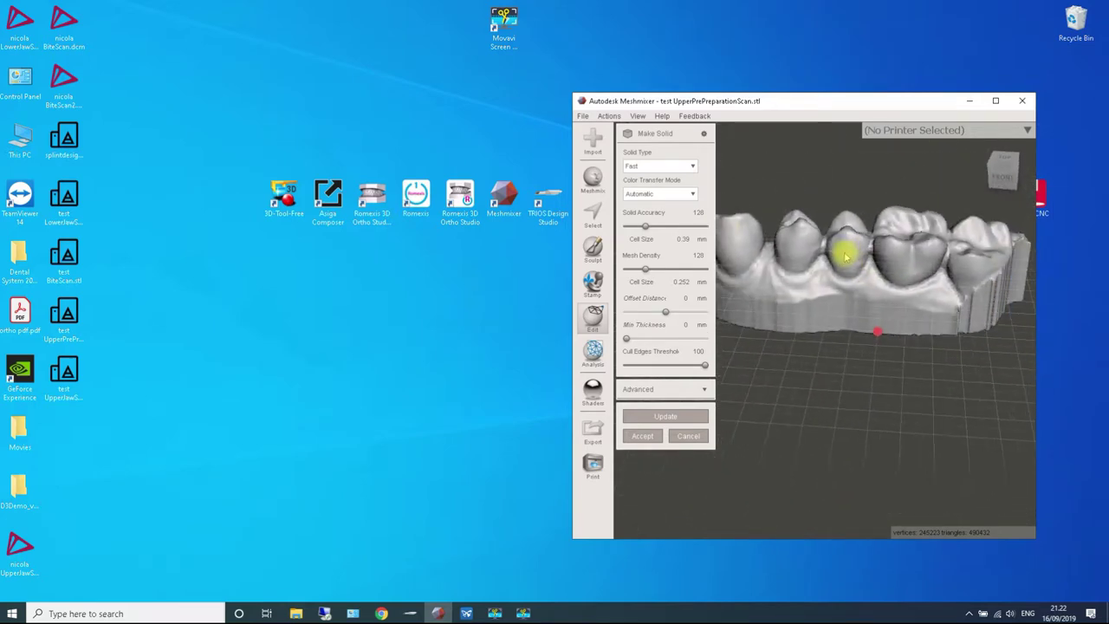
click(682, 168)
click(671, 198)
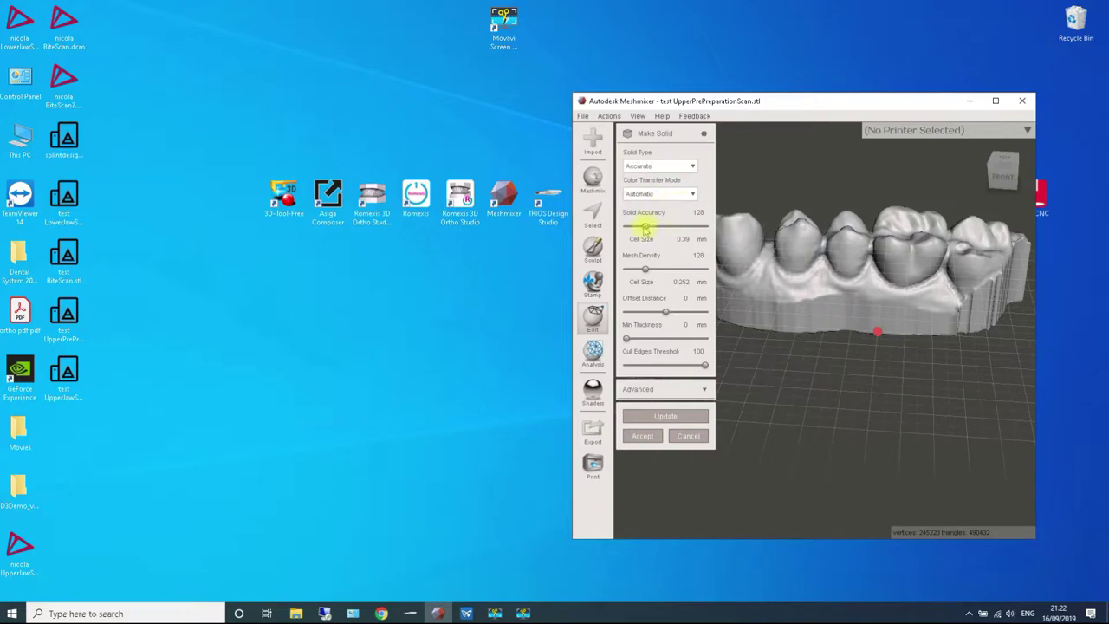
drag(645, 227, 710, 225)
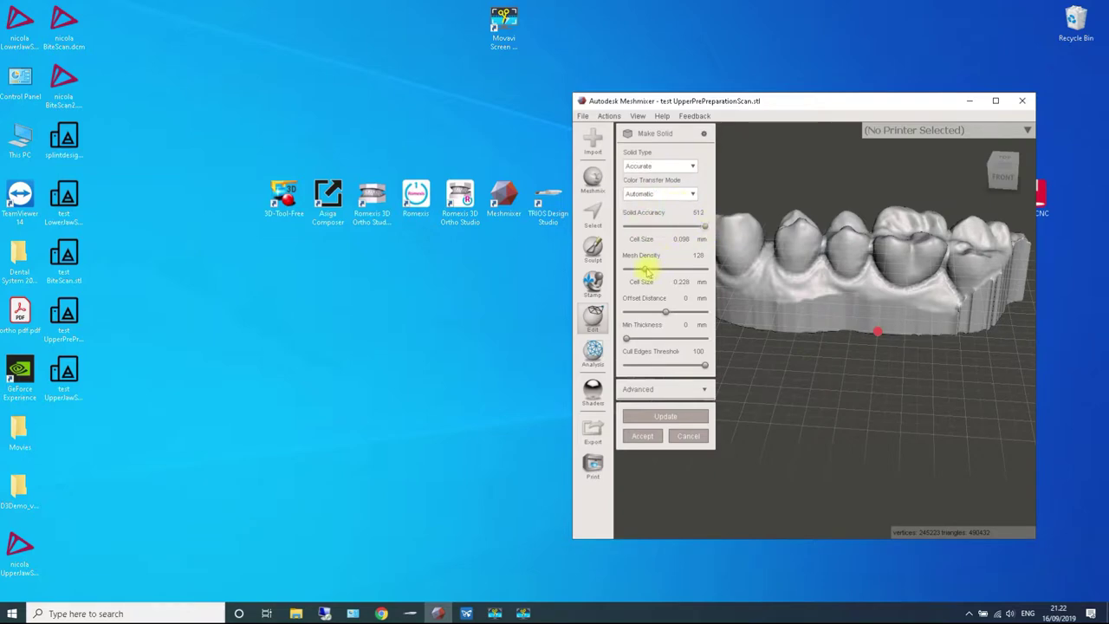
drag(648, 271, 718, 260)
click(665, 418)
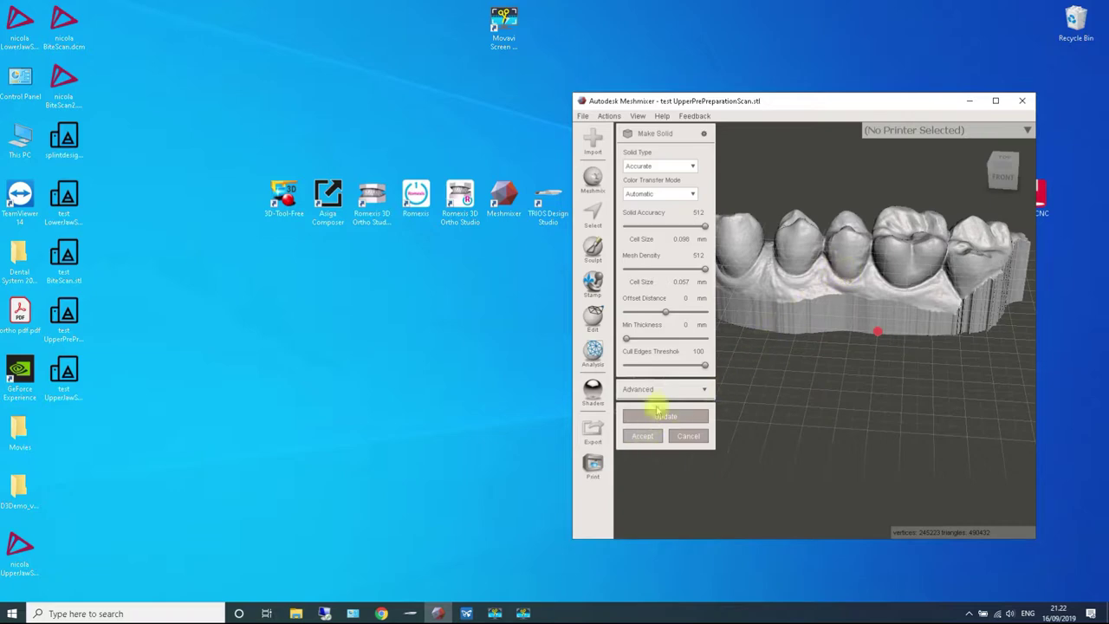
key(Return)
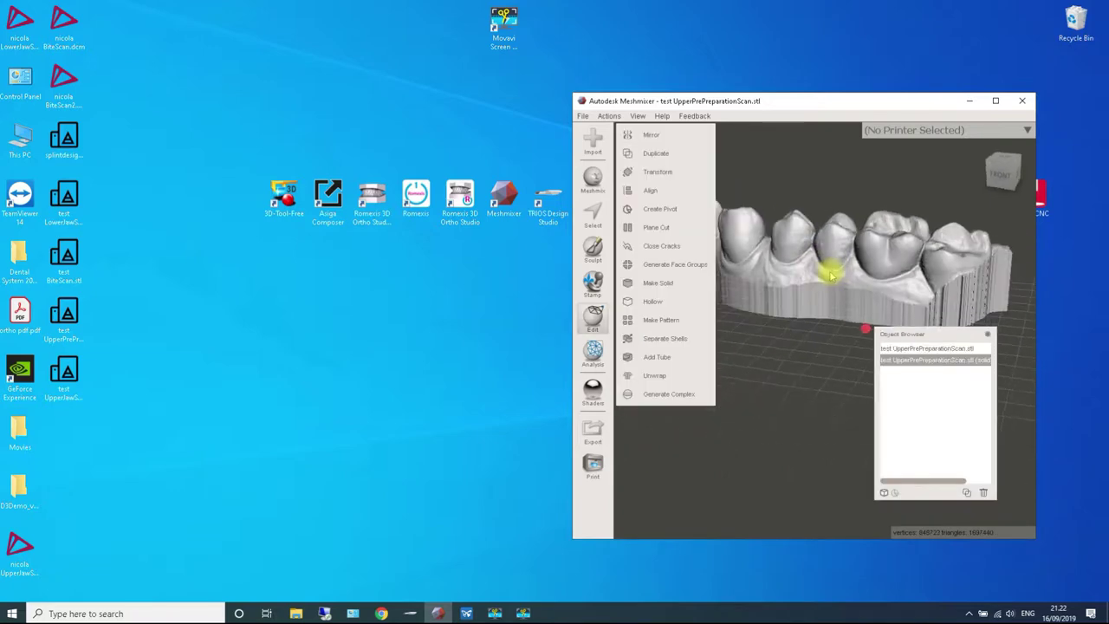
Hollow the solid model with an offset distance of 3.1 mm and accept the hollow.
click(664, 301)
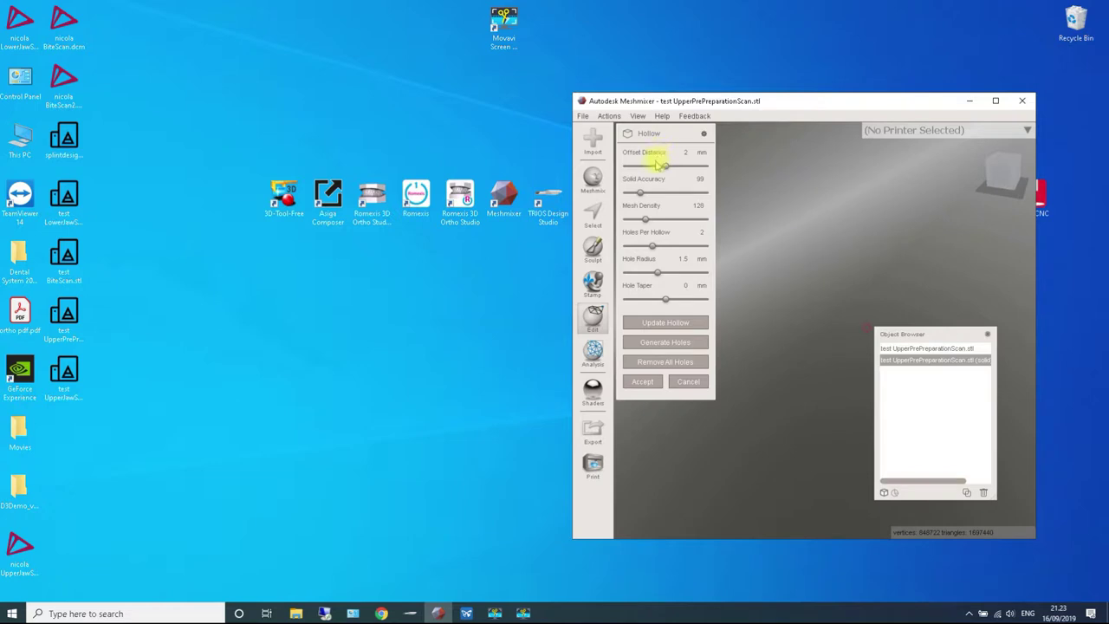
click(683, 169)
click(666, 323)
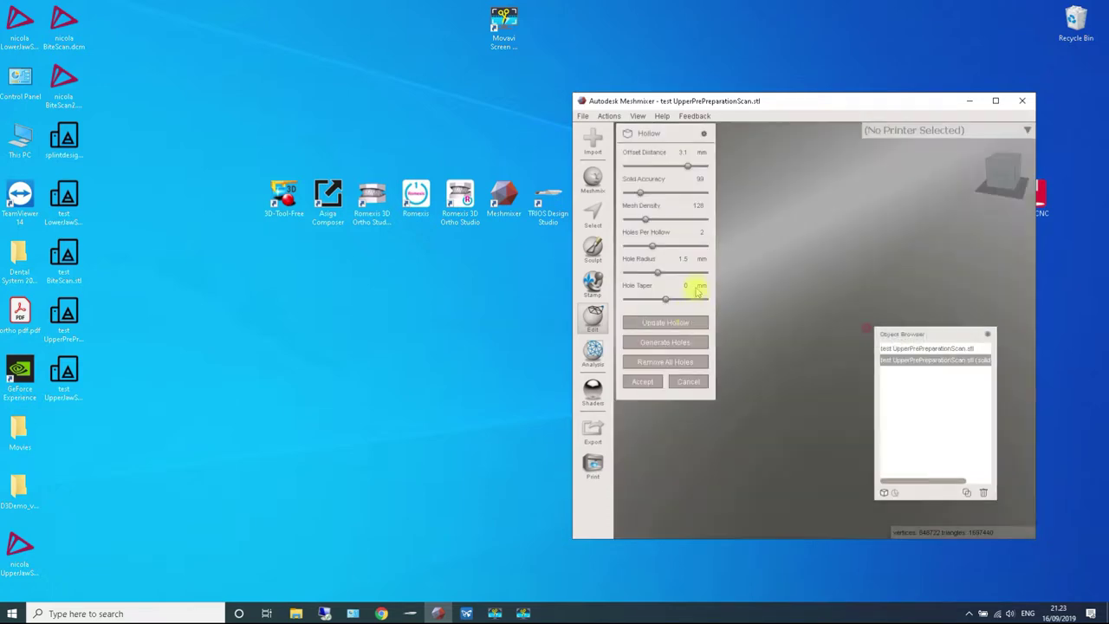
click(644, 384)
Plane-cut the hollowed model with a horizontal plane just below the gum line, discarding the base below with Remeshed Fill.
mouse_move(787, 292)
right_down()
mouse_move(866, 268)
mouse_move(806, 304)
mouse_move(812, 279)
mouse_move(779, 279)
right_up()
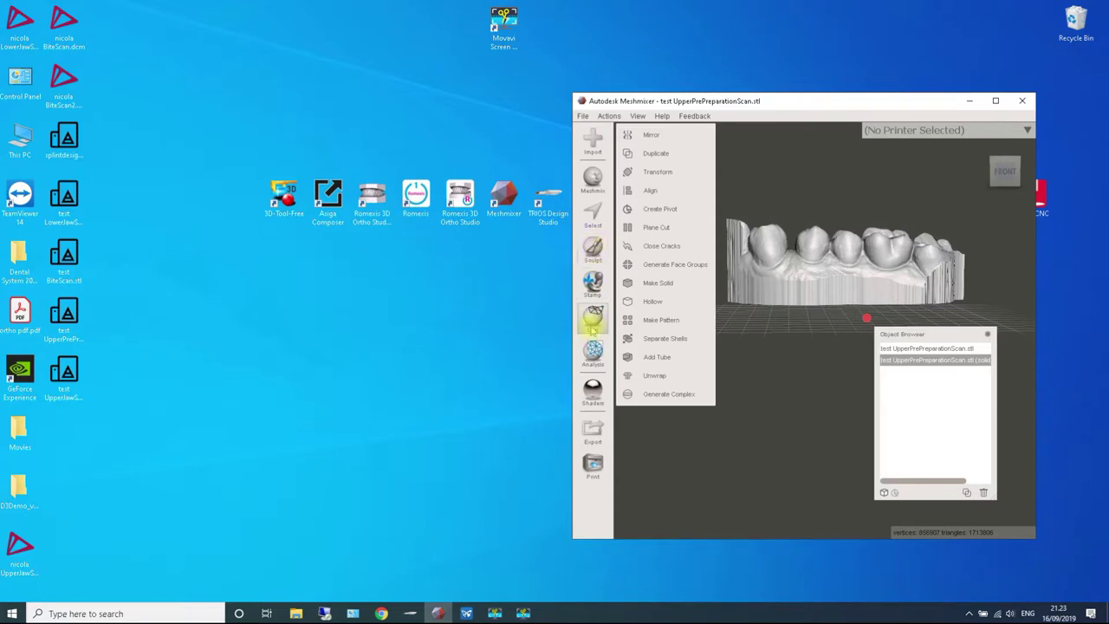
click(665, 228)
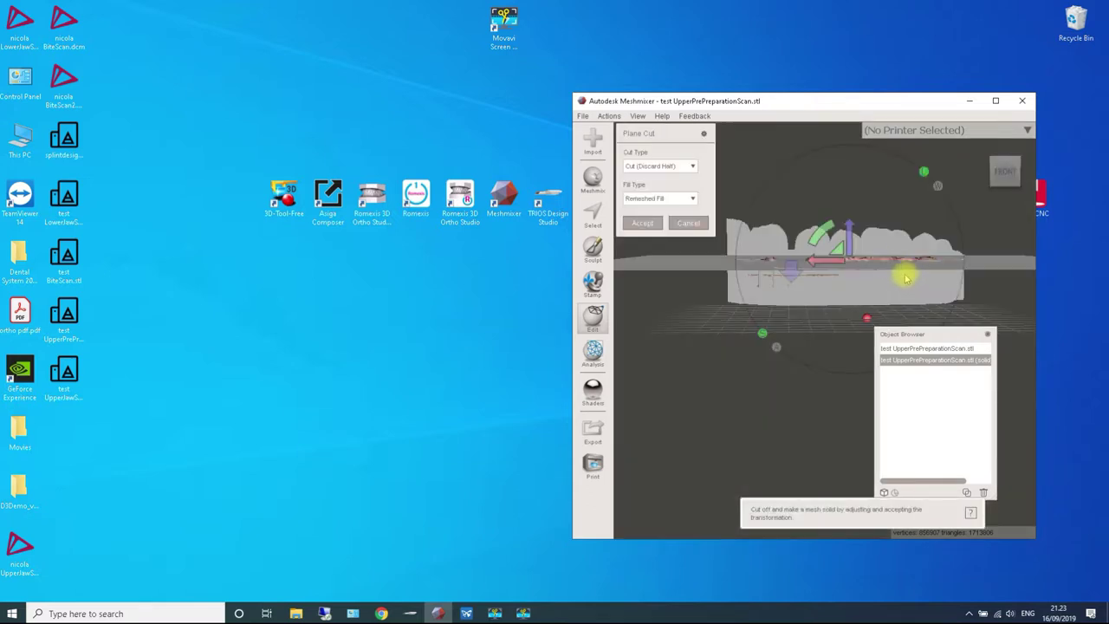
scroll(870, 261, up, 3)
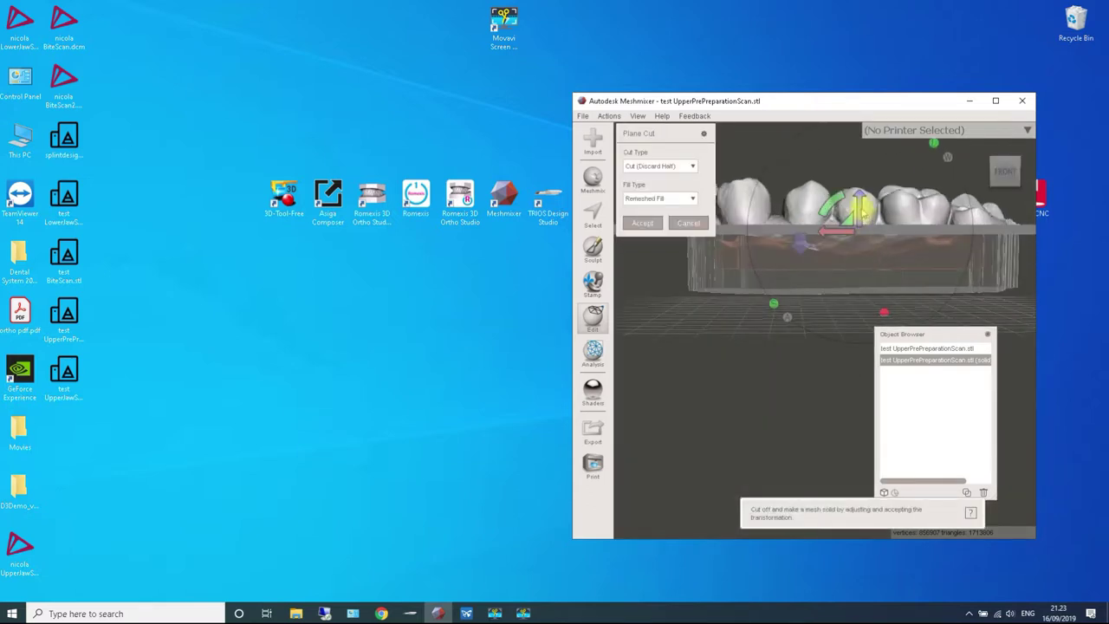
mouse_move(859, 210)
mouse_down()
mouse_move(857, 232)
mouse_move(911, 212)
mouse_move(862, 217)
mouse_up()
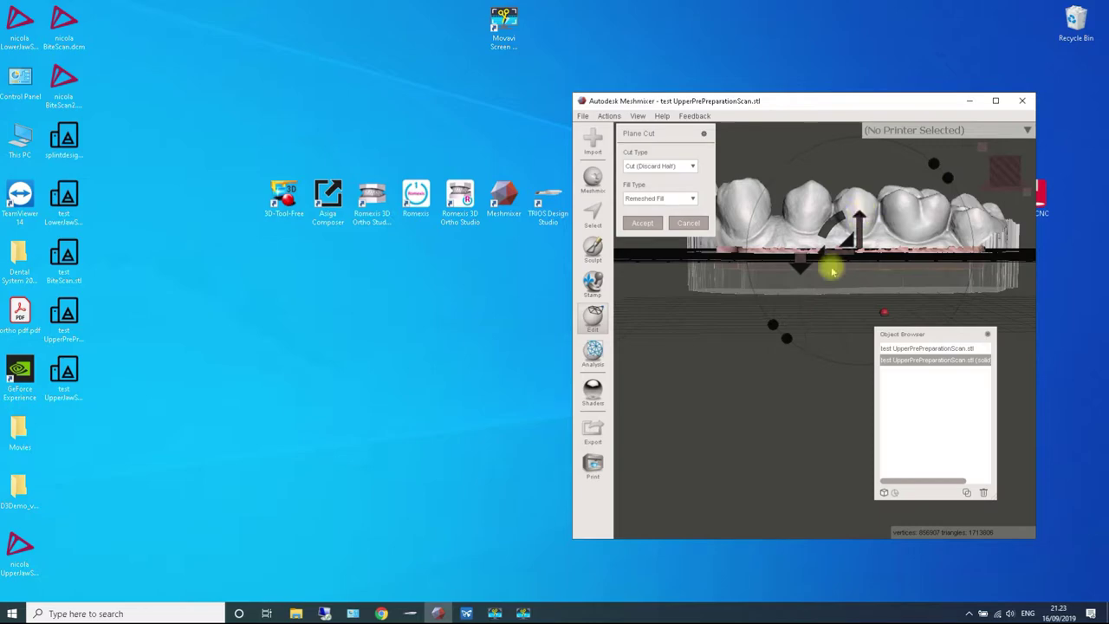
right_drag(832, 278, 718, 227)
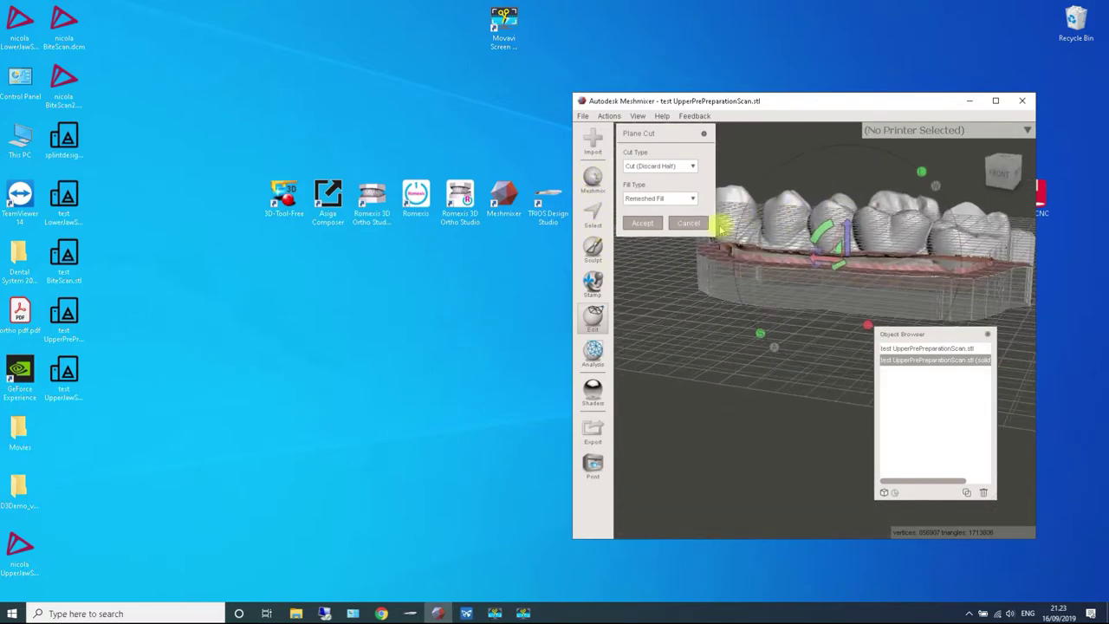
click(648, 223)
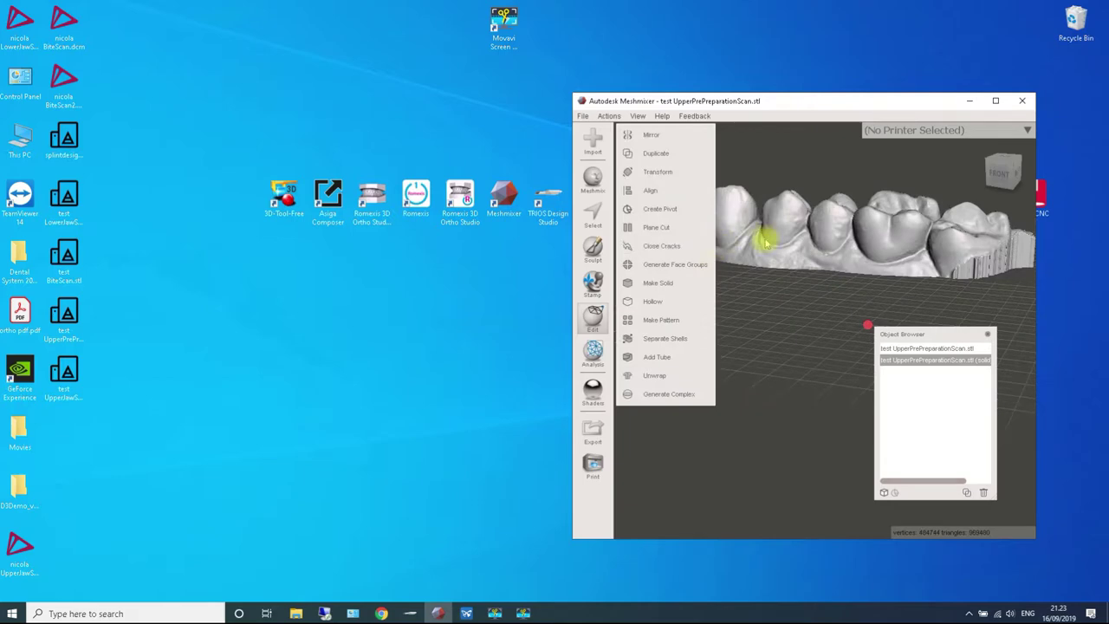
Choose the Inflate sculpting brush and set its strength to 72 and its size to 56.
right_drag(904, 254, 858, 233)
scroll(814, 279, up, 5)
mouse_move(837, 286)
right_down()
mouse_move(849, 255)
mouse_move(831, 280)
right_up()
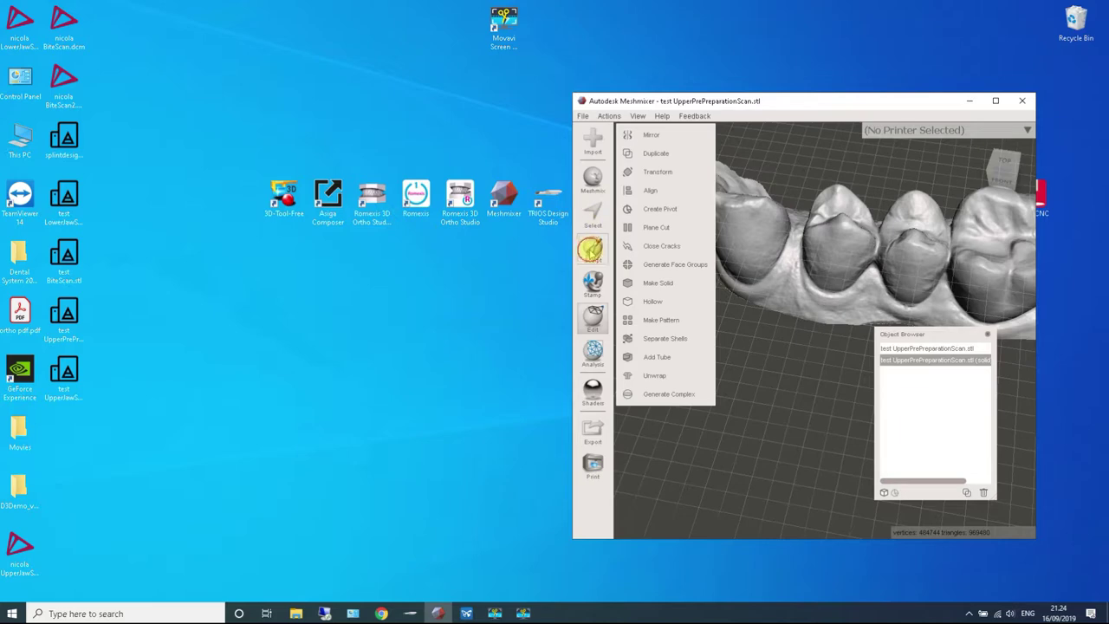
click(593, 248)
click(641, 159)
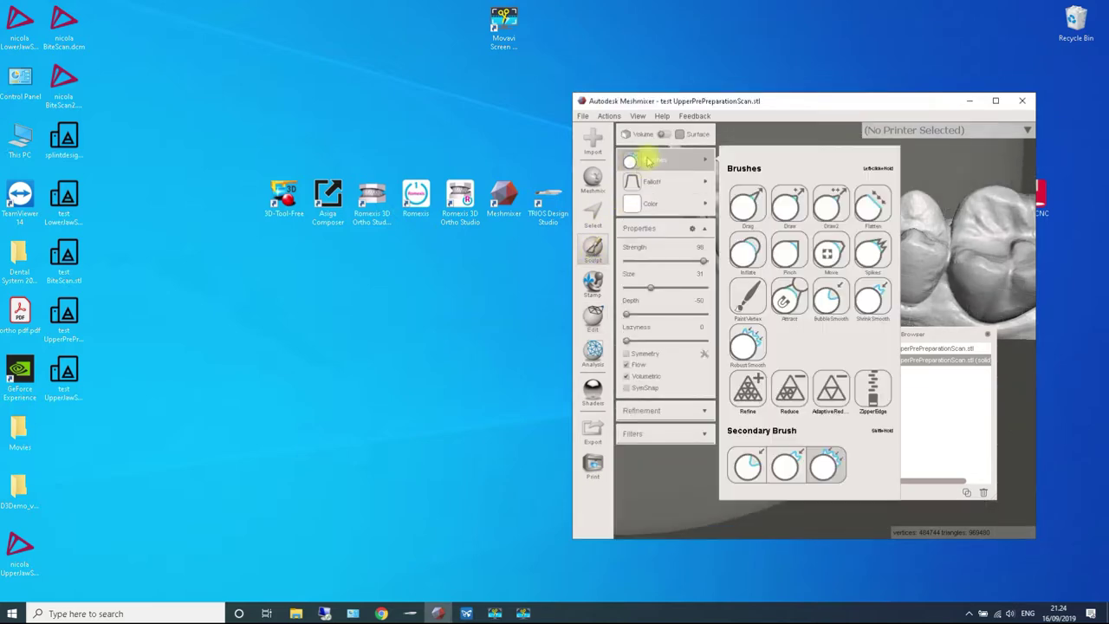
click(749, 252)
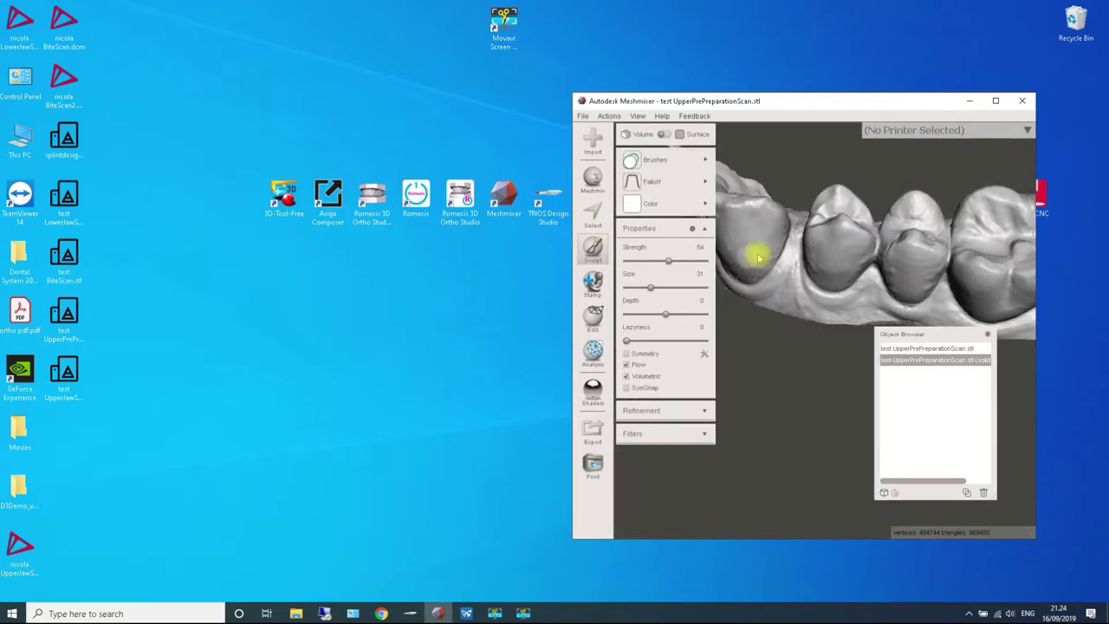
mouse_move(668, 269)
mouse_down()
mouse_move(683, 269)
mouse_move(670, 289)
mouse_up()
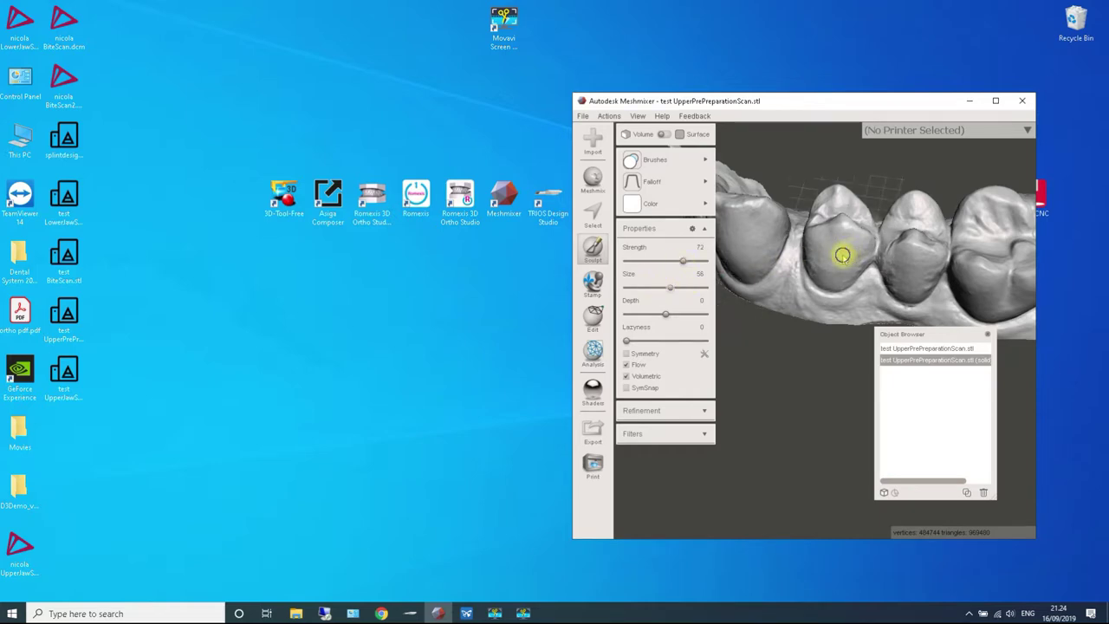
Build up the outer and inner surfaces of the premolar beside the canine with Inflate brush strokes.
scroll(841, 255, up, 5)
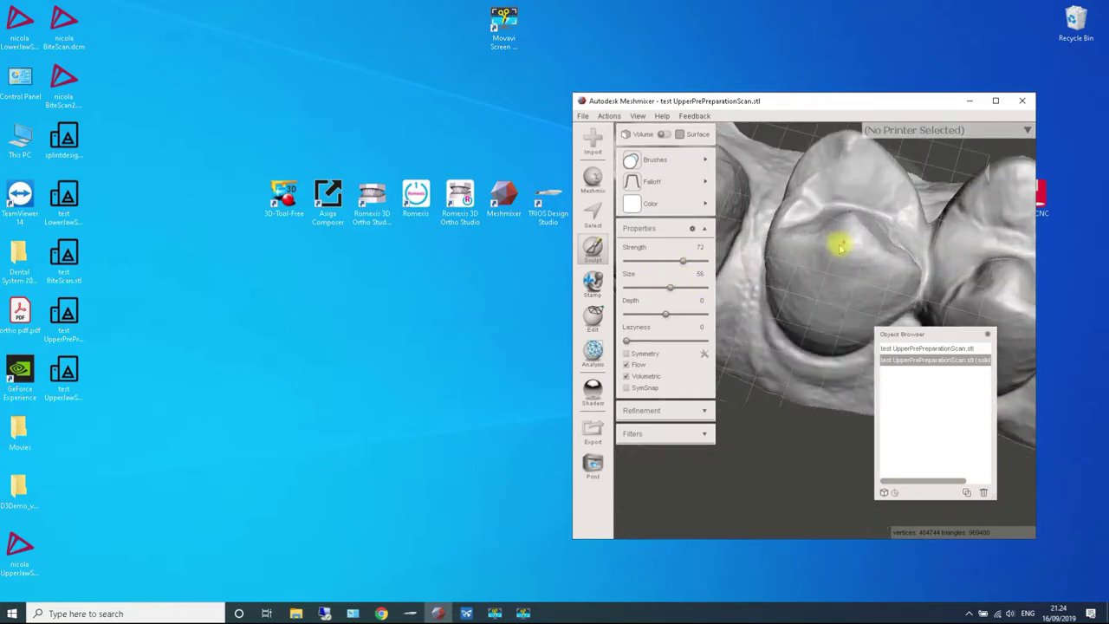
mouse_move(839, 247)
mouse_down()
mouse_move(843, 234)
mouse_move(809, 272)
mouse_up()
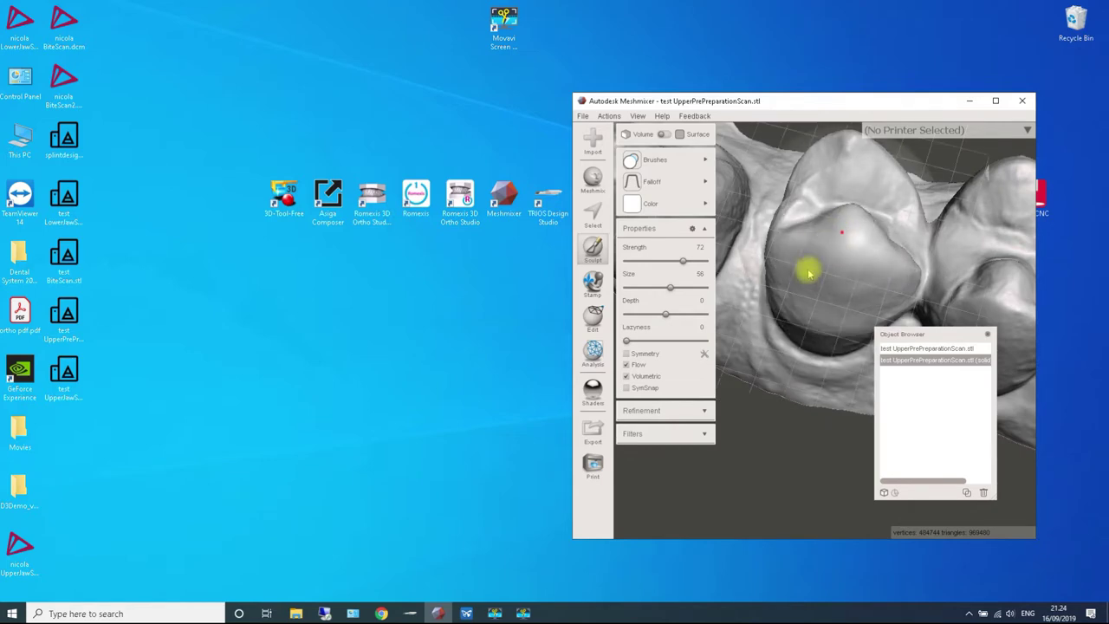
right_drag(809, 273, 842, 350)
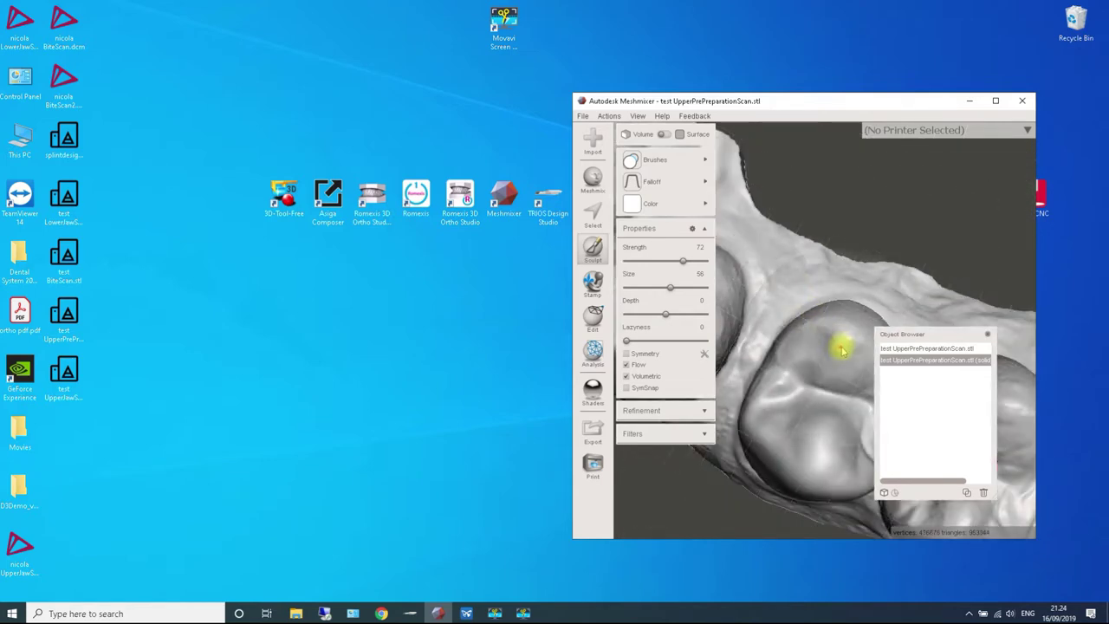
drag(842, 351, 832, 366)
mouse_move(831, 366)
right_down()
mouse_move(859, 369)
mouse_move(842, 299)
right_up()
mouse_move(841, 300)
mouse_down()
mouse_move(819, 253)
mouse_move(818, 293)
mouse_up()
mouse_move(921, 314)
right_down()
mouse_move(915, 303)
mouse_move(804, 284)
mouse_move(815, 270)
right_up()
drag(824, 248, 833, 246)
right_drag(804, 294, 840, 267)
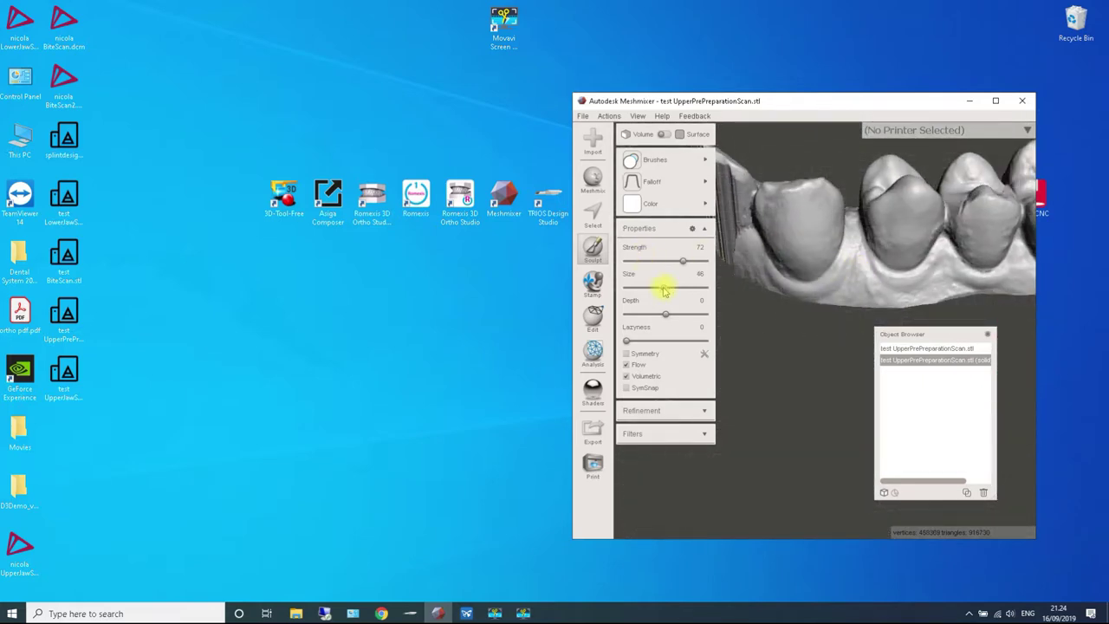
Inflate the front surface of the canine with the brush at strength 100 and size 45.
right_drag(815, 223, 843, 232)
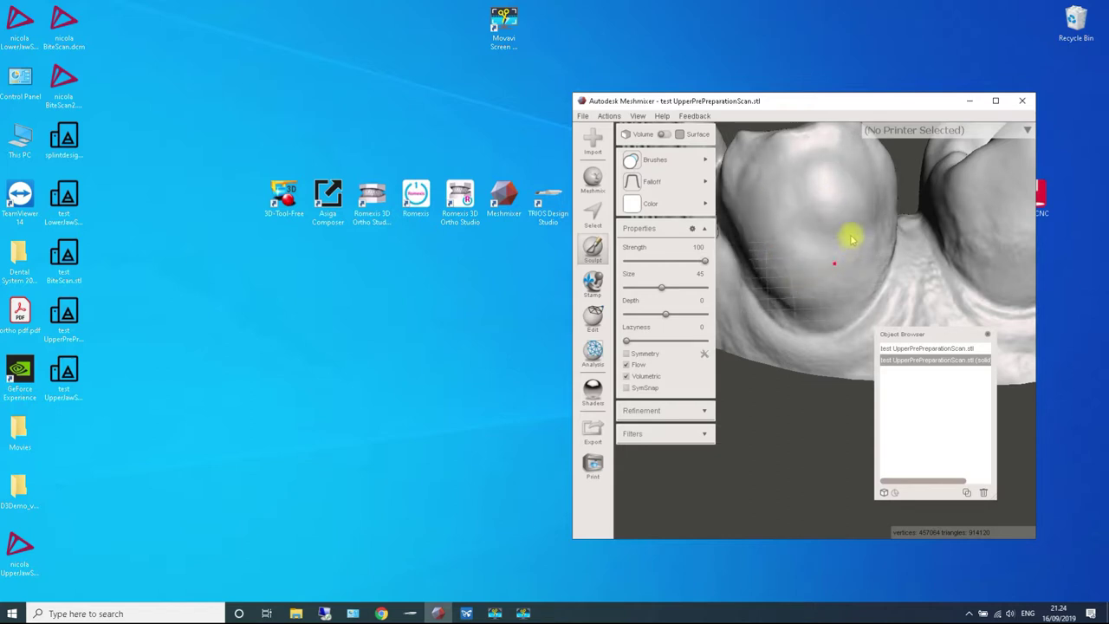
drag(851, 236, 809, 212)
scroll(824, 242, down, 2)
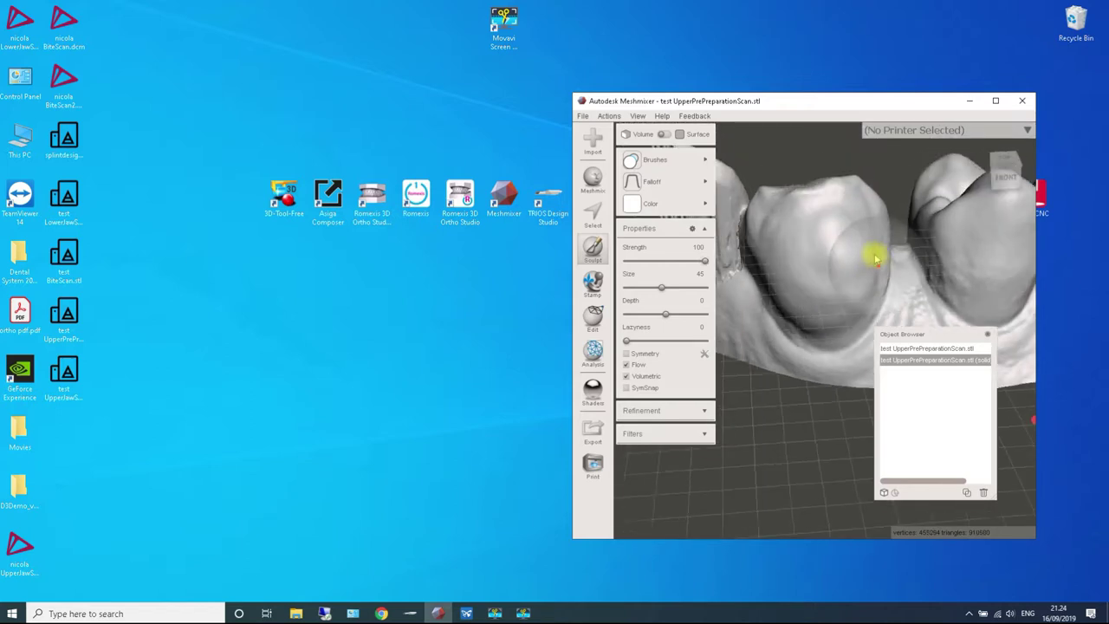
Smooth the inflated front surface of the canine with the RobustSmooth brush at strength 98 and size 45.
mouse_move(686, 158)
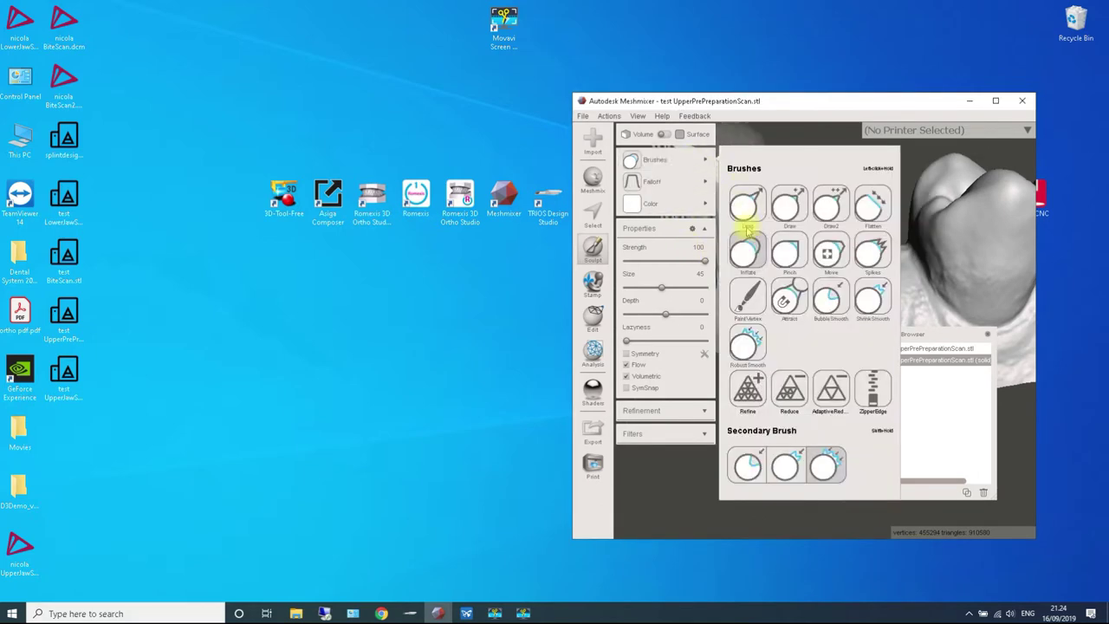
click(747, 343)
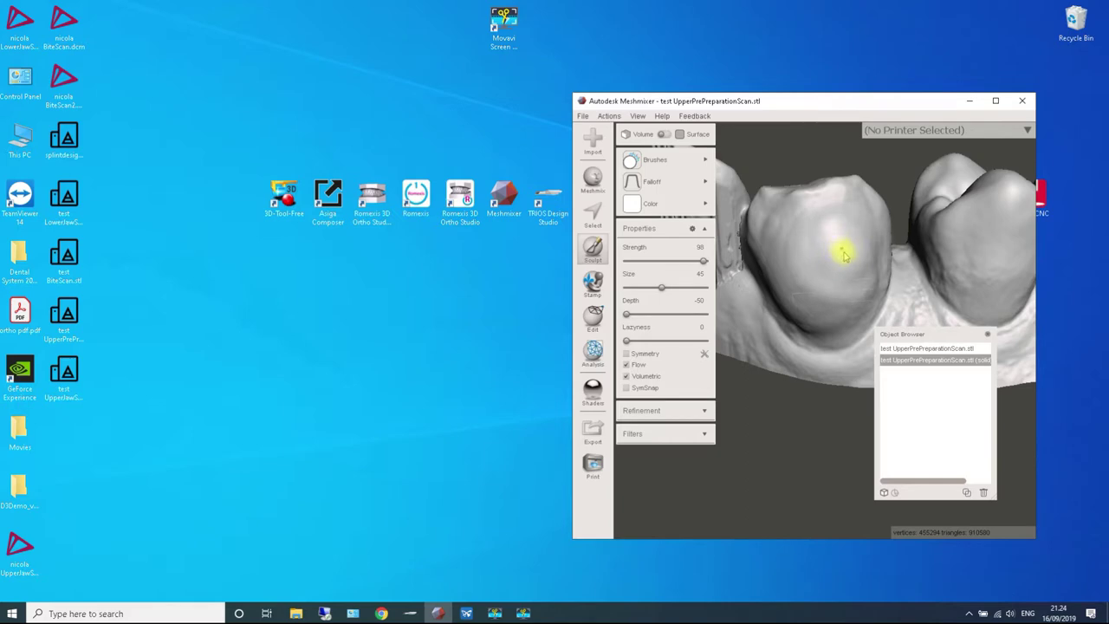
scroll(814, 260, down, 1)
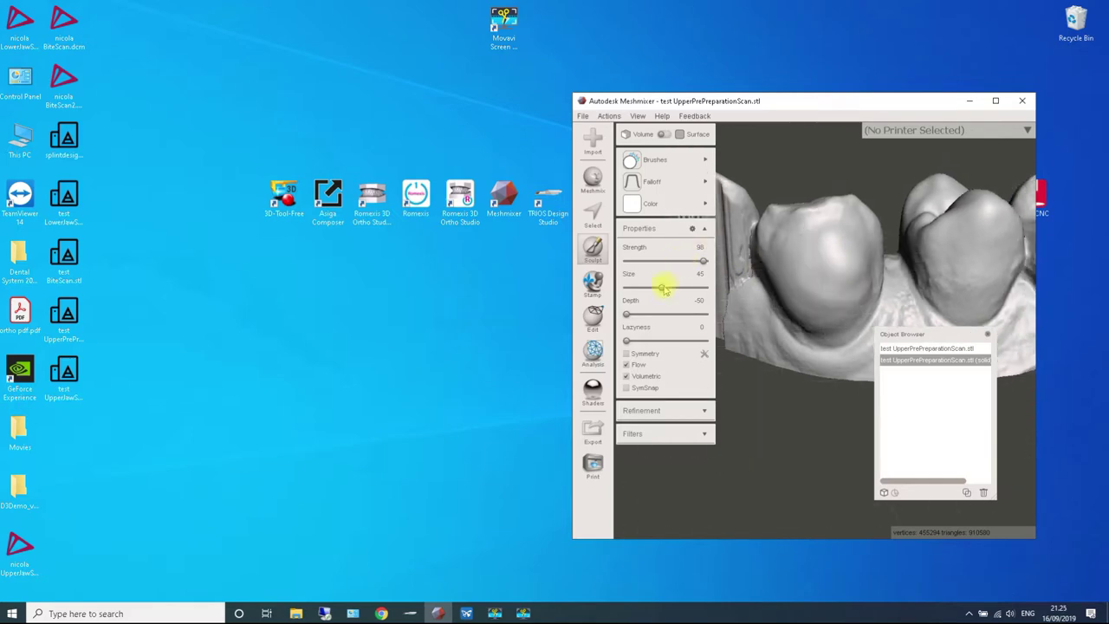
mouse_move(811, 286)
mouse_down()
mouse_move(830, 272)
mouse_move(812, 257)
mouse_move(852, 251)
mouse_move(815, 291)
mouse_up()
right_drag(815, 292, 911, 203)
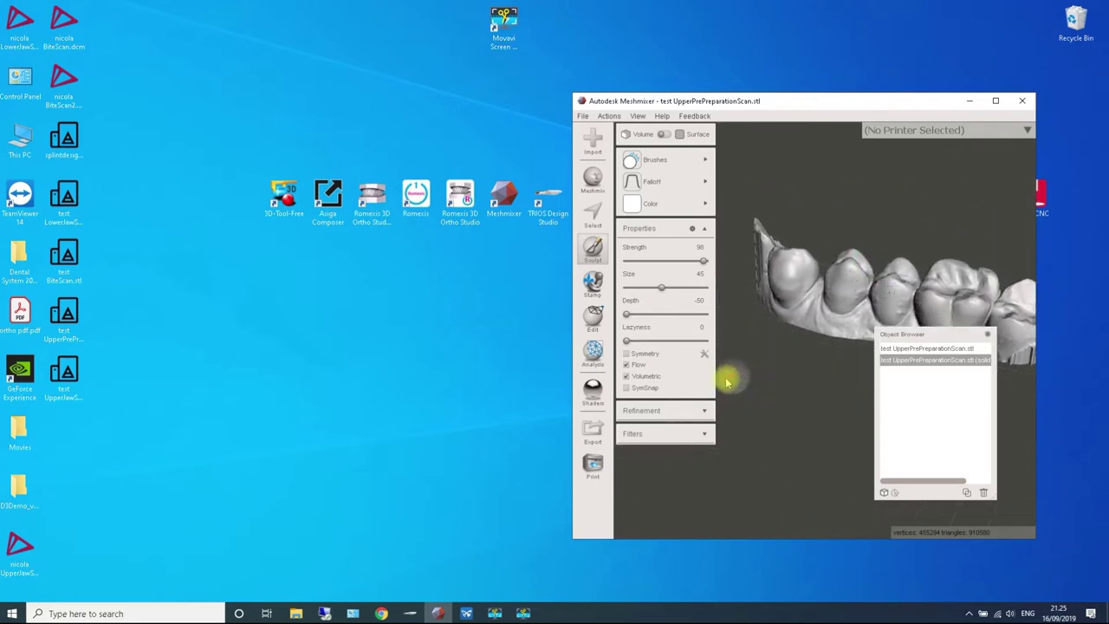
right_drag(860, 264, 837, 254)
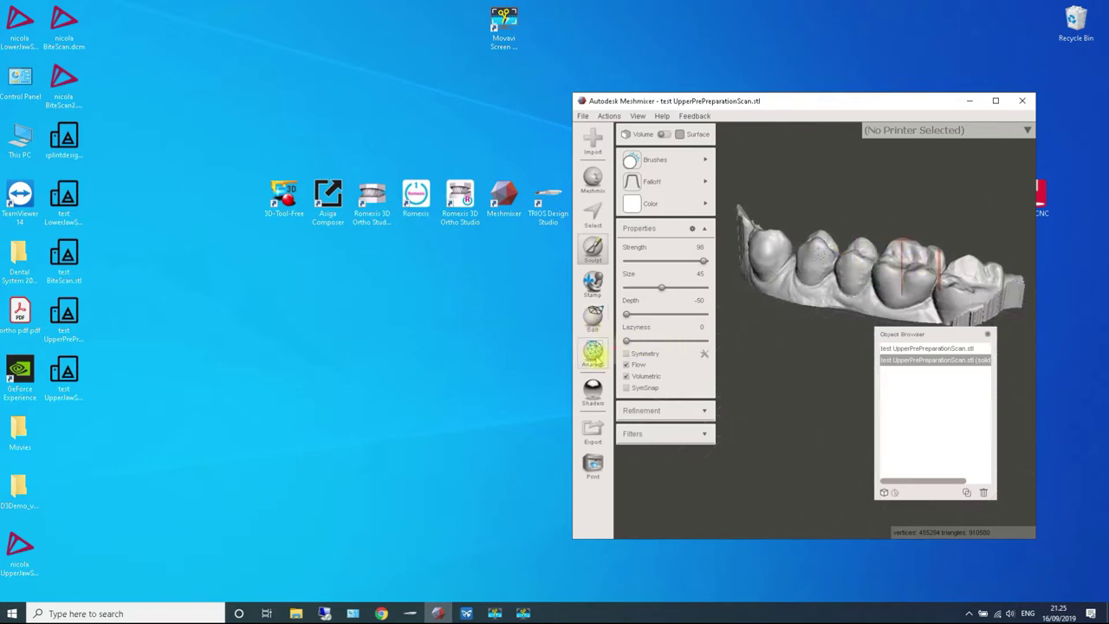
Export the edited model to the Desktop as binary STL, replacing the existing test UpperPrePreparationScan.stl.
click(594, 431)
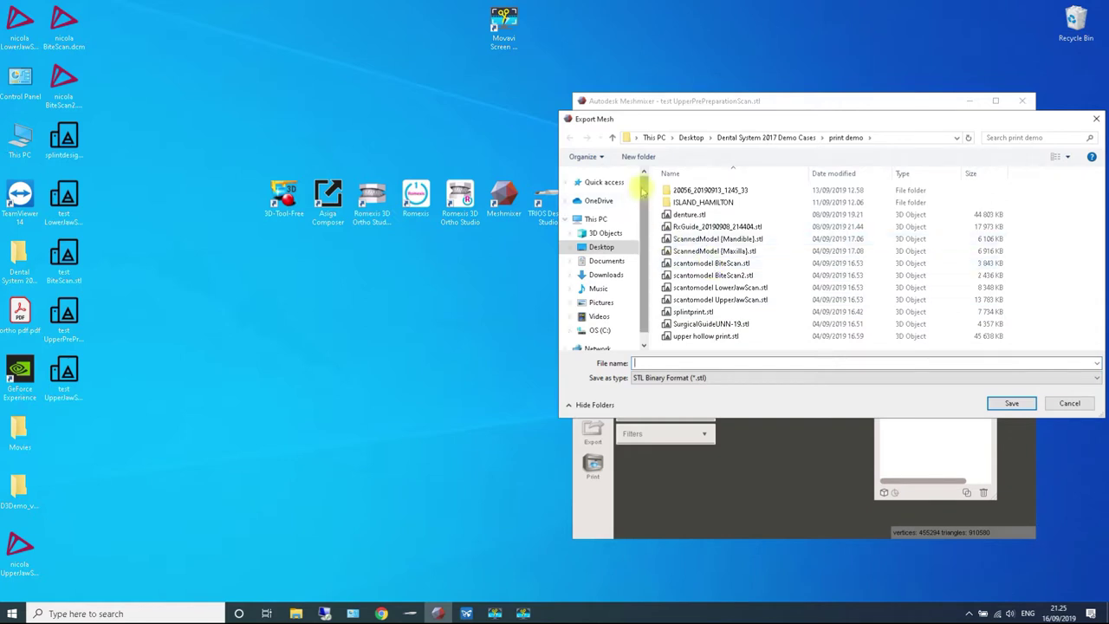
click(602, 248)
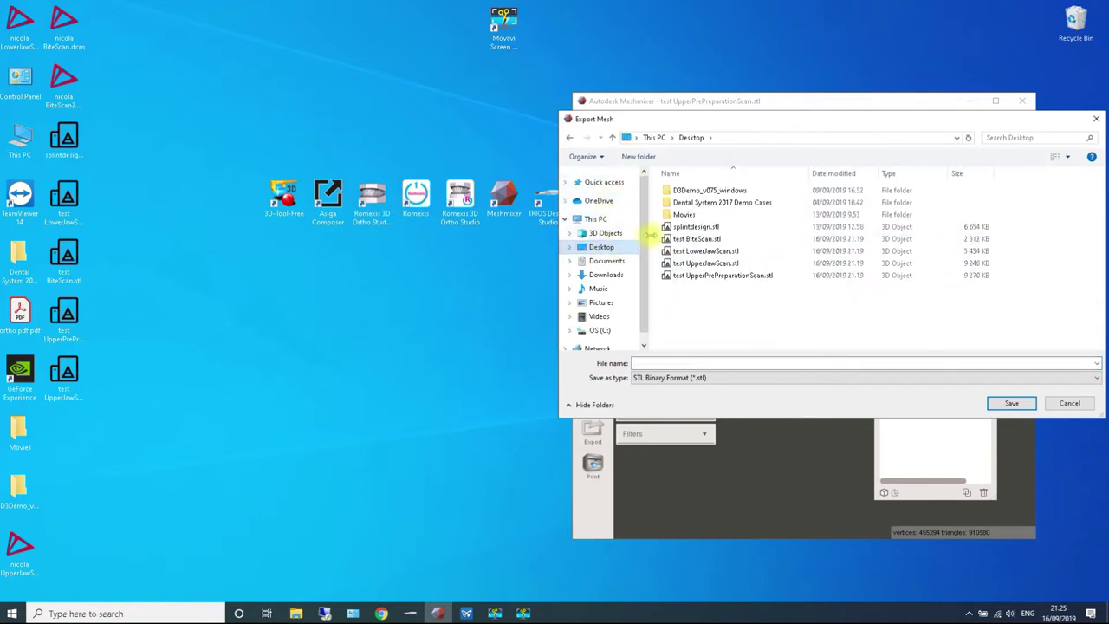
click(724, 276)
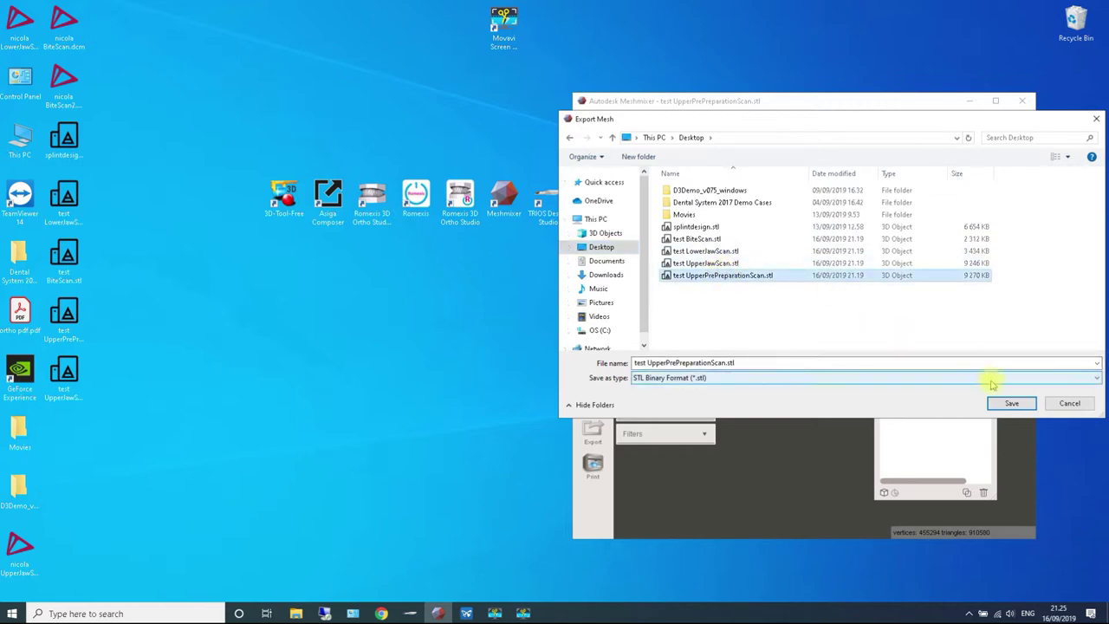
click(1011, 403)
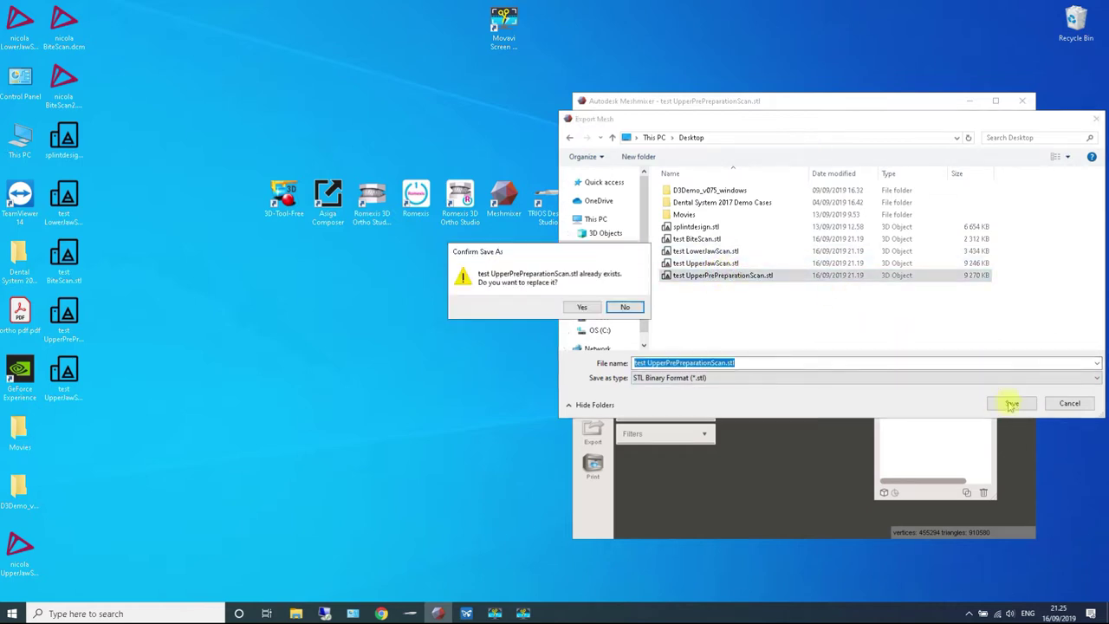
click(583, 308)
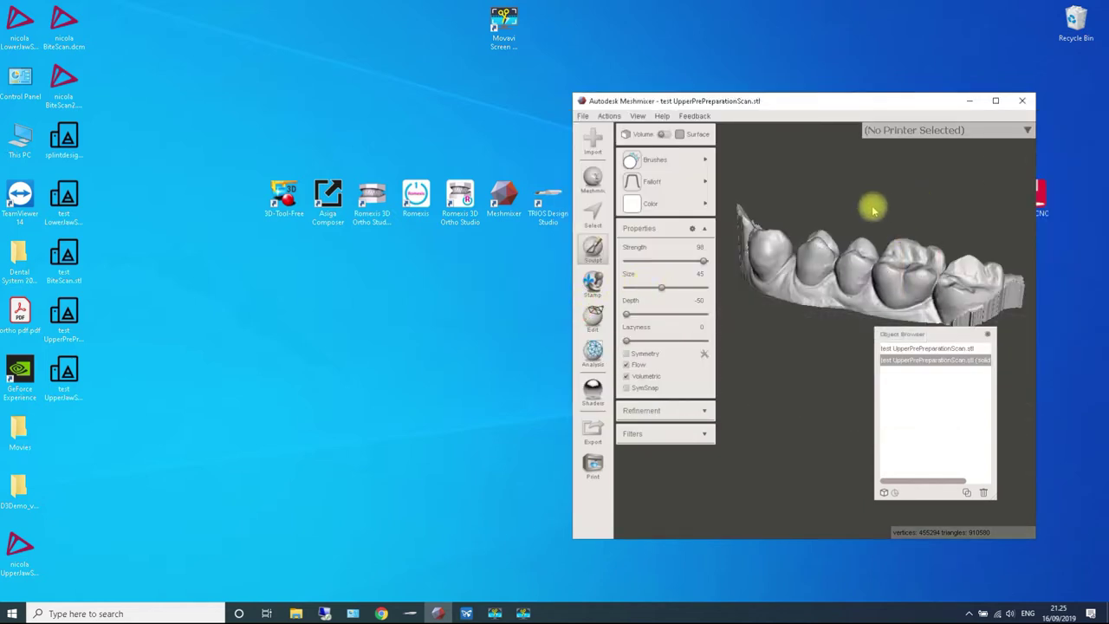
Switch to PreForm, restore and move its window to uncover the desktop files, and load test UpperPrePreparationScan.stl onto the build platform.
click(971, 102)
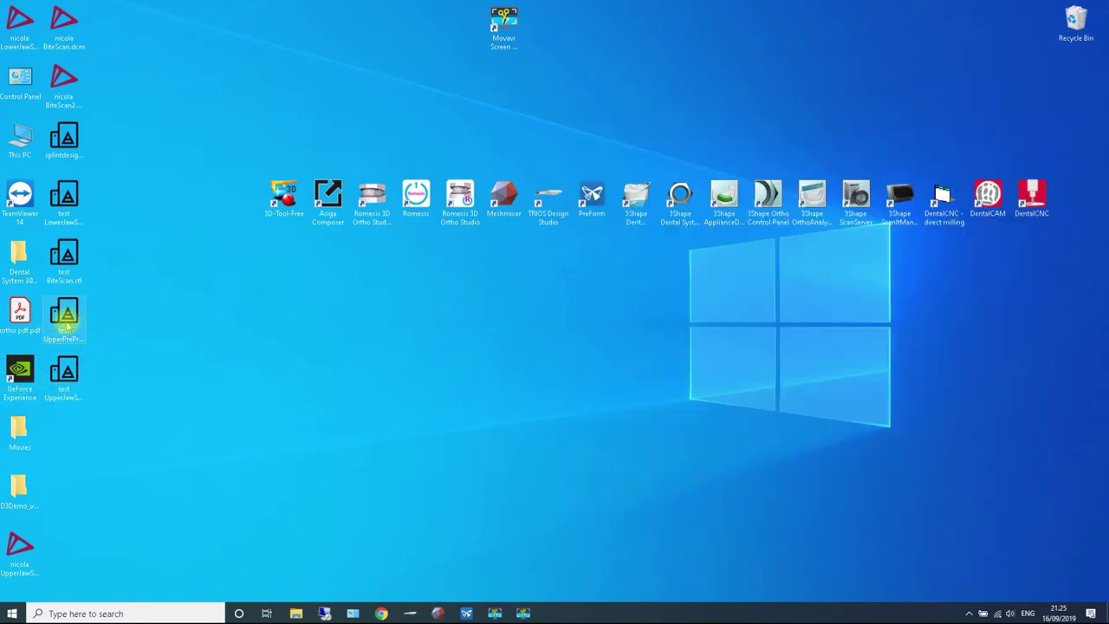
click(466, 613)
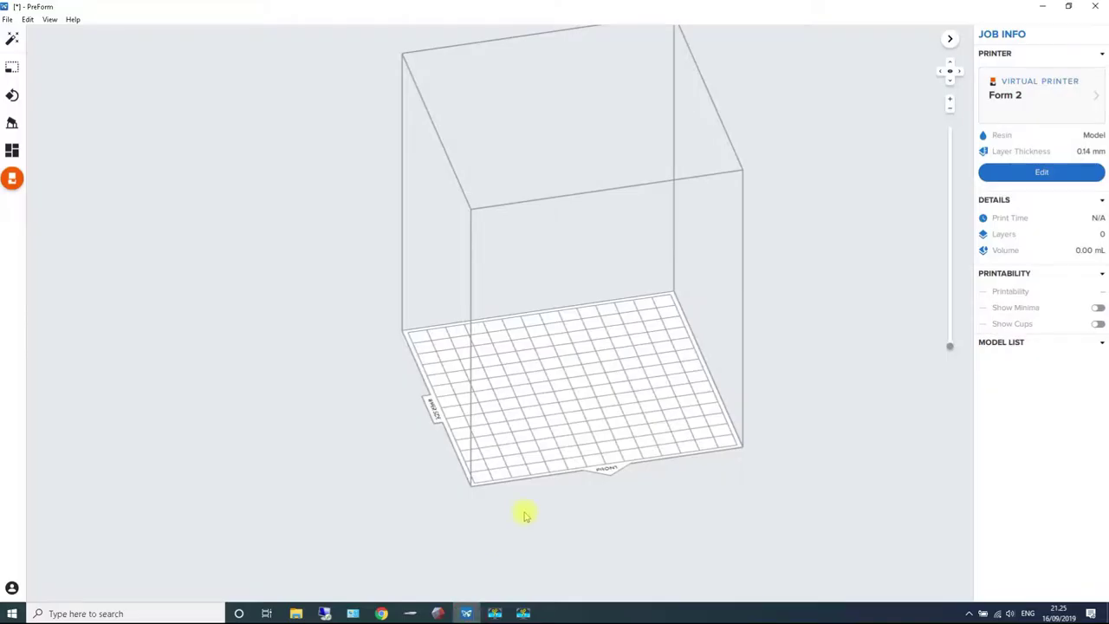
click(1071, 8)
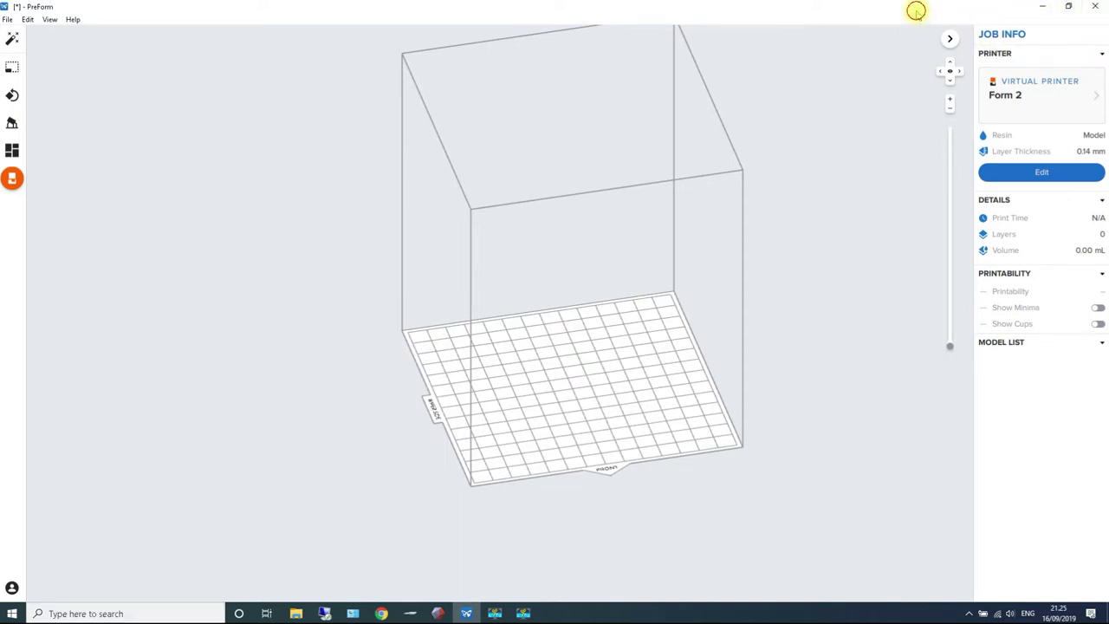
drag(916, 8, 962, 120)
drag(712, 112, 770, 81)
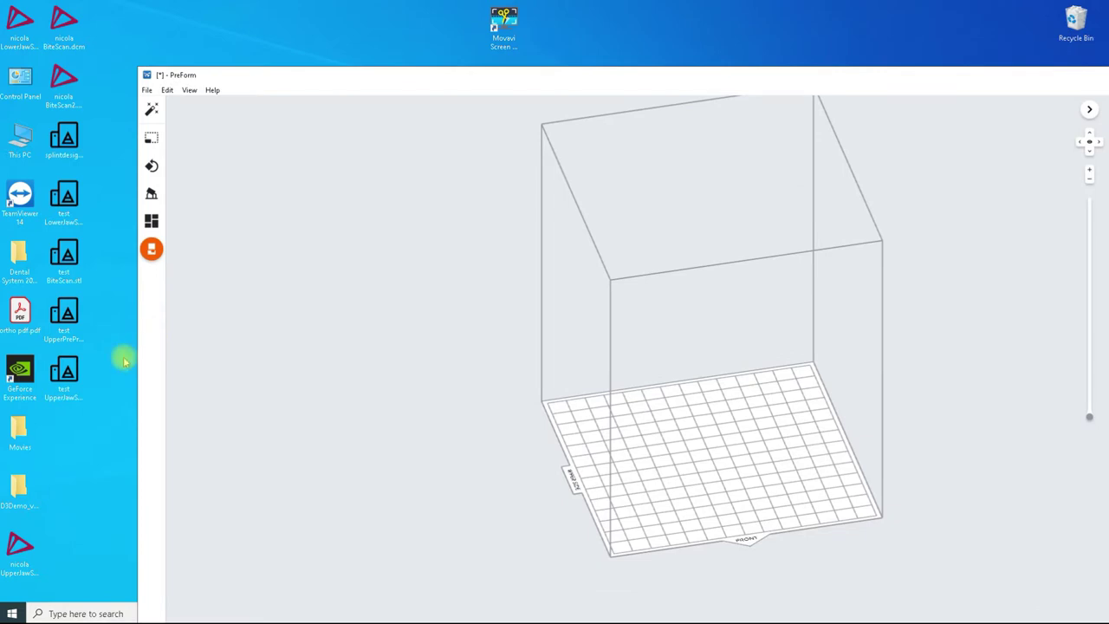
drag(68, 321, 391, 289)
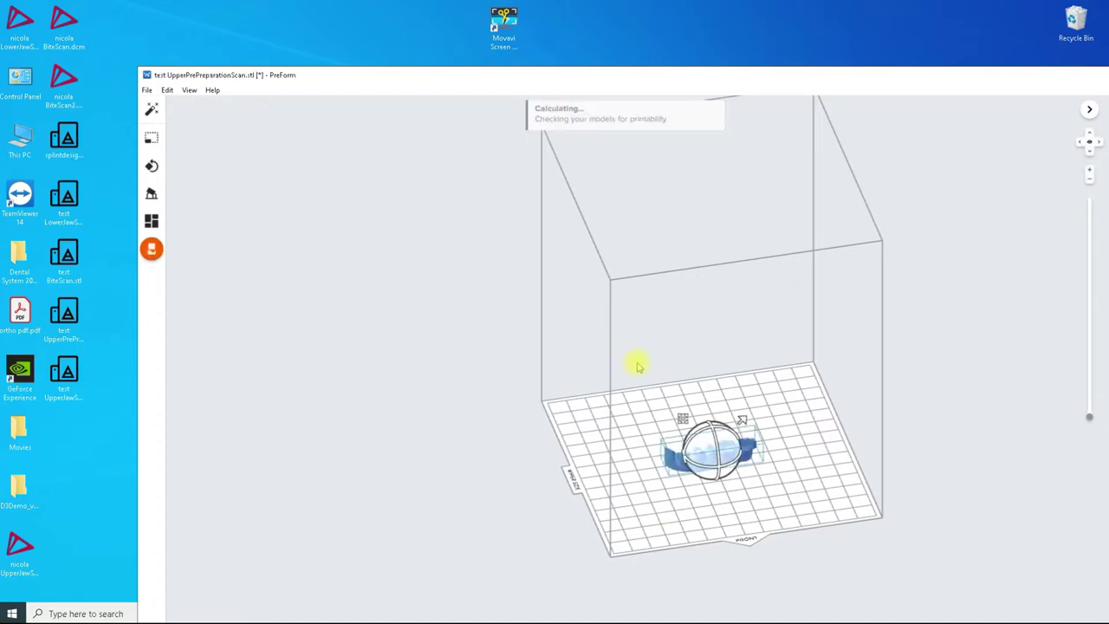
Examine the teeth and base of the imported model up close on the build platform.
right_drag(772, 508, 685, 386)
scroll(743, 465, up, 10)
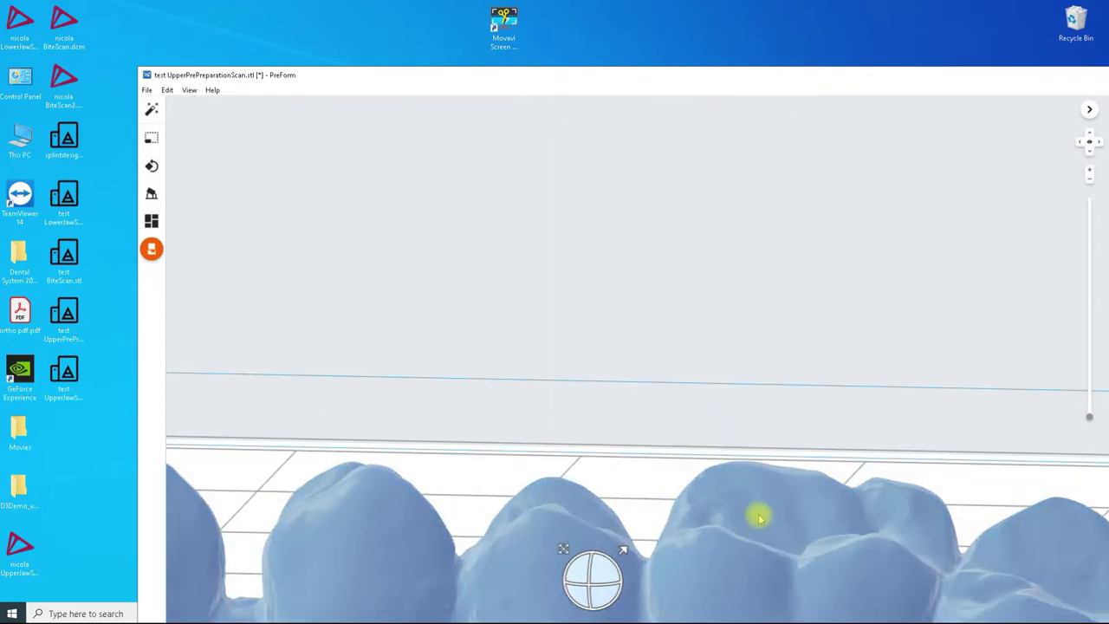
scroll(772, 527, down, 7)
scroll(778, 532, down, 1)
right_drag(777, 532, 792, 591)
scroll(742, 525, up, 7)
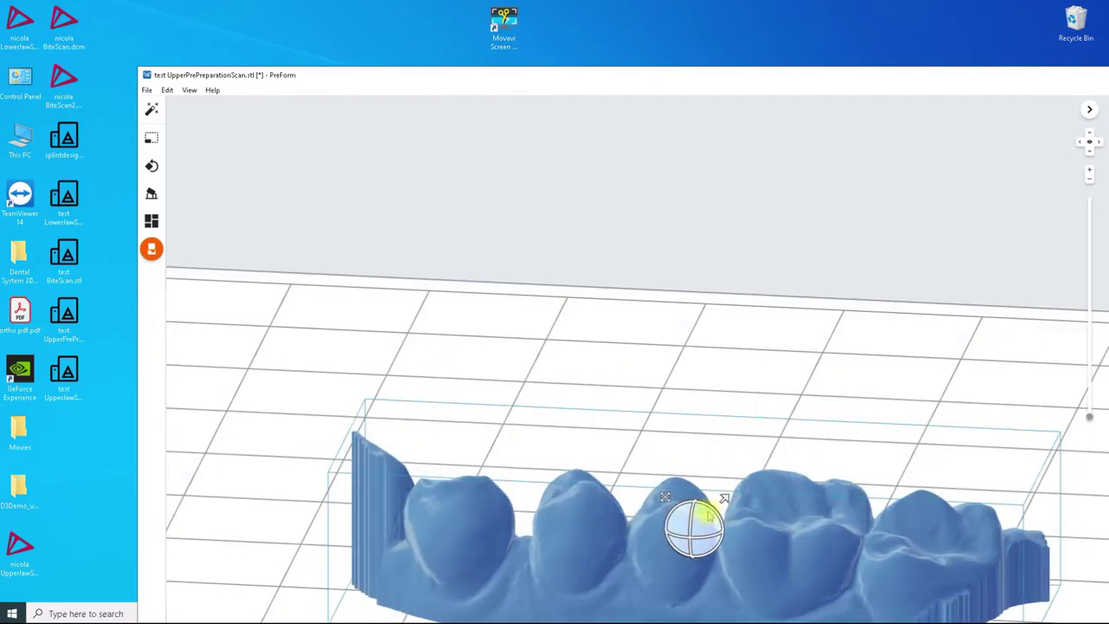
Tilt the dental model slightly on the build platform.
scroll(712, 521, down, 4)
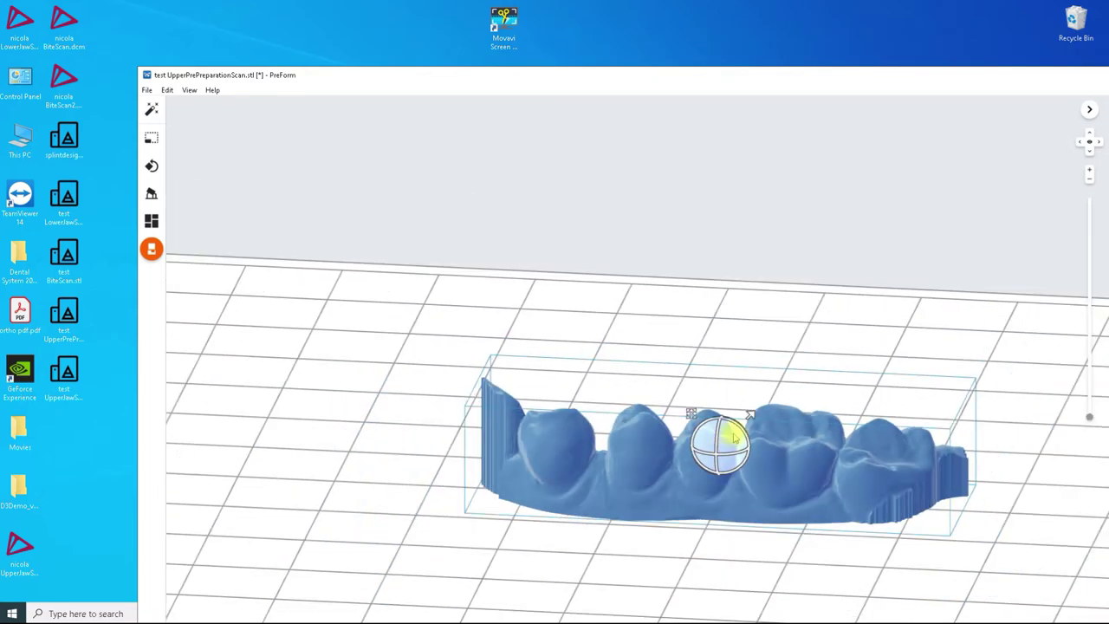
drag(743, 426, 718, 442)
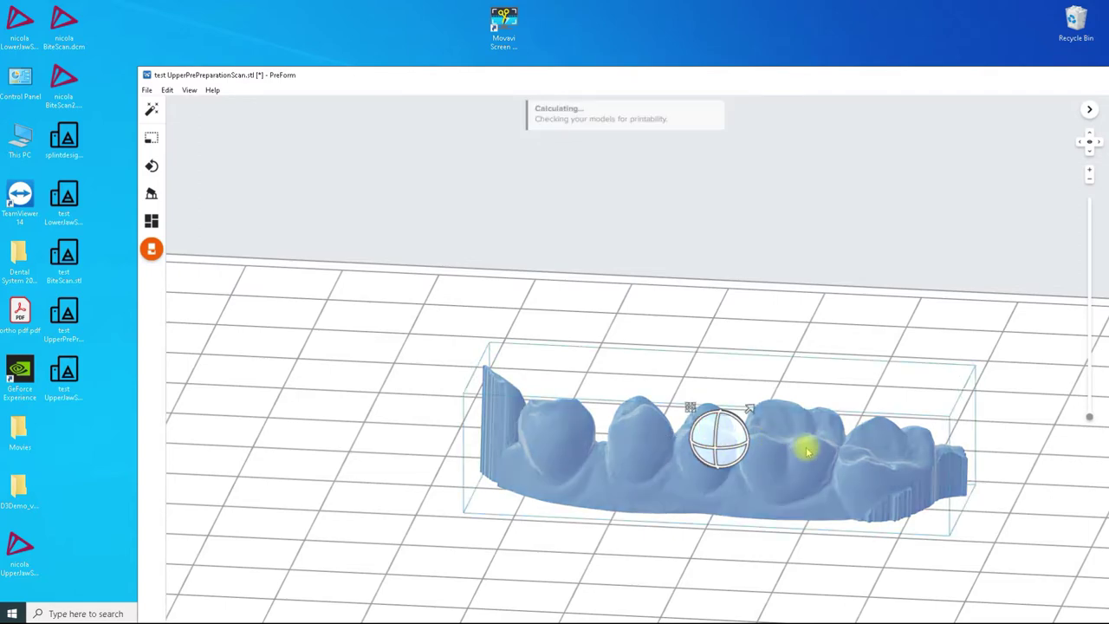
right_drag(807, 445, 181, 208)
Move the model across the build platform to the area beside its front corner.
scroll(400, 370, down, 5)
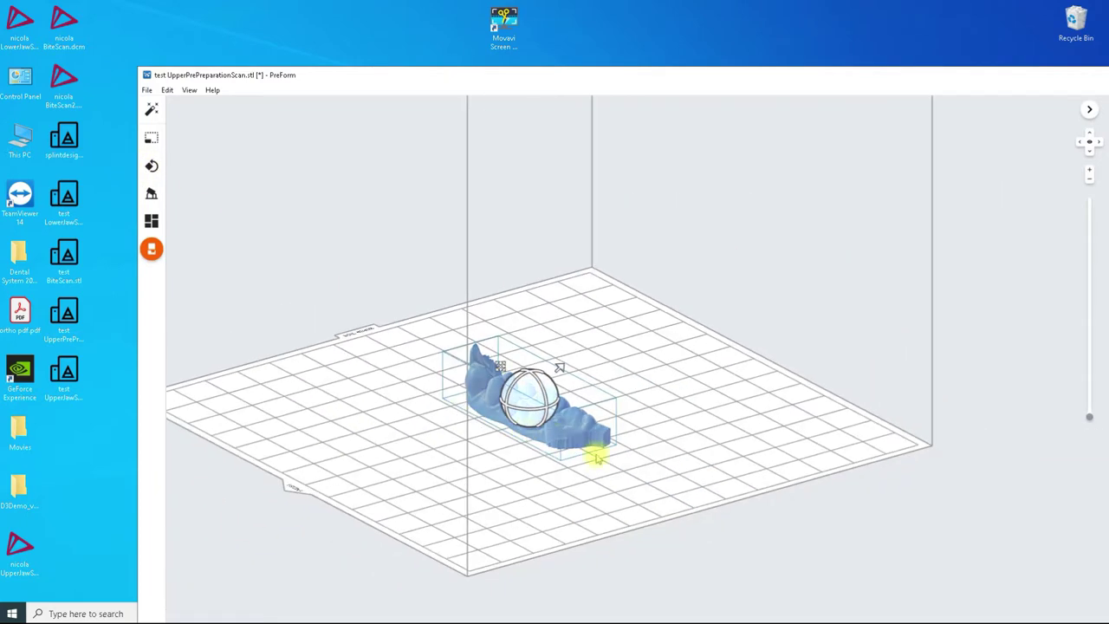
drag(572, 423, 461, 515)
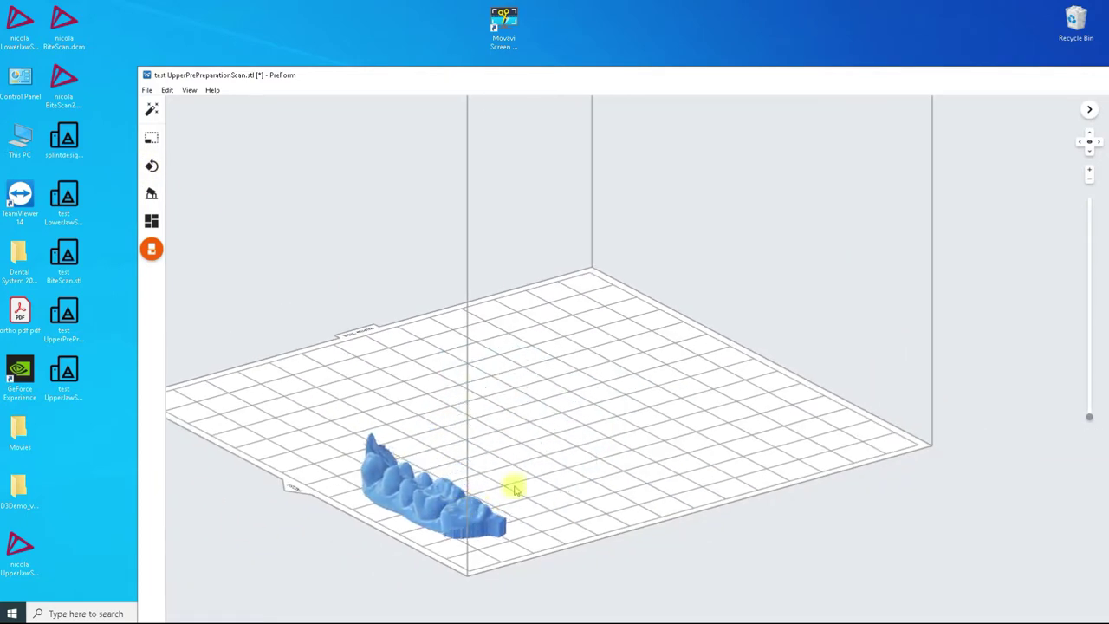
scroll(557, 478, down, 5)
right_drag(562, 498, 527, 498)
scroll(522, 493, up, 6)
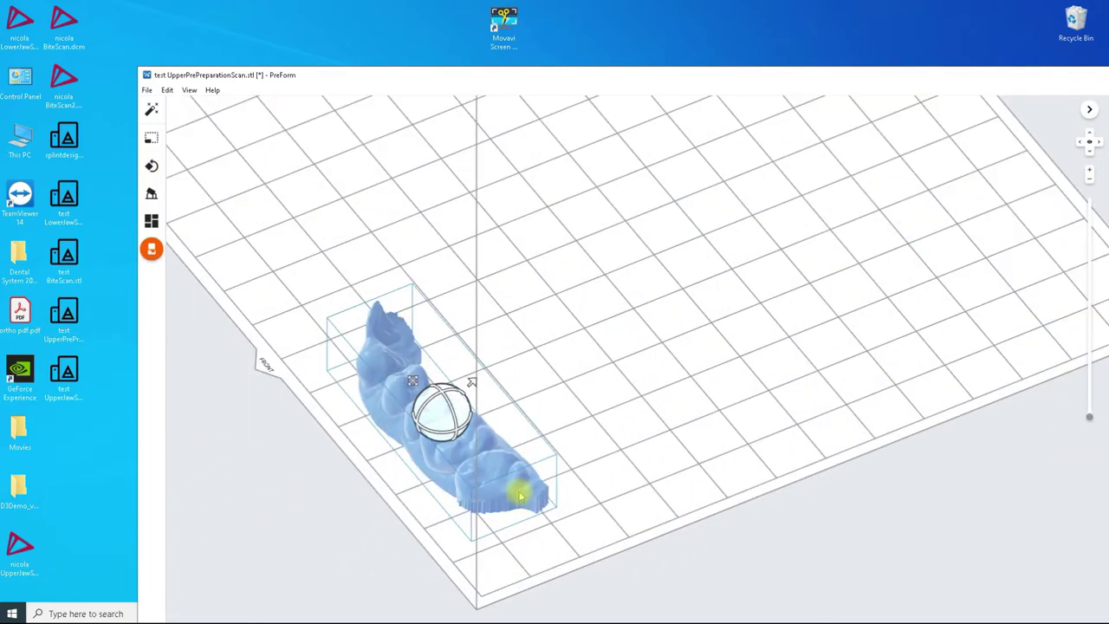
drag(520, 491, 532, 480)
scroll(551, 460, down, 5)
right_drag(636, 421, 773, 345)
scroll(277, 241, up, 5)
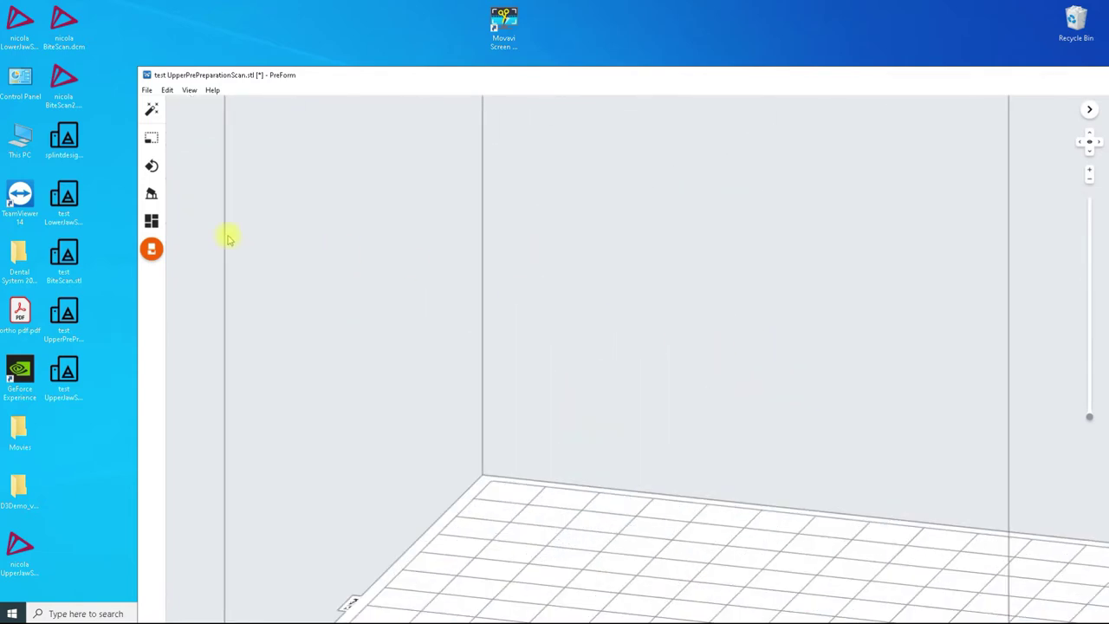
scroll(293, 297, down, 8)
scroll(364, 342, up, 2)
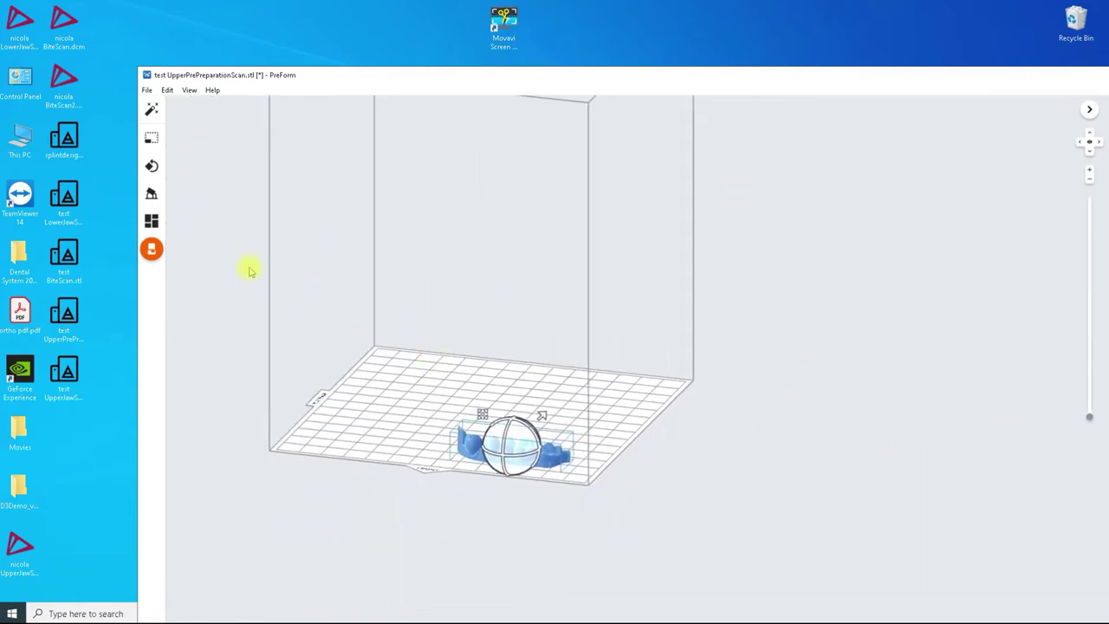
Auto-generate supports for the selected model with density 1.00, touchpoint size 0.70 mm, internal supports and a labelled raft.
click(152, 194)
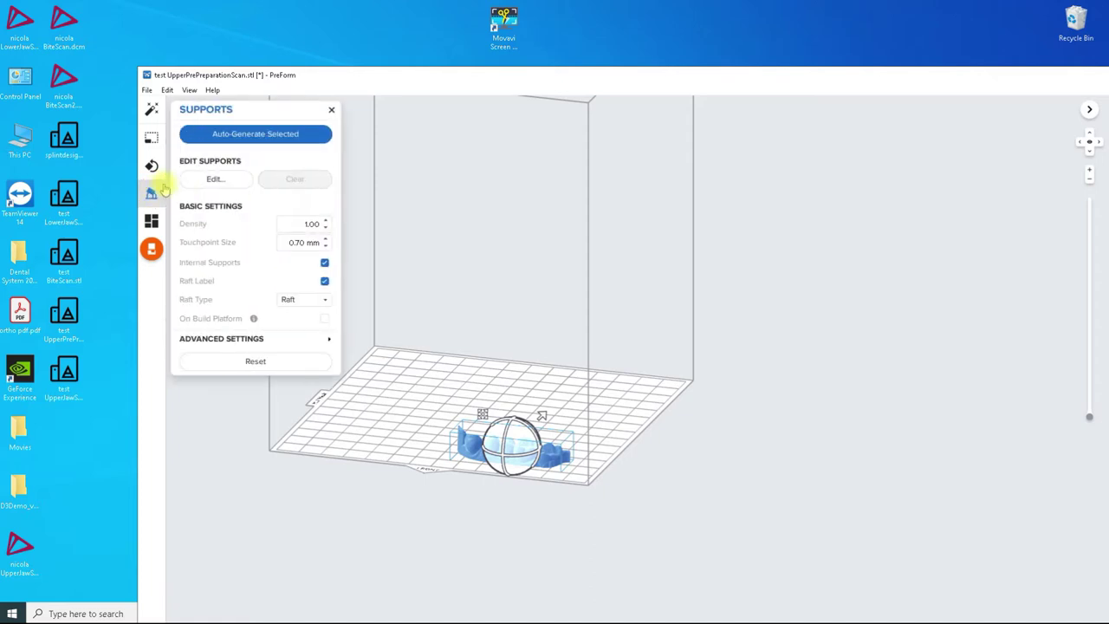
click(256, 137)
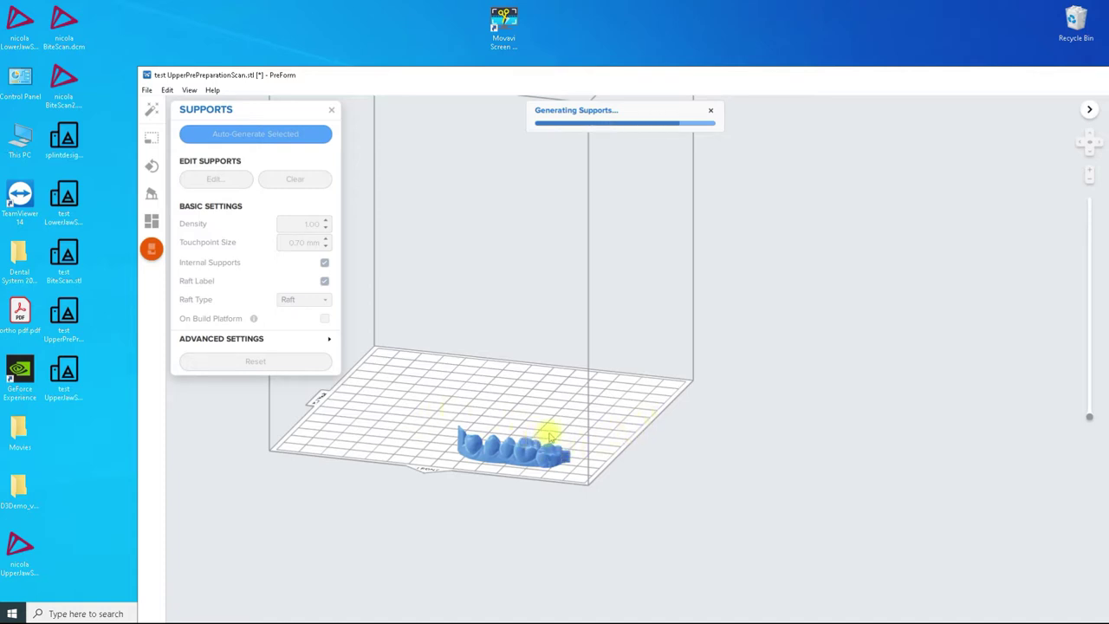
scroll(538, 455, up, 8)
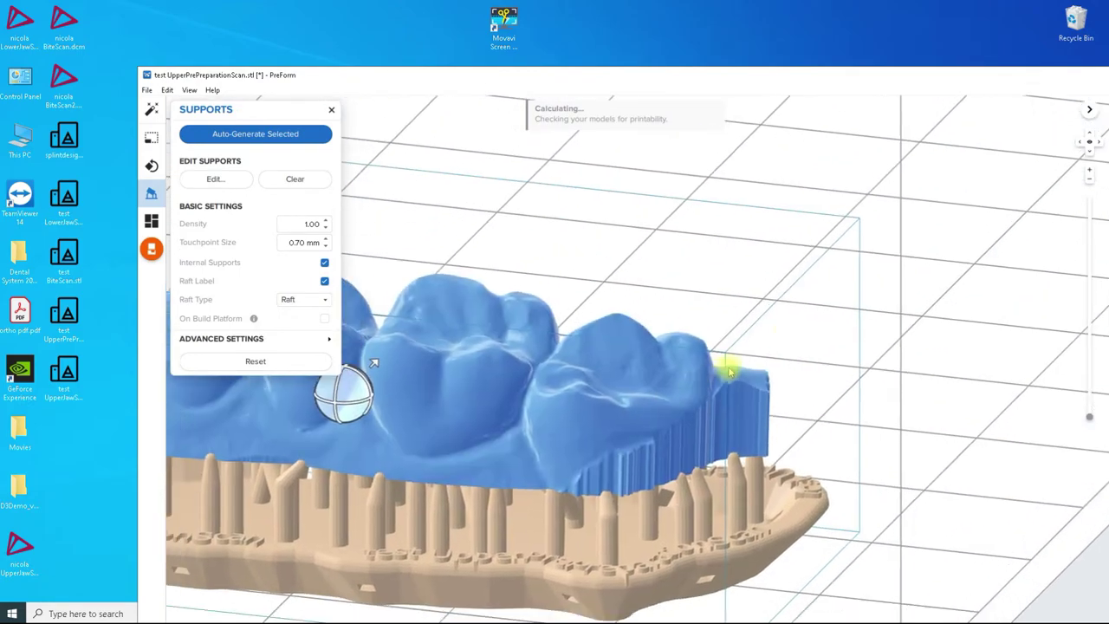
scroll(730, 372, down, 10)
right_drag(688, 409, 664, 486)
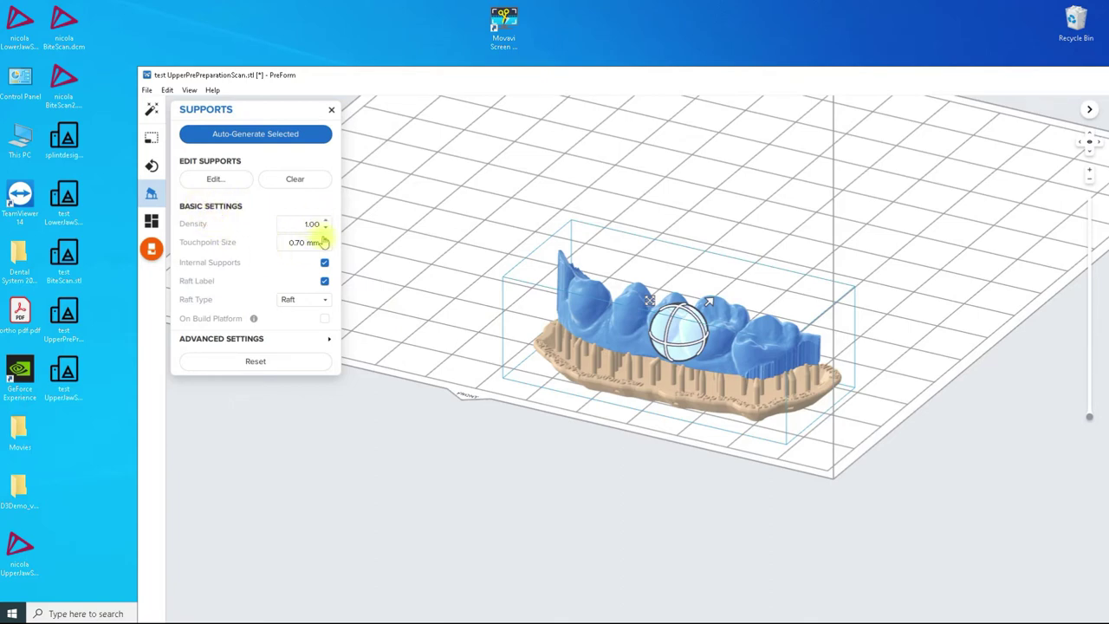
Examine the generated supports and raft up close, from the outer side and from beneath the hollowed model.
scroll(545, 389, up, 6)
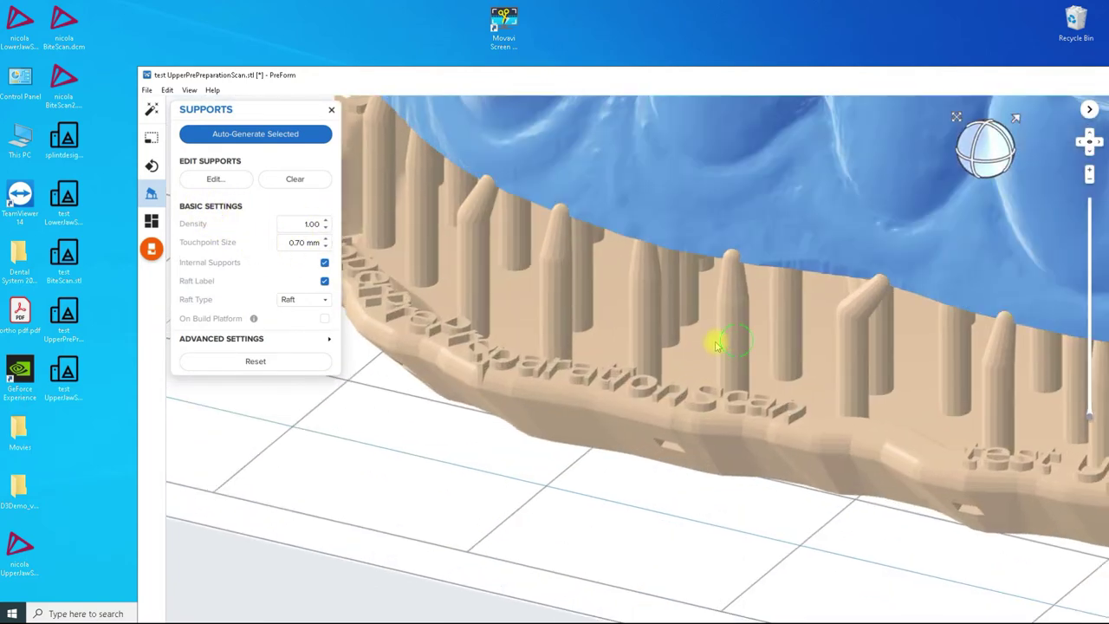
scroll(719, 279, down, 6)
right_drag(743, 297, 1019, 173)
middle_drag(1019, 173, 850, 248)
scroll(966, 206, up, 6)
middle_drag(966, 206, 941, 215)
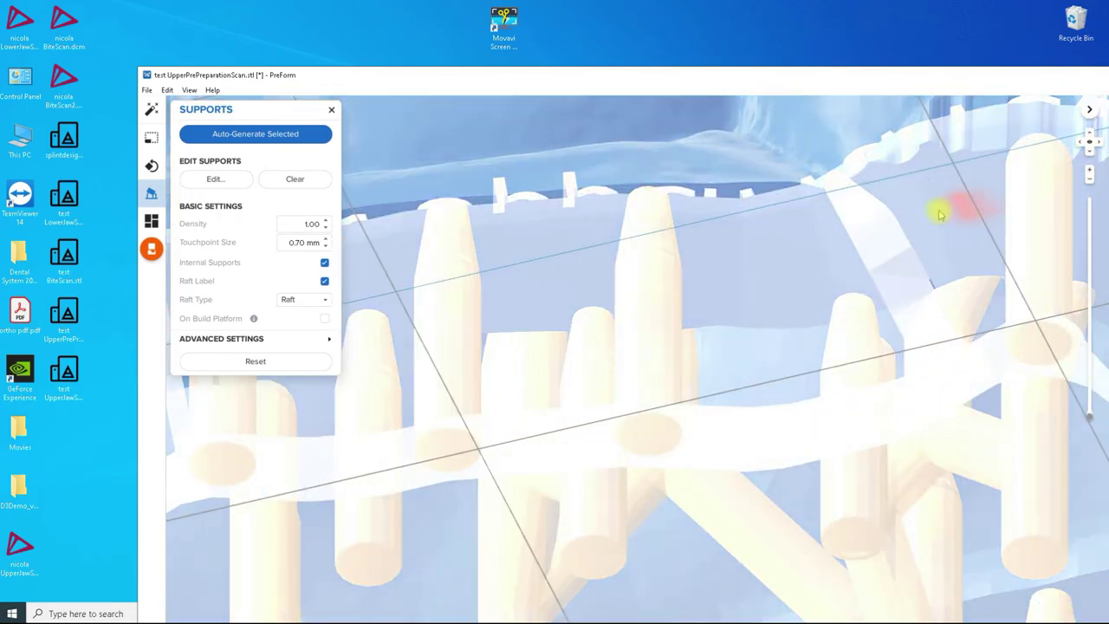
scroll(964, 214, down, 6)
right_drag(960, 222, 386, 152)
Add a support point on the red-marked area of the model's underside and apply the support edits.
click(217, 179)
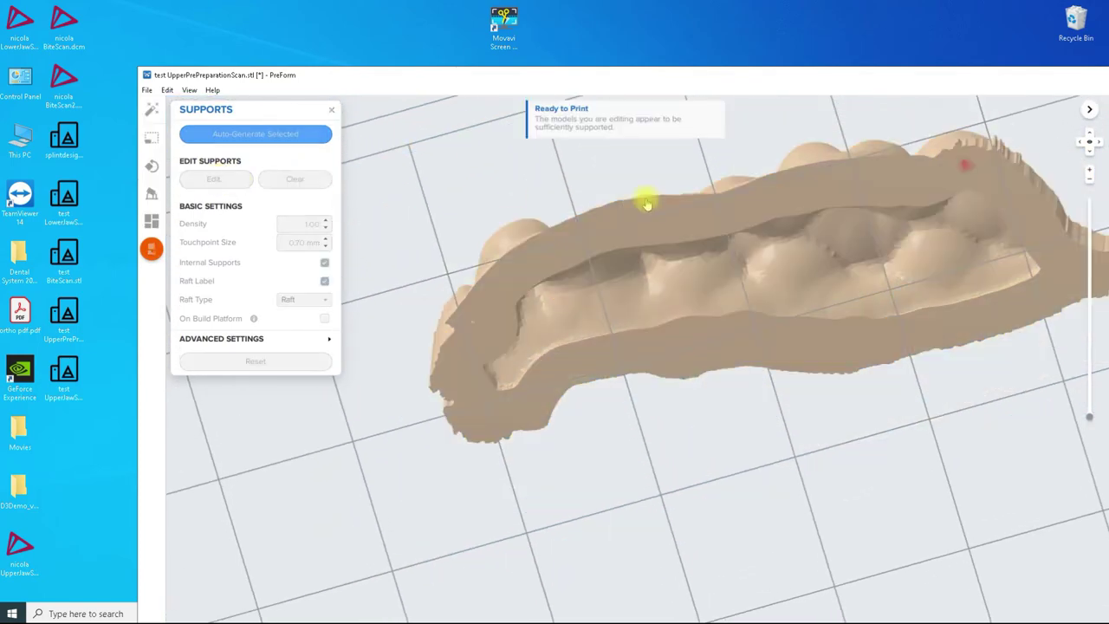
click(967, 168)
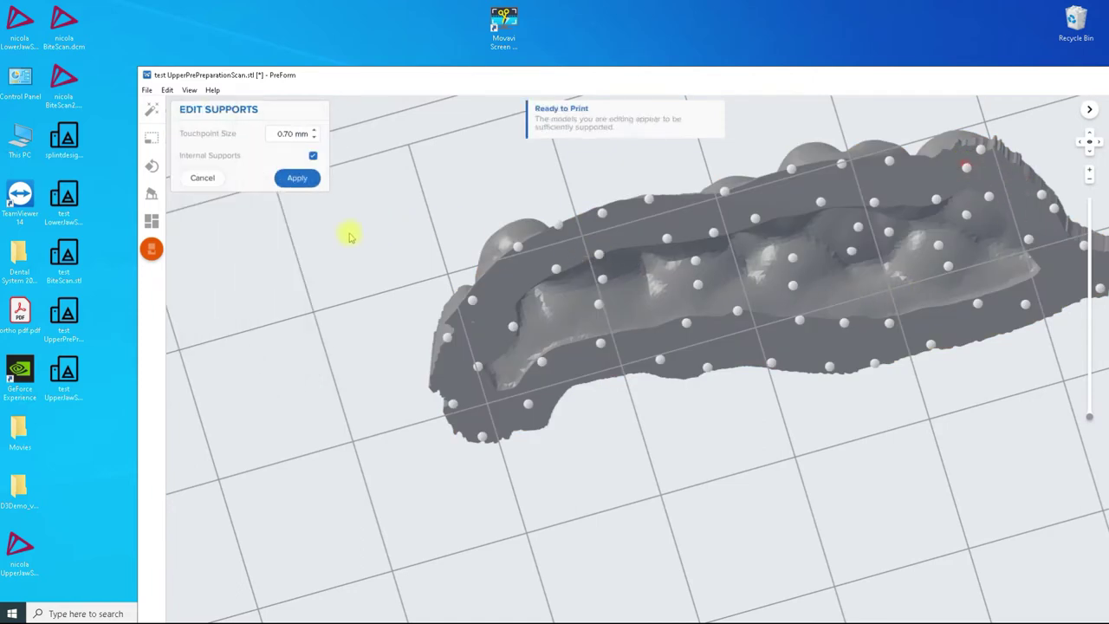
click(297, 178)
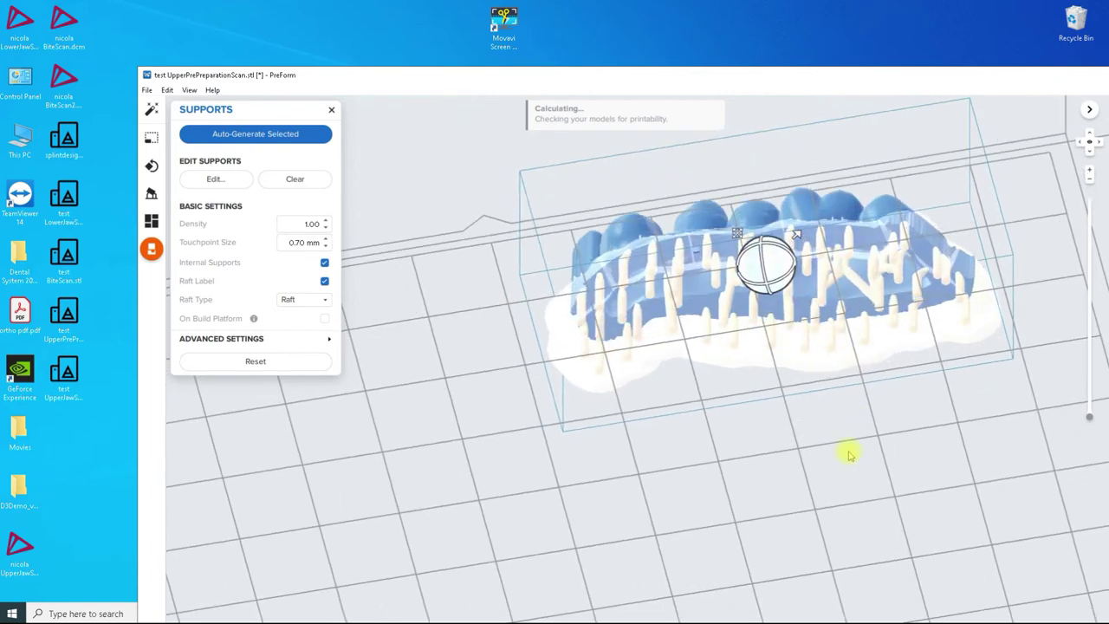
click(245, 139)
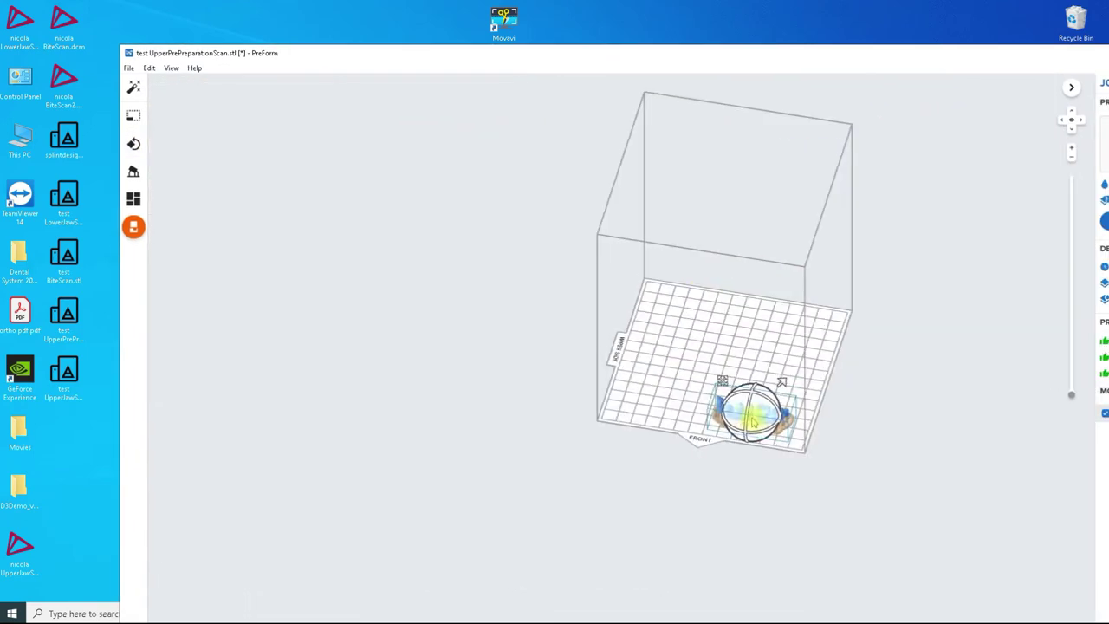
Reposition the window to uncover the job information, and apply the job setup for Form 2, Model V2 resin and 140-micron layers.
scroll(752, 422, up, 5)
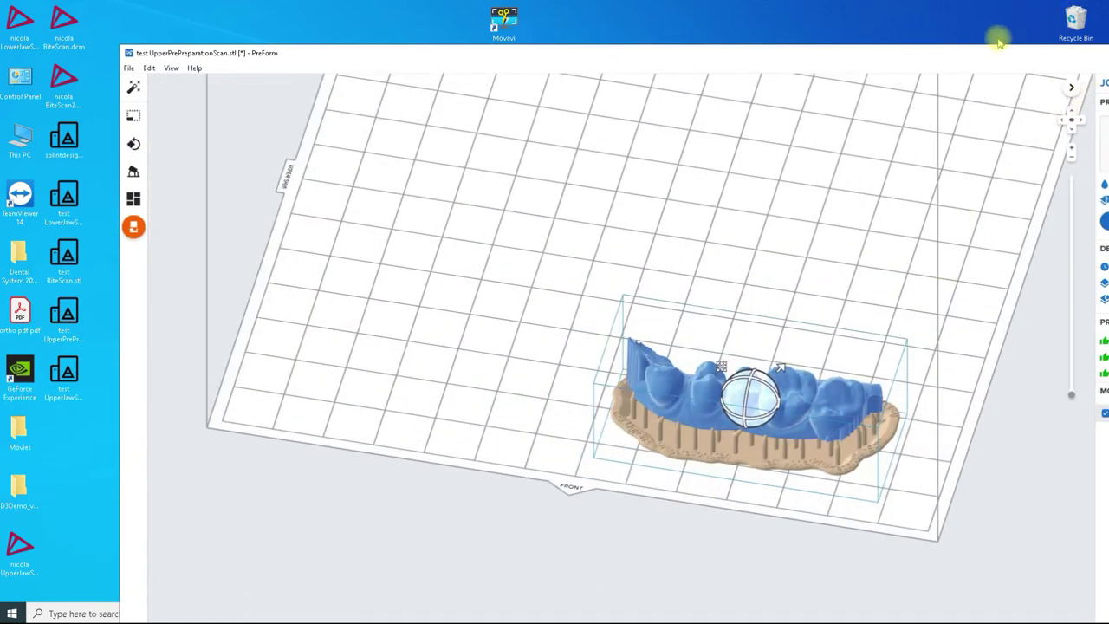
drag(998, 50, 862, 5)
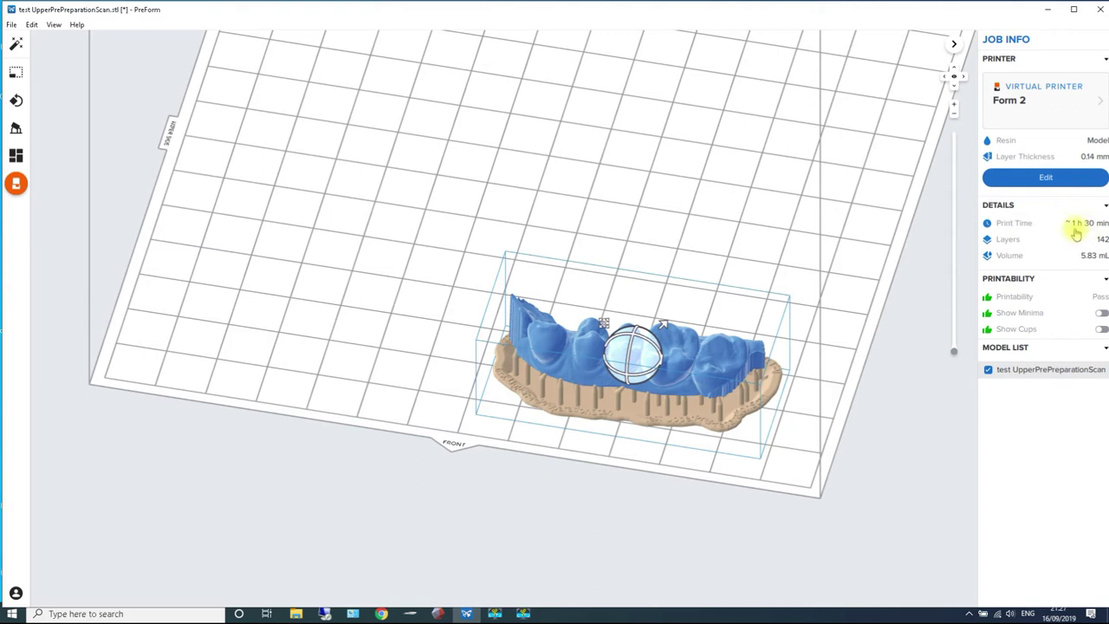
scroll(799, 312, down, 3)
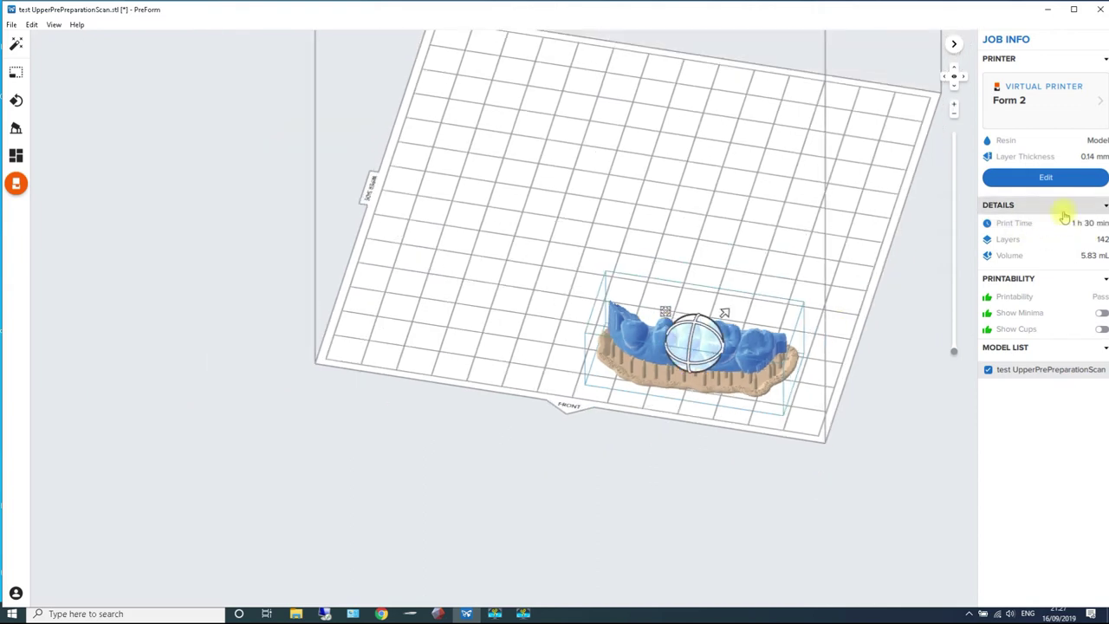
mouse_move(997, 9)
mouse_down()
mouse_move(981, 10)
mouse_move(997, 9)
mouse_up()
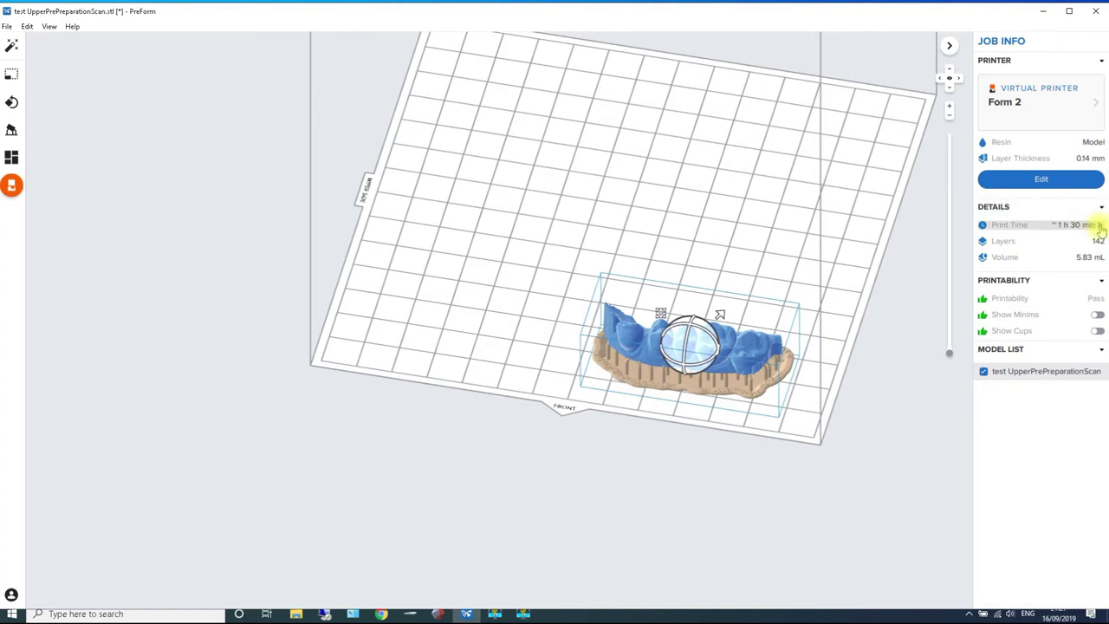
click(1040, 177)
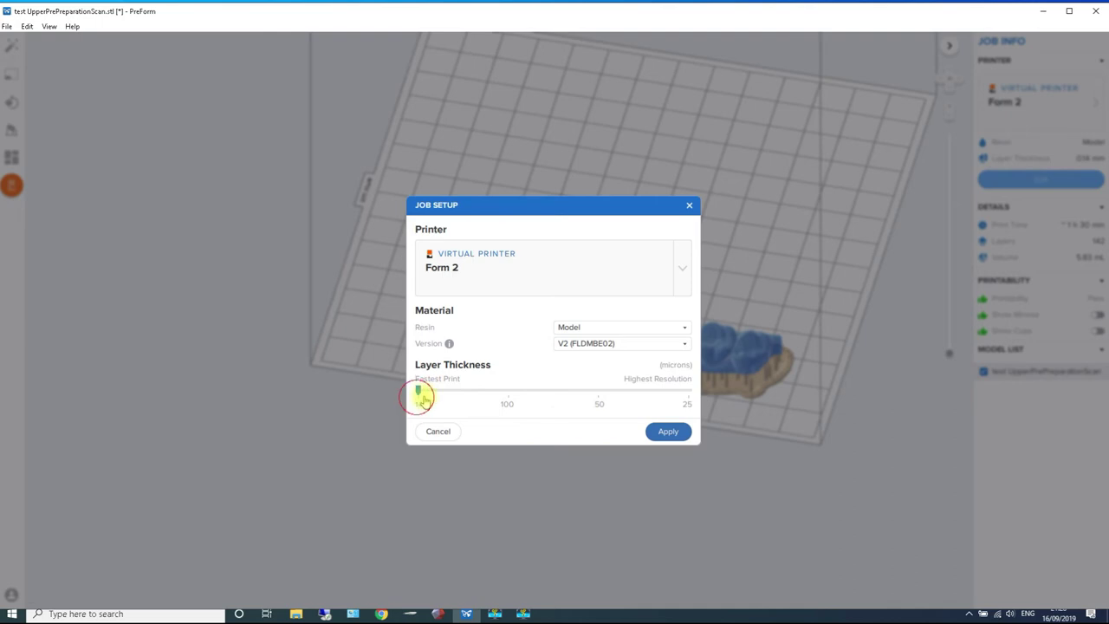
click(667, 430)
Move the supported model further in from the front edge of the build platform.
scroll(732, 376, down, 5)
right_drag(773, 386, 695, 394)
scroll(743, 360, up, 8)
scroll(733, 375, down, 5)
drag(688, 374, 743, 209)
Examine the molars, the cut end of the model, the supports and the labelled raft, along with the job details.
scroll(770, 247, down, 5)
right_drag(788, 290, 762, 268)
scroll(802, 261, up, 7)
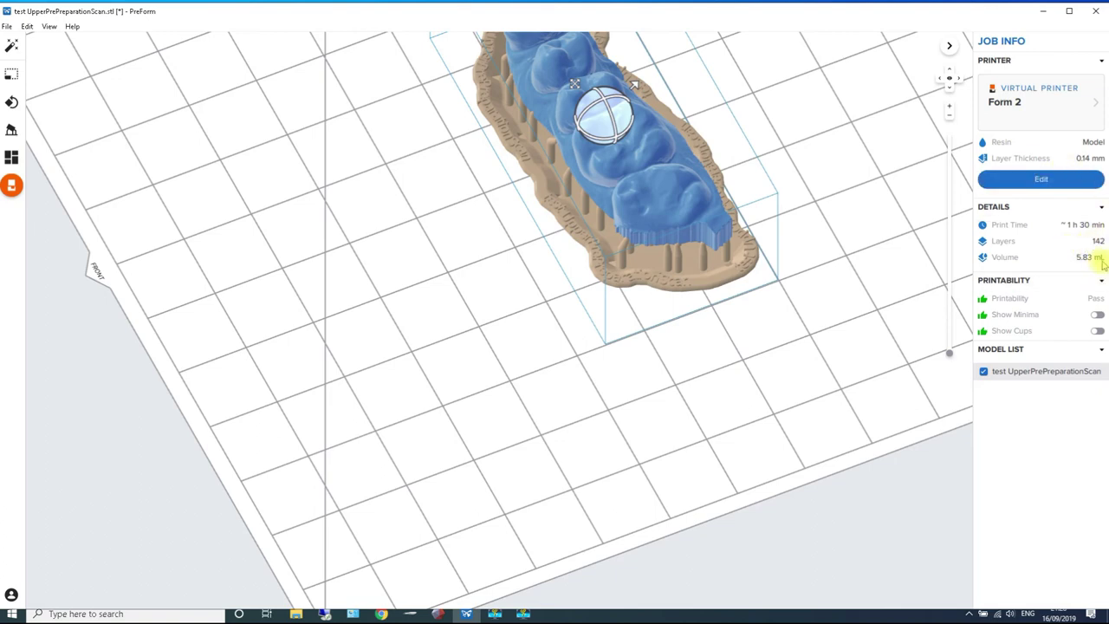
scroll(793, 211, up, 10)
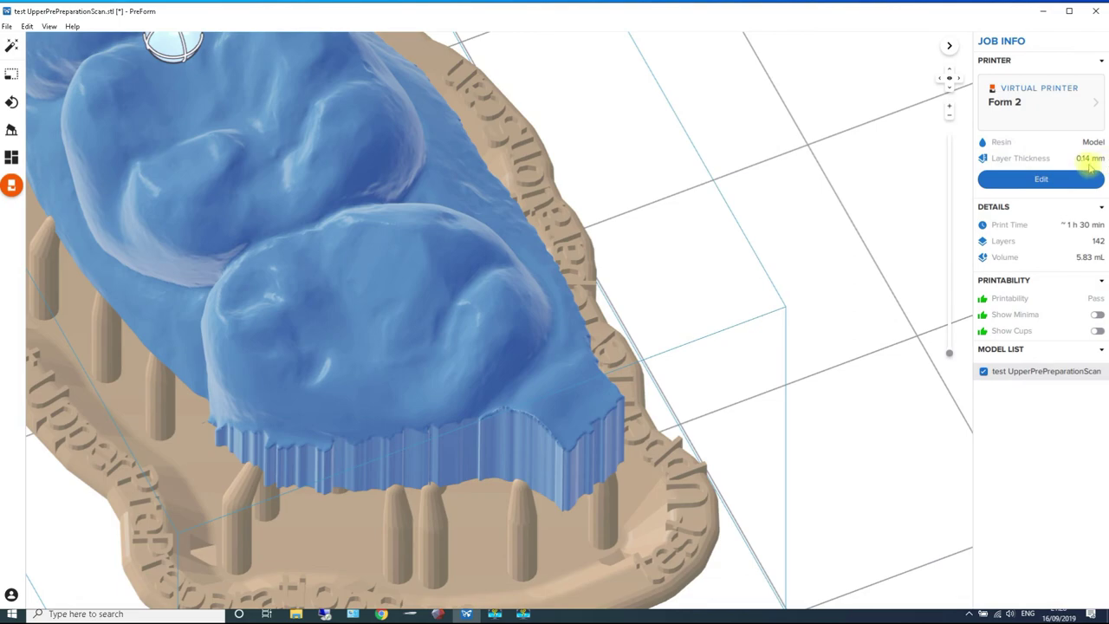
scroll(814, 202, down, 4)
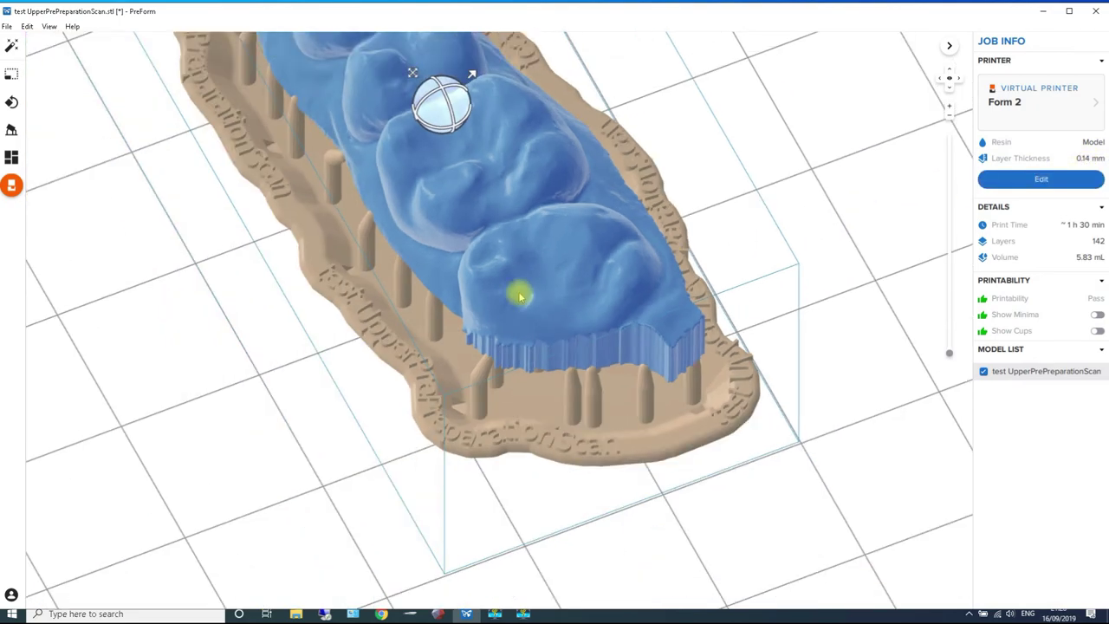
right_drag(523, 294, 620, 250)
scroll(620, 250, down, 5)
scroll(619, 250, up, 5)
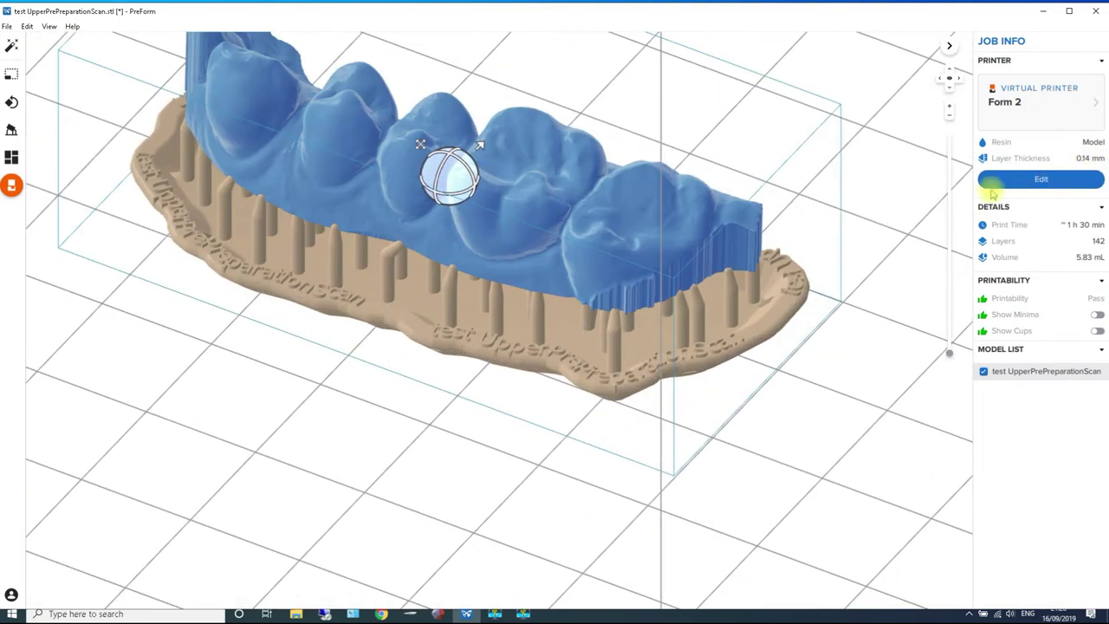
Try to set the layer thickness to 50 microns in the job setup, then dismiss the support location import.
click(990, 182)
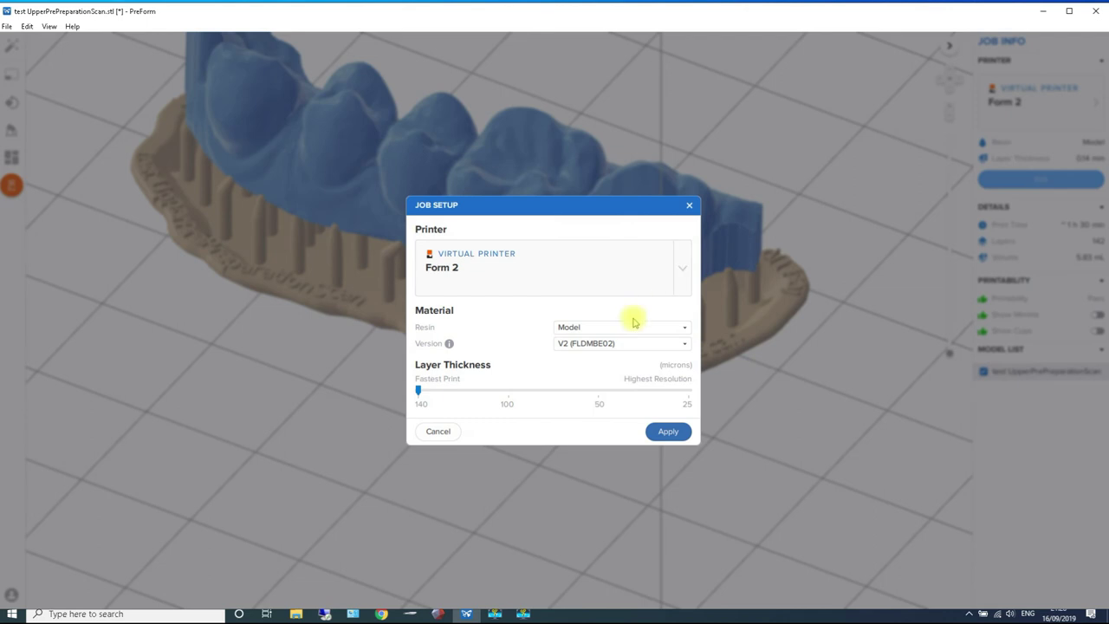
click(686, 343)
click(684, 352)
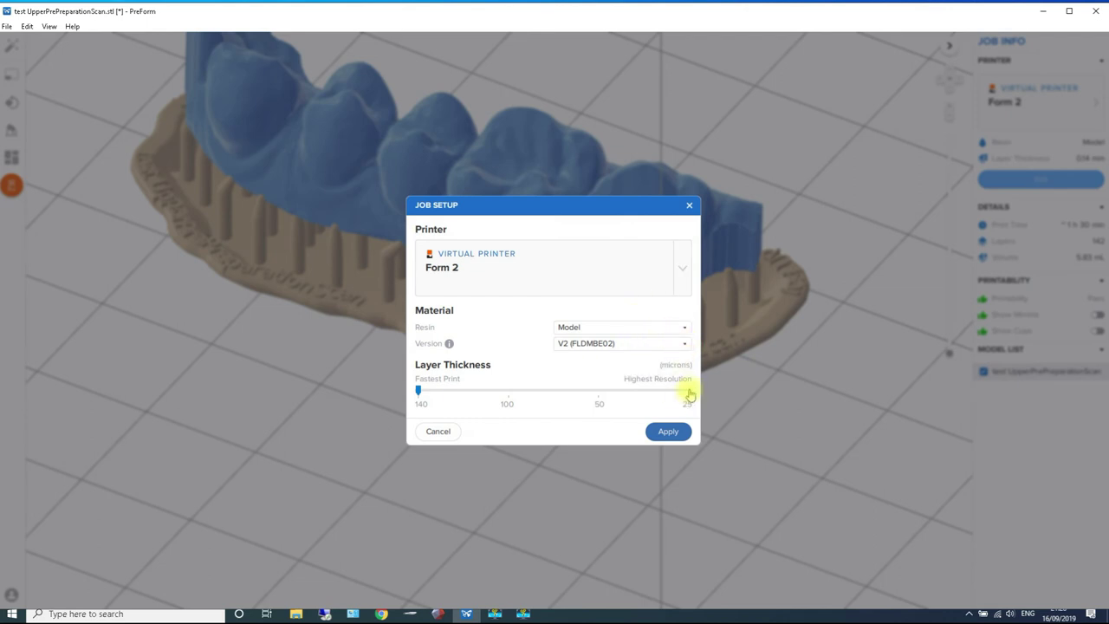
click(599, 391)
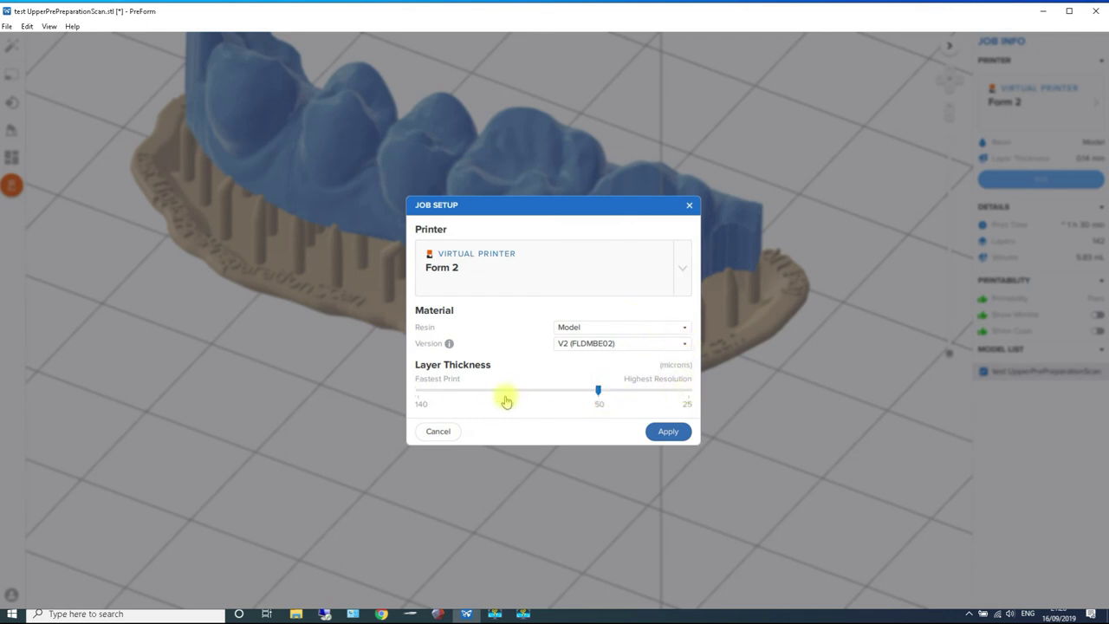
click(669, 435)
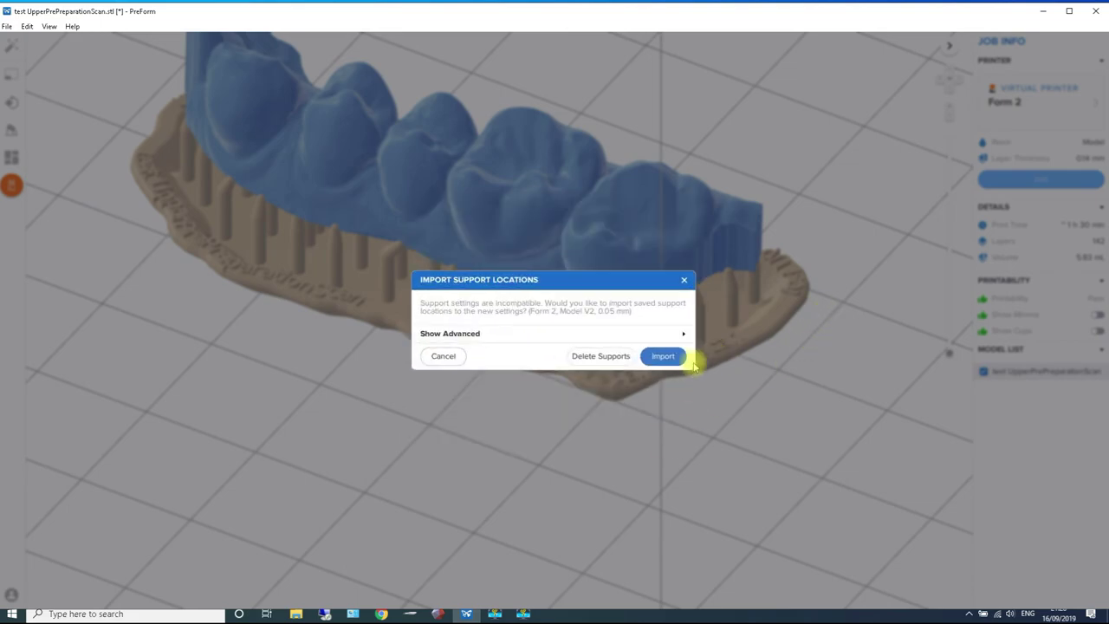
click(684, 281)
scroll(691, 289, down, 4)
right_drag(666, 303, 696, 296)
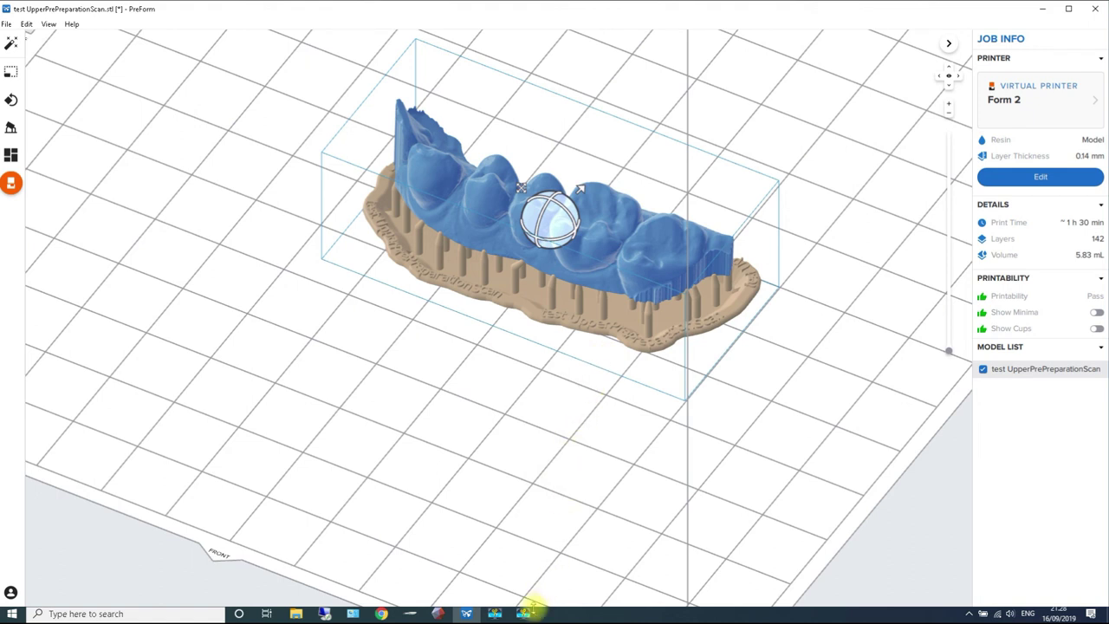
mouse_move(523, 616)
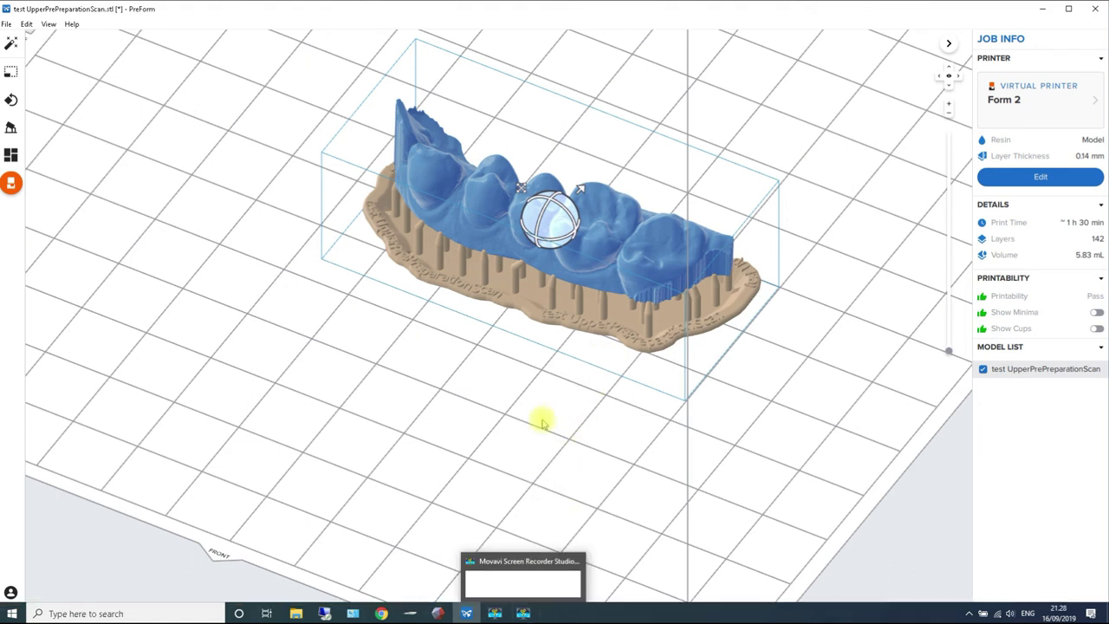